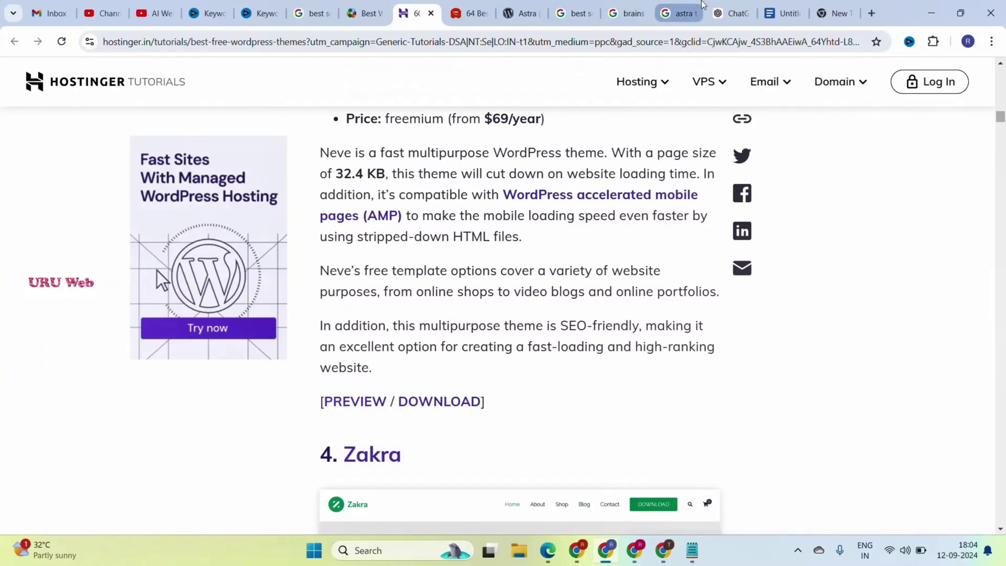
Step: Switch to ChatGPT, stay logged out, and submit the prompt: please write 1500 words article in hinglish "best mobile in india"
{"action": "left_click", "coordinate": [731, 13]}
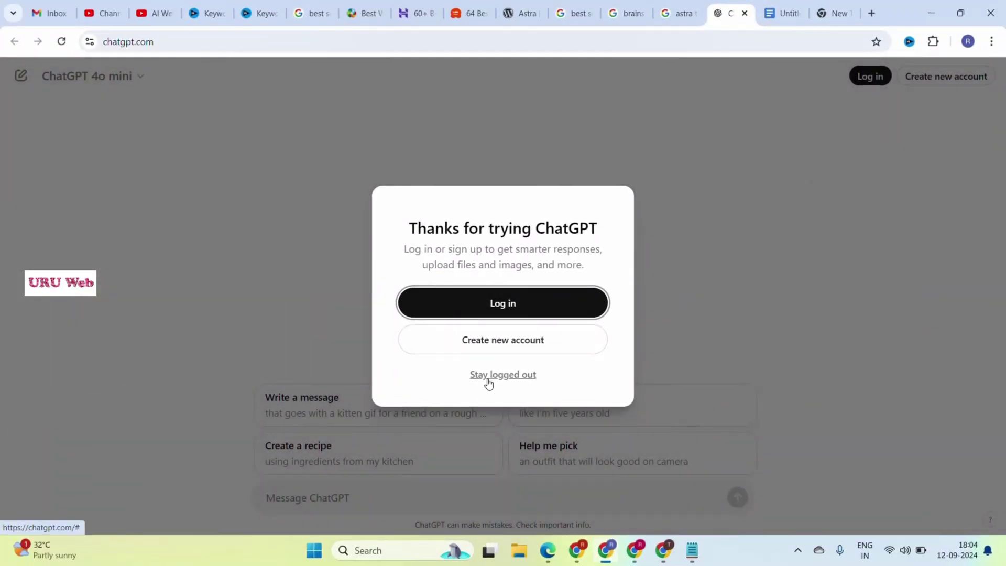
{"action": "left_click", "coordinate": [488, 383]}
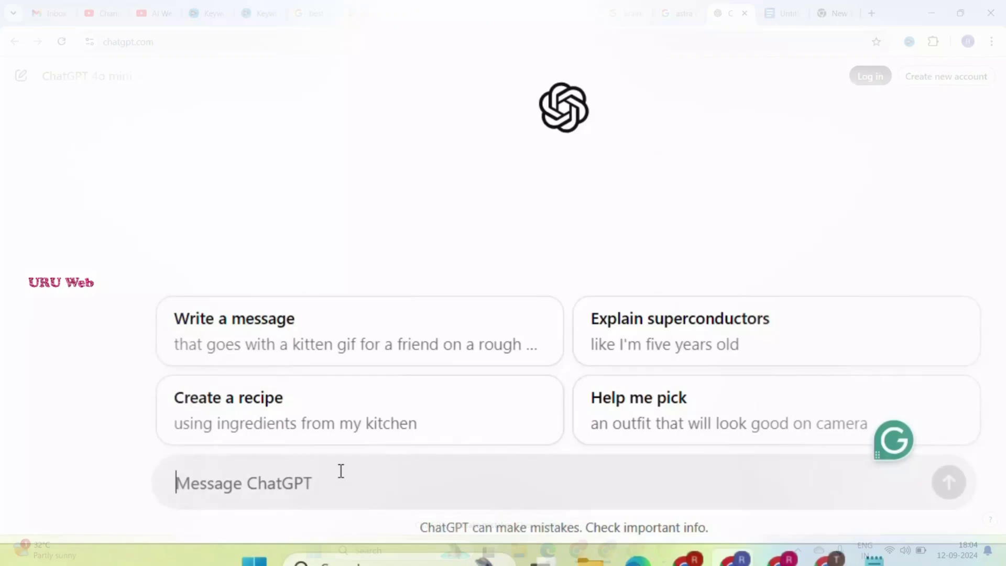
{"action": "type", "text": "please write 1500 words article in hinglish \"best mobile in india\""}
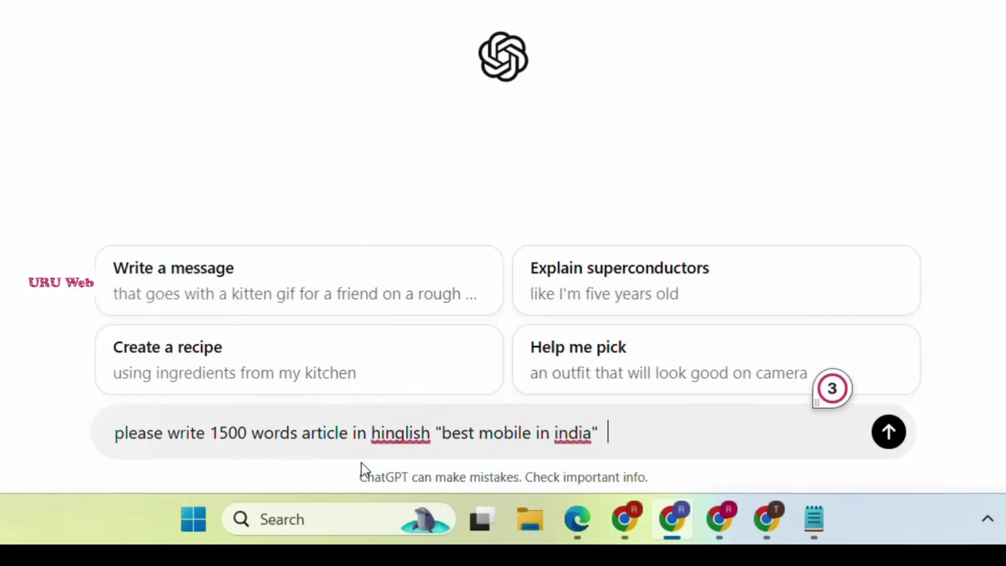
{"action": "left_click_drag", "start_coordinate": [443, 433], "coordinate": [591, 433]}
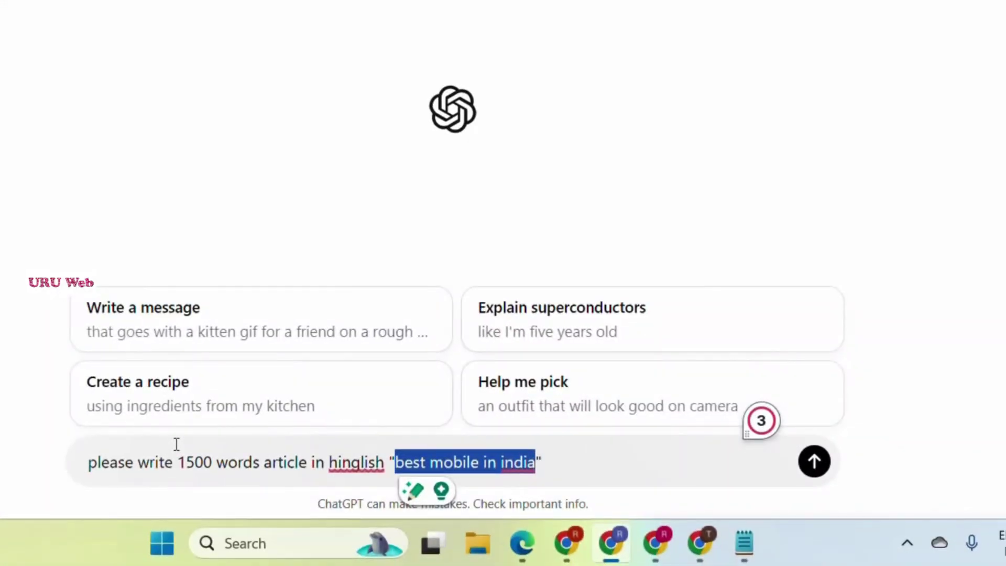
{"action": "left_click", "coordinate": [825, 463]}
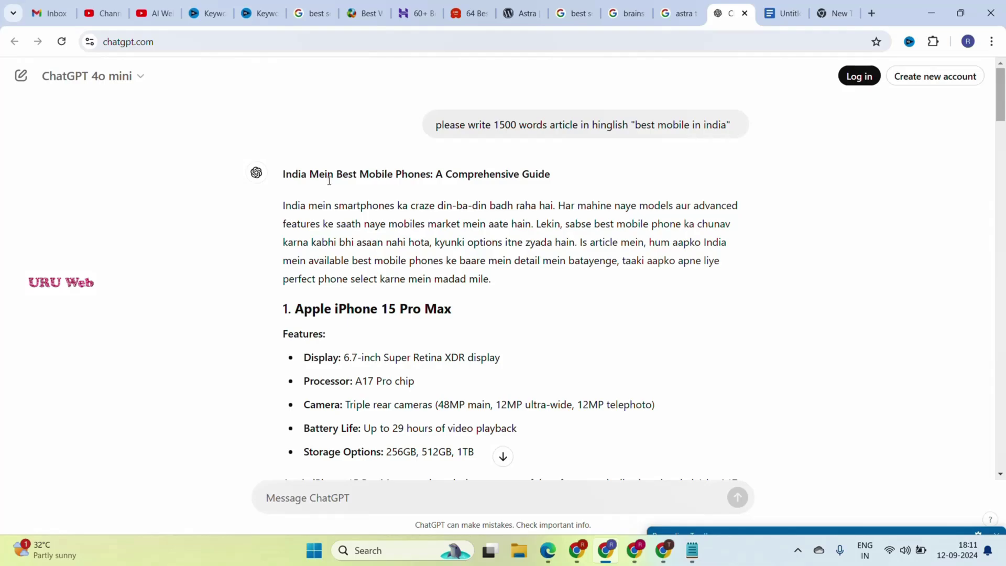
Step: Review the generated mobile phone article from its introduction down to the last phone sections
{"action": "scroll", "coordinate": [329, 181], "scroll_direction": "down", "scroll_amount": 20}
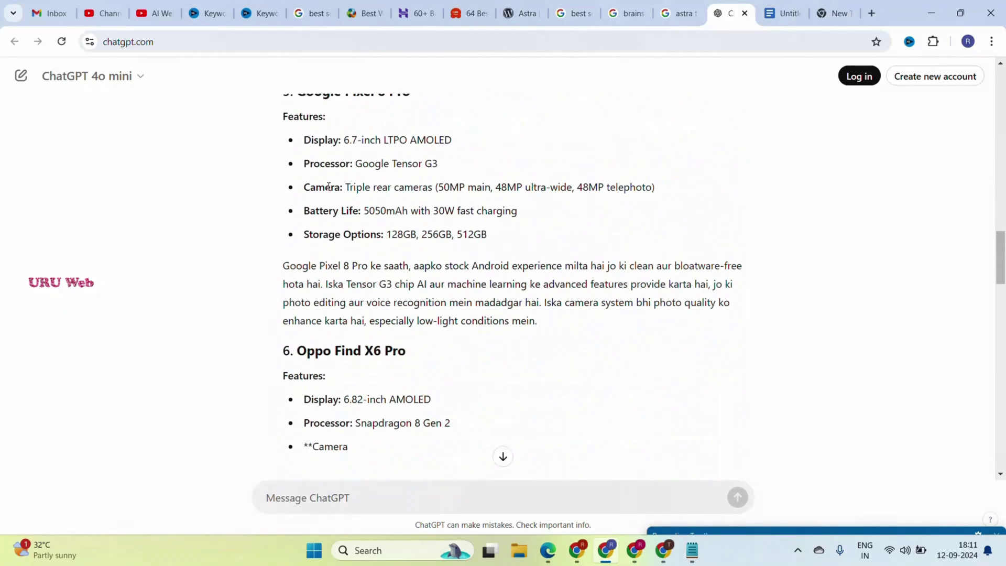
{"action": "scroll", "coordinate": [329, 187], "scroll_direction": "down", "scroll_amount": 20}
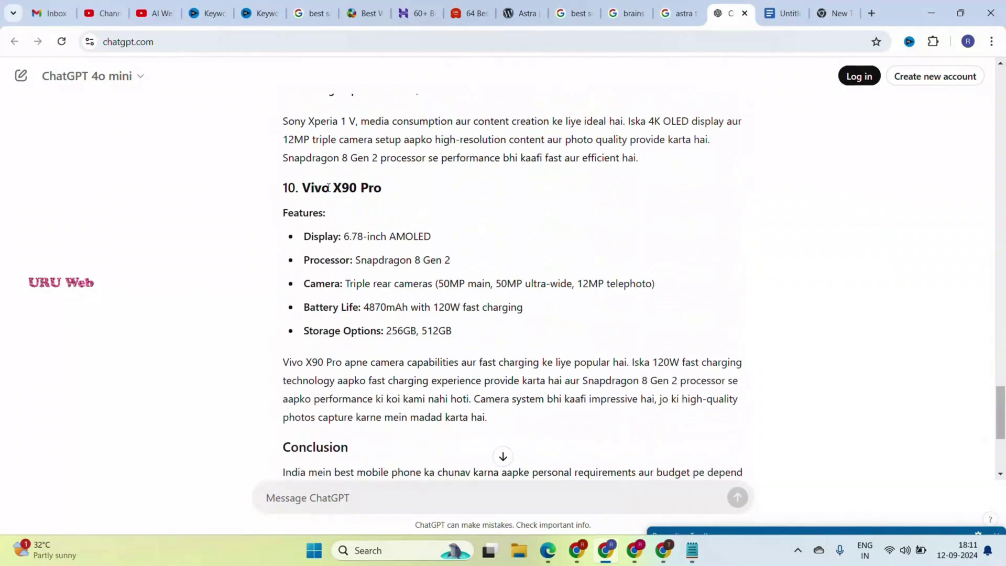
{"action": "scroll", "coordinate": [330, 186], "scroll_direction": "up", "scroll_amount": 7}
{"action": "scroll", "coordinate": [329, 187], "scroll_direction": "up", "scroll_amount": 20}
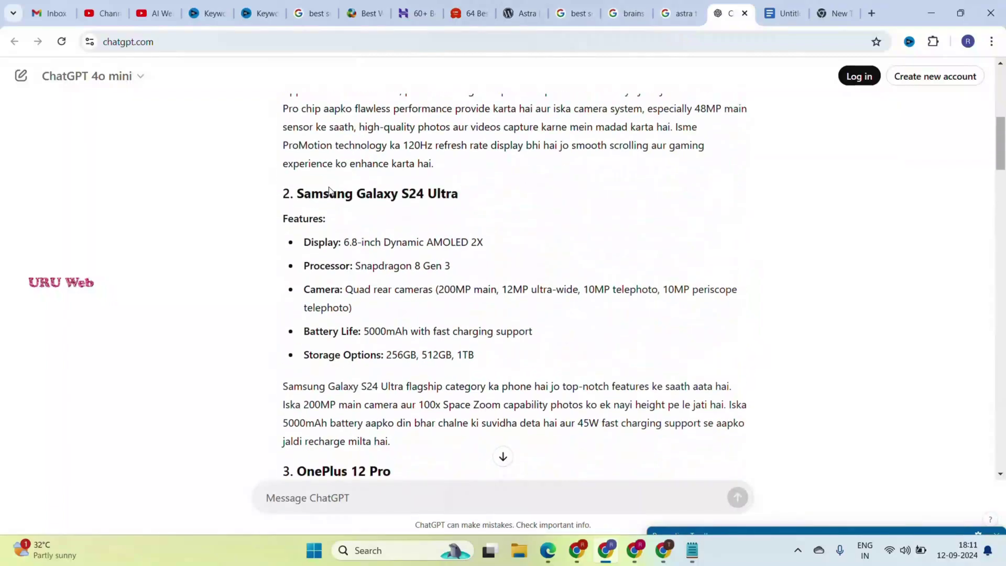
{"action": "scroll", "coordinate": [329, 191], "scroll_direction": "up", "scroll_amount": 2}
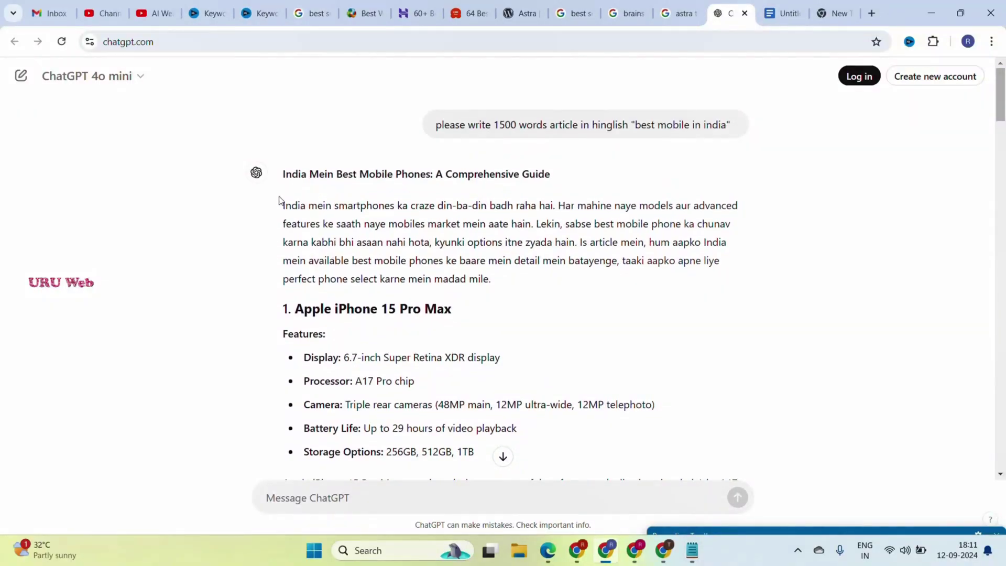
{"action": "left_click_drag", "start_coordinate": [282, 205], "coordinate": [576, 529]}
{"action": "left_click", "coordinate": [237, 338]}
Step: Copy the complete generated article and paste it into the empty untitled Google Docs document
{"action": "scroll", "coordinate": [237, 343], "scroll_direction": "down", "scroll_amount": 3}
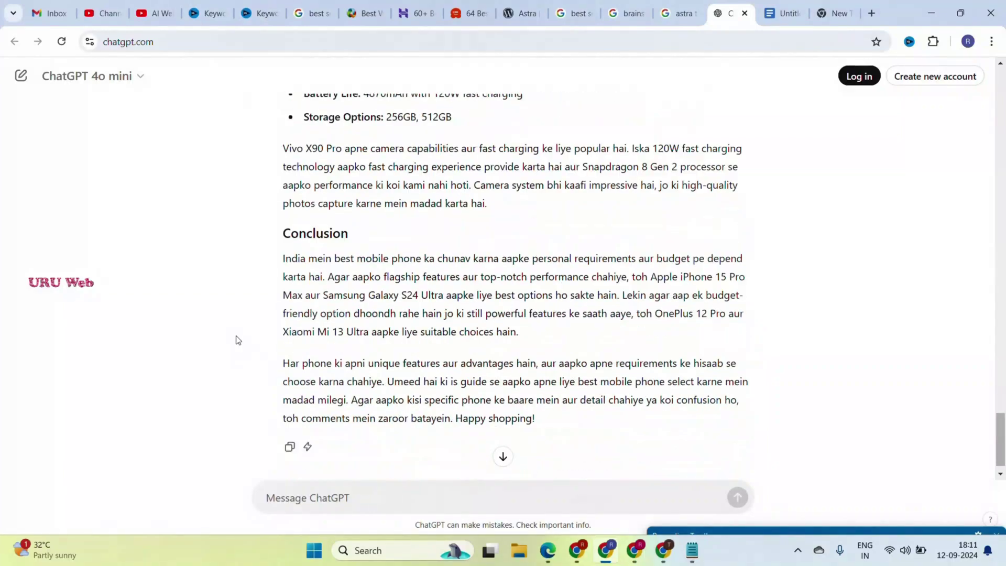
{"action": "left_click", "coordinate": [290, 424]}
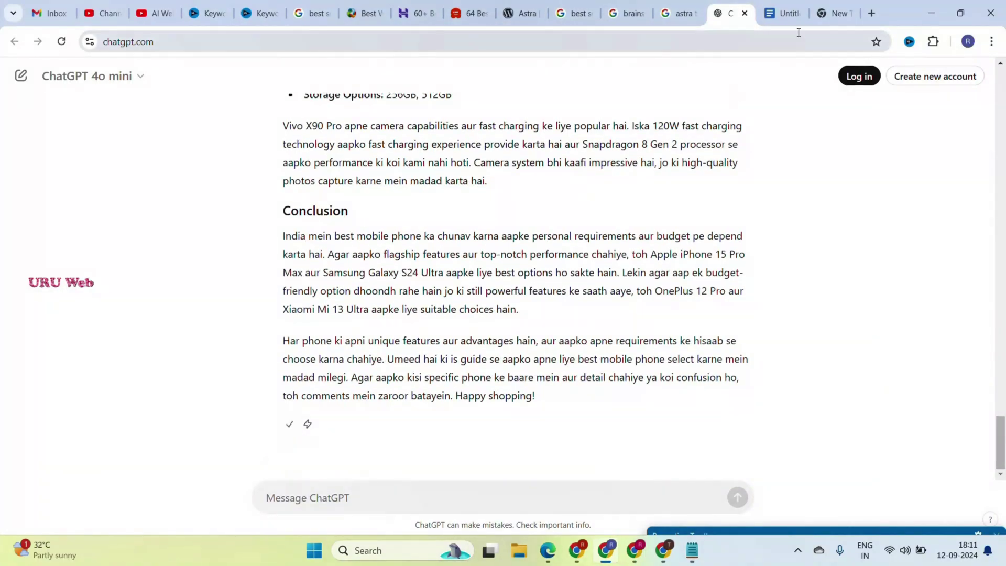
{"action": "left_click", "coordinate": [770, 5]}
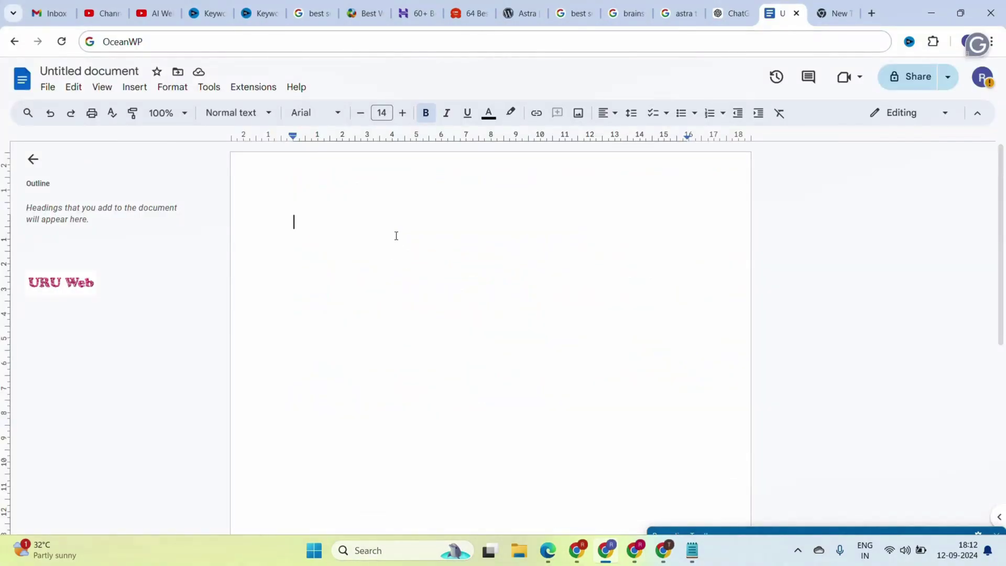
{"action": "key", "text": "ctrl+v"}
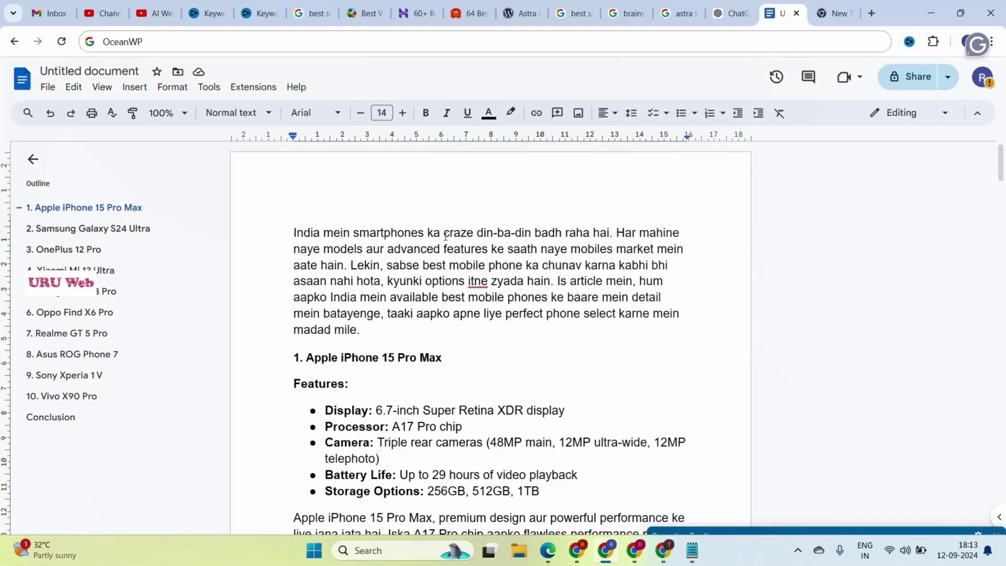
Step: Insert "India me smartphone pe user din pe din badhte ja rahe hai." after the introduction's first sentence
{"action": "left_click", "coordinate": [293, 232], "text": "shift"}
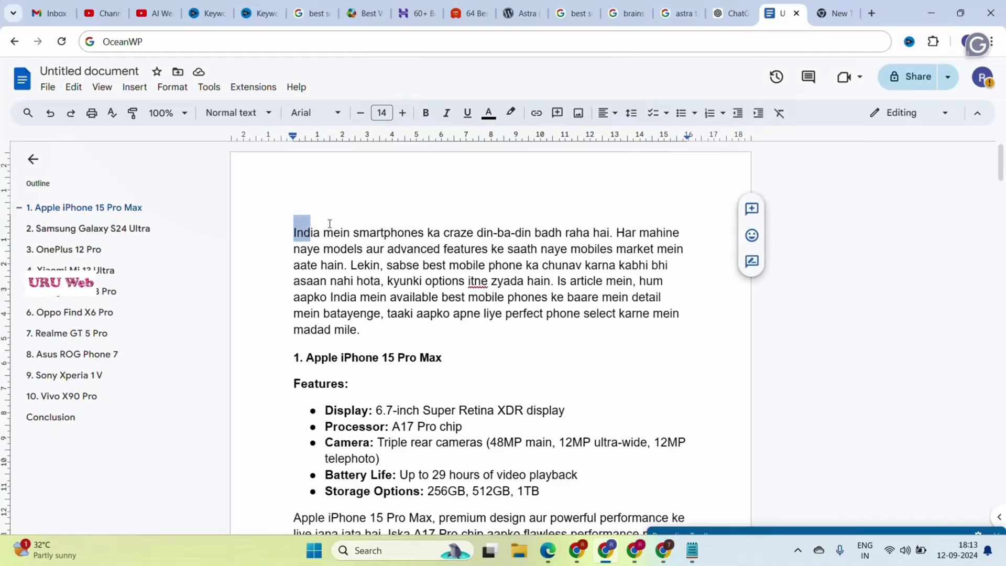
{"action": "left_click_drag", "start_coordinate": [330, 223], "coordinate": [607, 232]}
{"action": "left_click", "coordinate": [615, 232]}
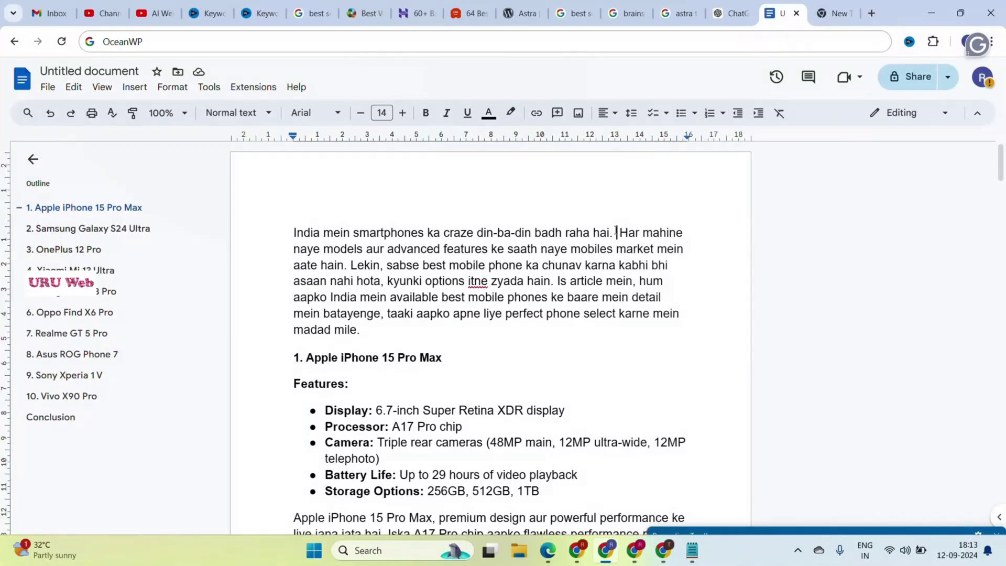
{"action": "type", "text": "India me "}
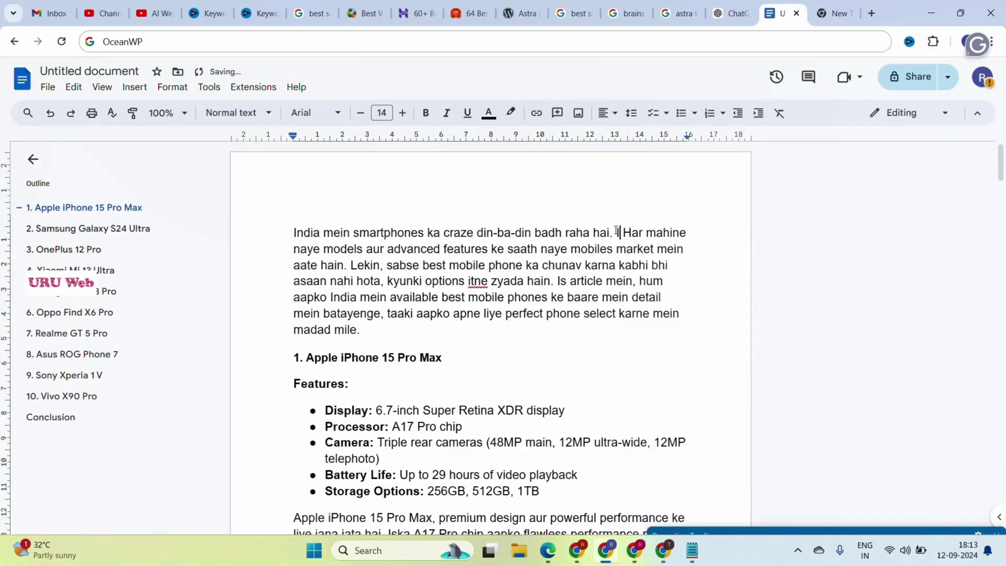
{"action": "type", "text": "smartphone "}
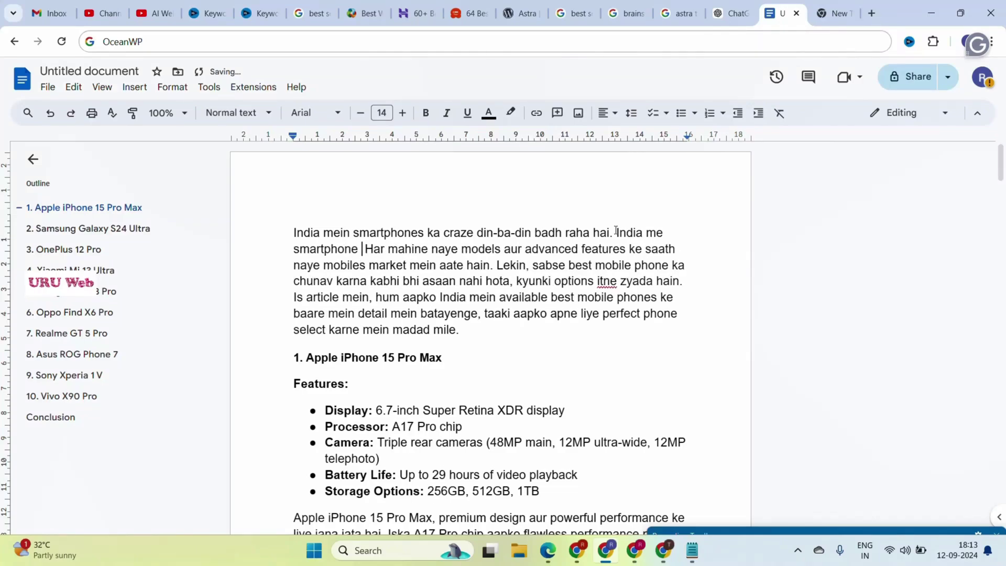
{"action": "type", "text": "pe user"}
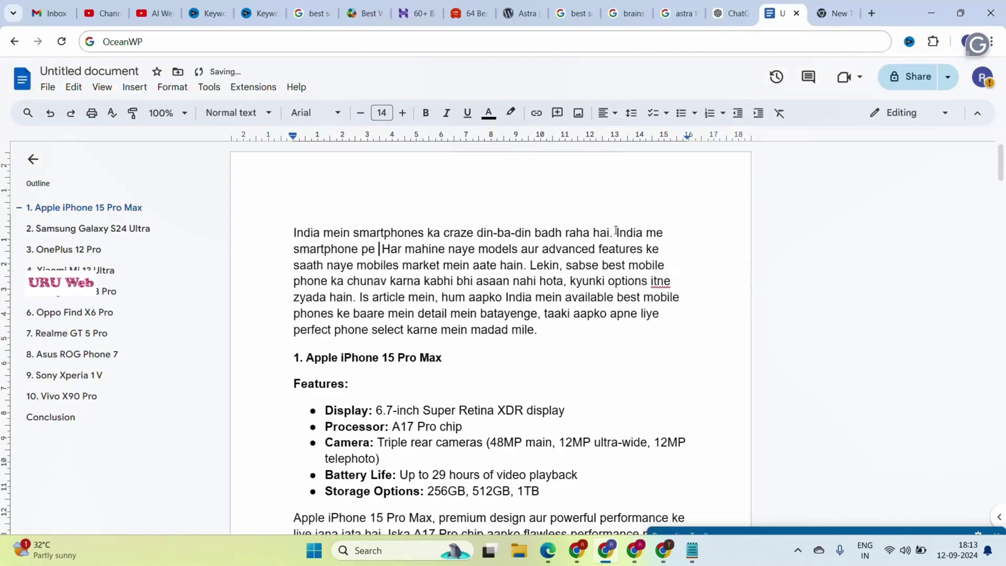
{"action": "key", "text": "ctrl+v"}
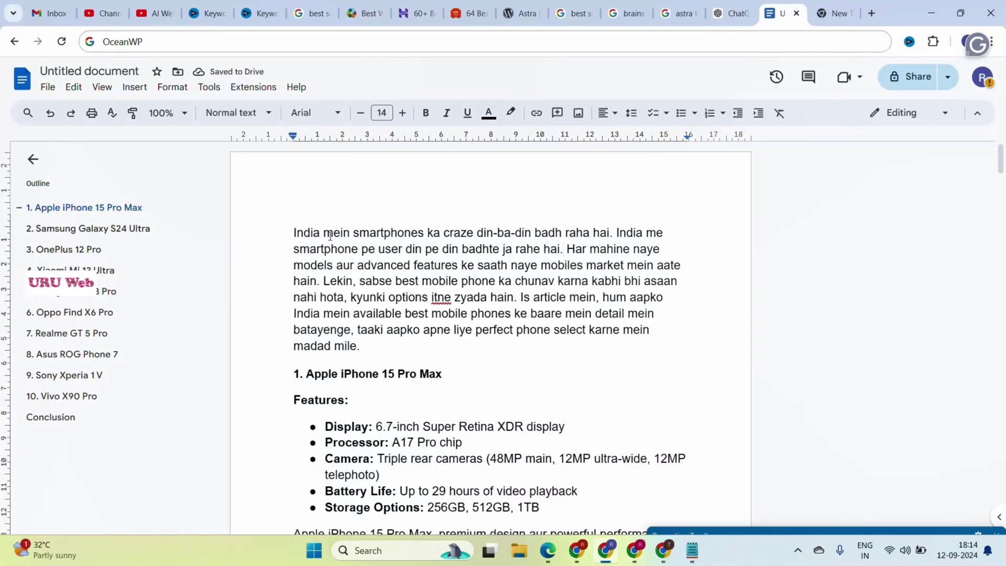
Step: Delete the original opening sentence and change "pe" after "smartphone" to "ke" in the rewritten sentence
{"action": "left_click_drag", "start_coordinate": [296, 234], "coordinate": [616, 242]}
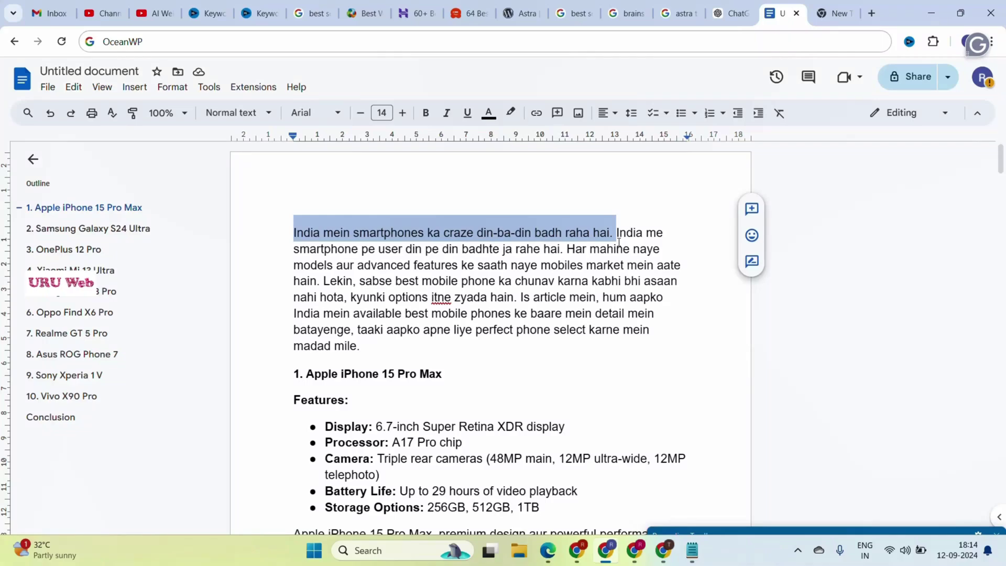
{"action": "key", "text": "BackSpace"}
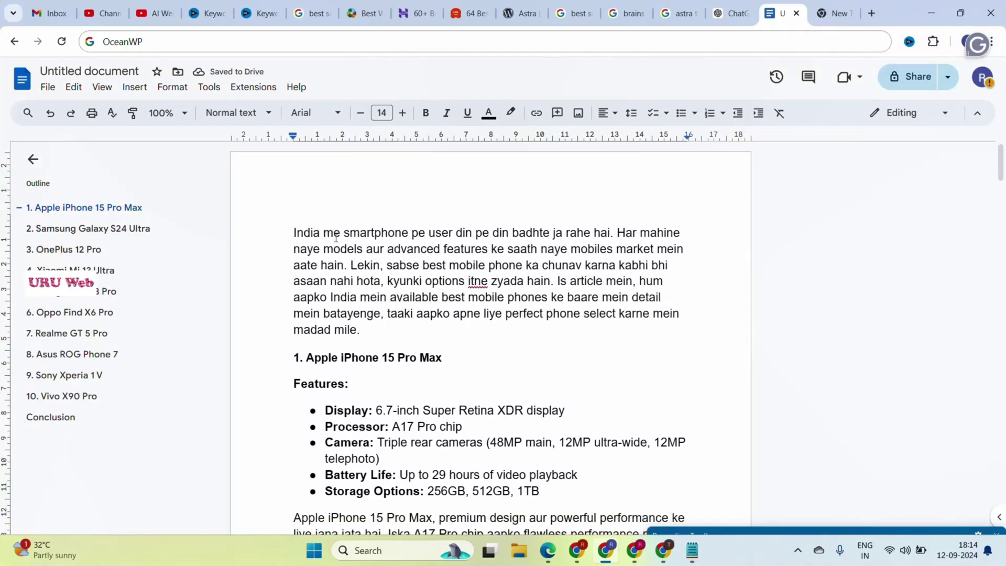
{"action": "left_click_drag", "start_coordinate": [411, 234], "coordinate": [425, 234]}
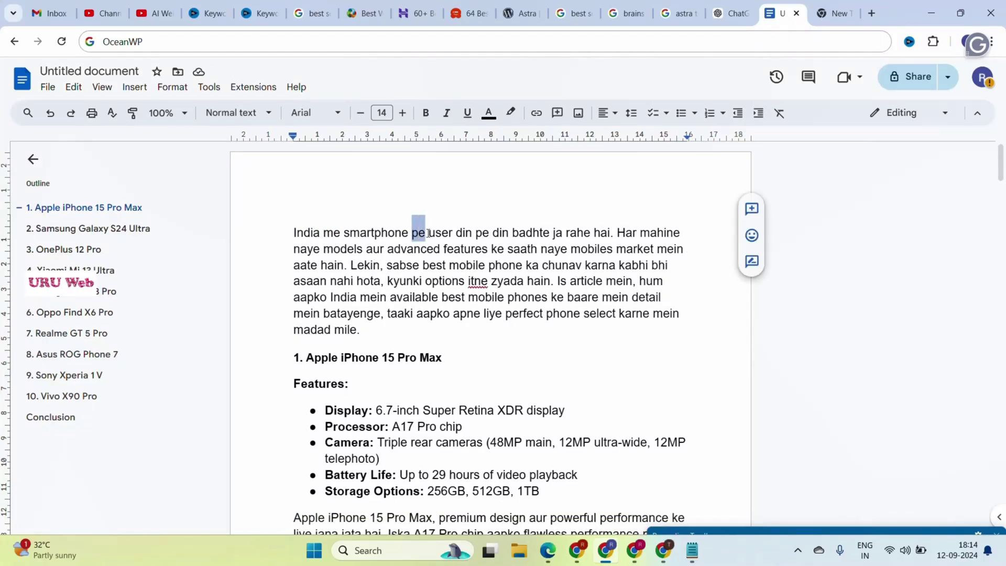
{"action": "type", "text": "ke"}
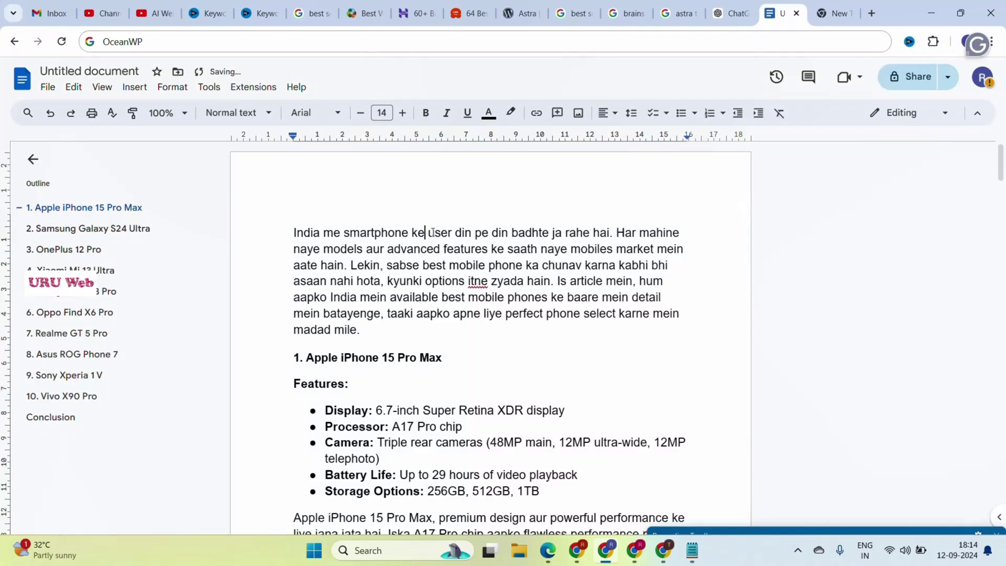
{"action": "left_click", "coordinate": [610, 232]}
{"action": "type", "text": "."}
Step: Split the introduction before "Lekin" and end the first paragraph with "Mobile company har mahine naye modal lunch karati hai."
{"action": "left_click_drag", "start_coordinate": [616, 233], "coordinate": [349, 266]}
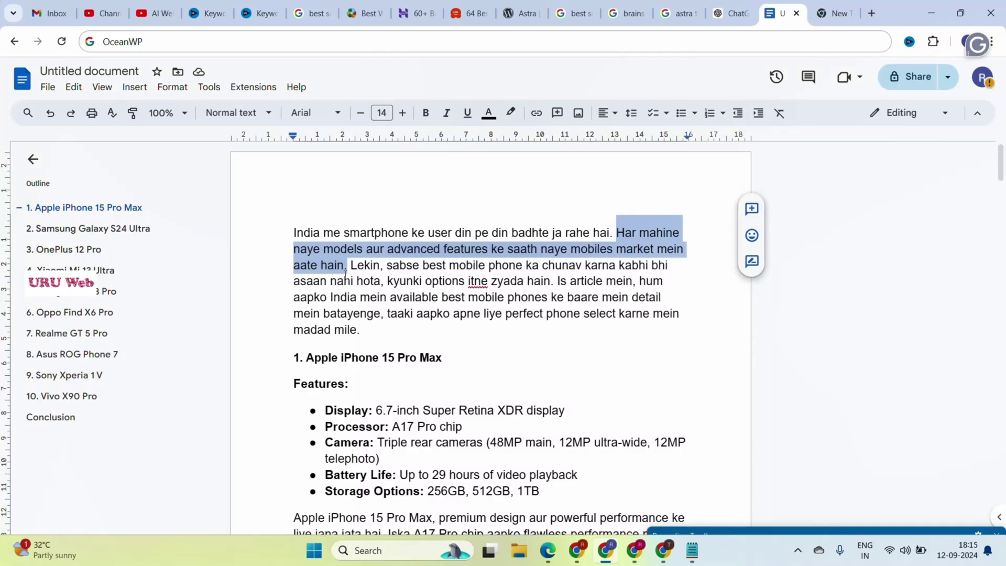
{"action": "left_click", "coordinate": [353, 266]}
{"action": "key", "text": "Return"}
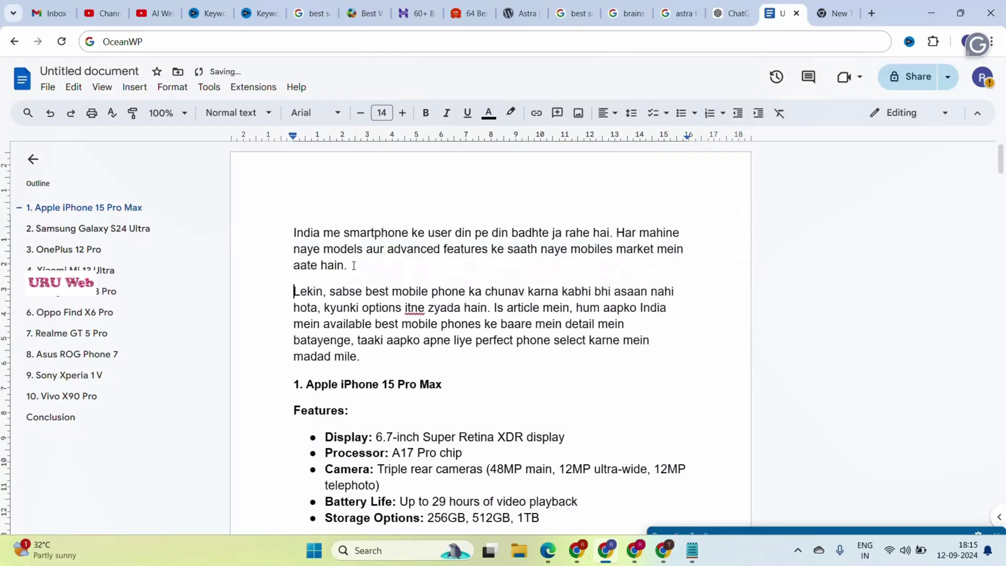
{"action": "left_click", "coordinate": [353, 265]}
{"action": "type", "text": "Mobile company har mahine naye modal lunch karati hai."}
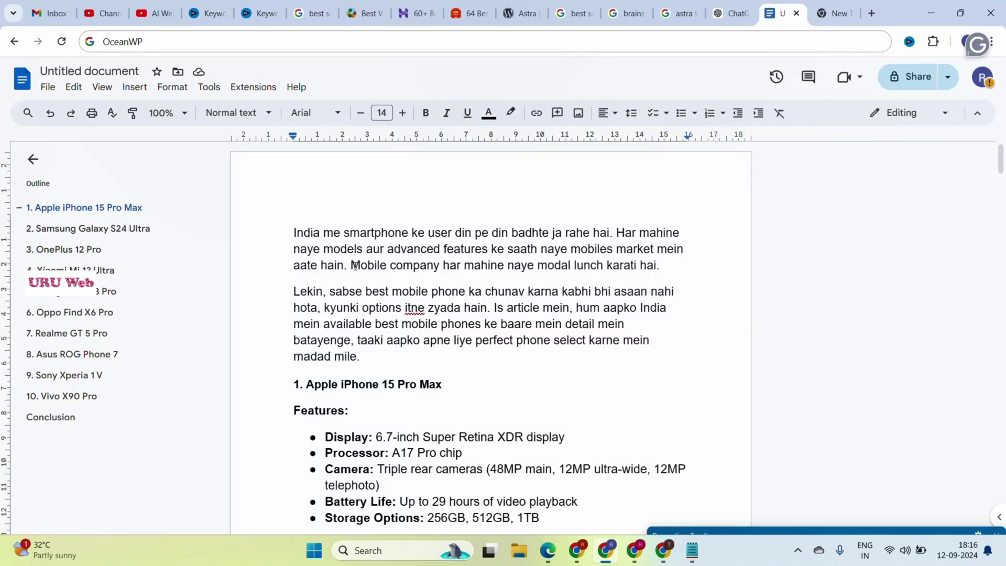
Step: Append "Us mobile me advance feature add kar ke new look ke market me lati hai." and delete the original "Har mahine" sentence
{"action": "left_click_drag", "start_coordinate": [351, 265], "coordinate": [639, 259]}
{"action": "left_click", "coordinate": [661, 265]}
{"action": "type", "text": "Us mobile me advance "}
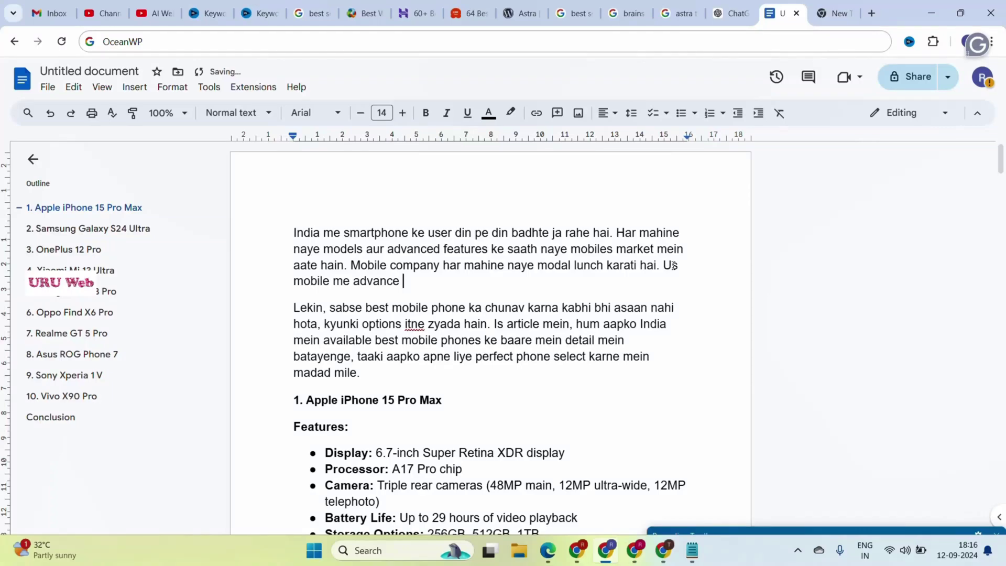
{"action": "type", "text": "feature add kar ke new loo"}
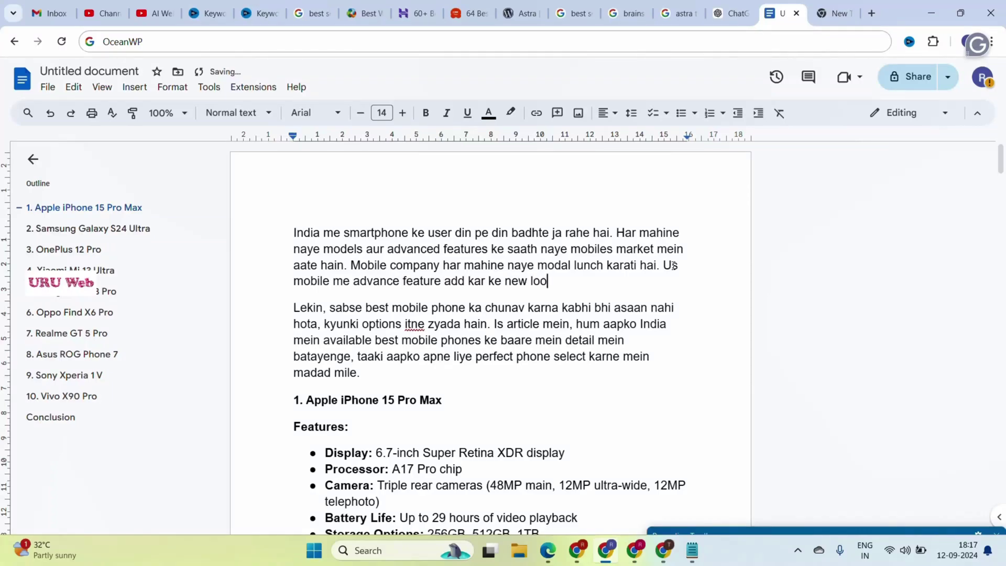
{"action": "type", "text": "k ke market me lati hai."}
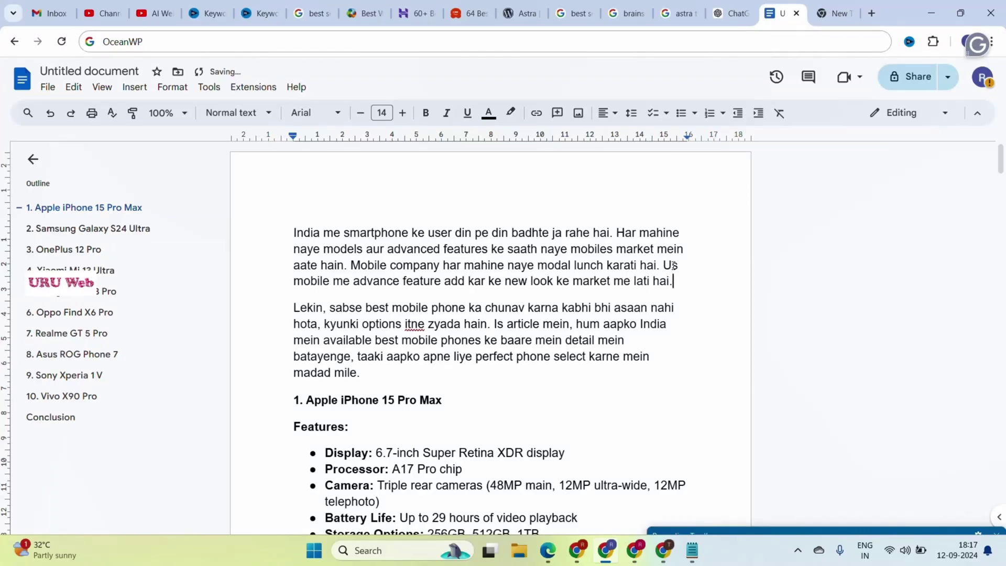
{"action": "left_click_drag", "start_coordinate": [616, 231], "coordinate": [349, 269]}
{"action": "key", "text": "BackSpace"}
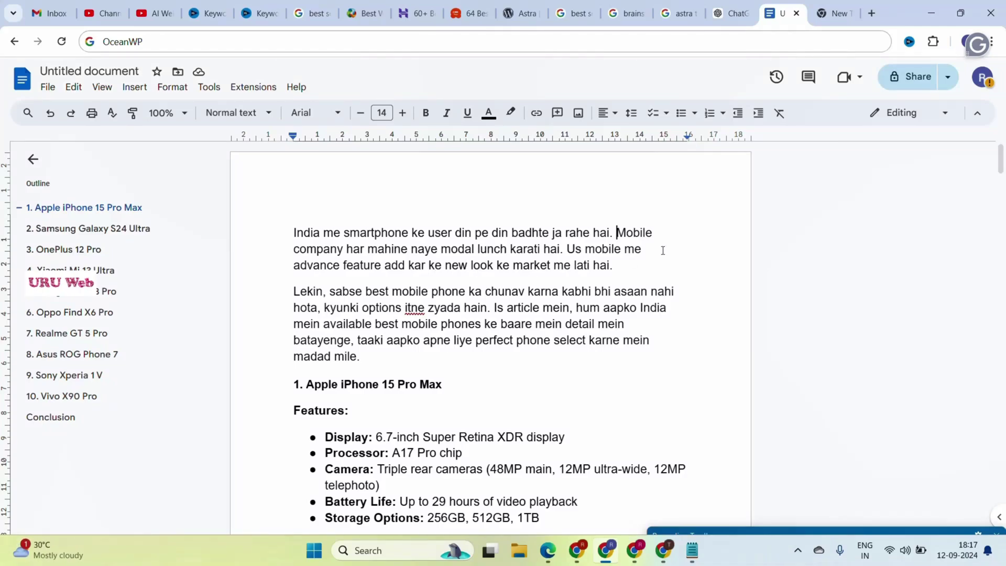
Step: Review the rewritten opening paragraph and skim the phone sections that follow it
{"action": "left_click_drag", "start_coordinate": [613, 265], "coordinate": [295, 233]}
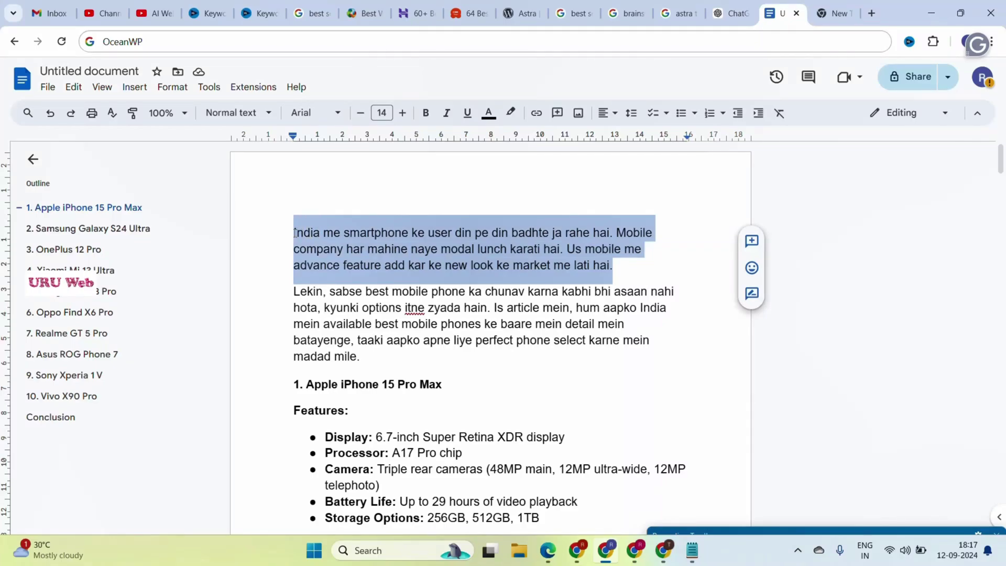
{"action": "scroll", "coordinate": [295, 232], "scroll_direction": "down", "scroll_amount": 20}
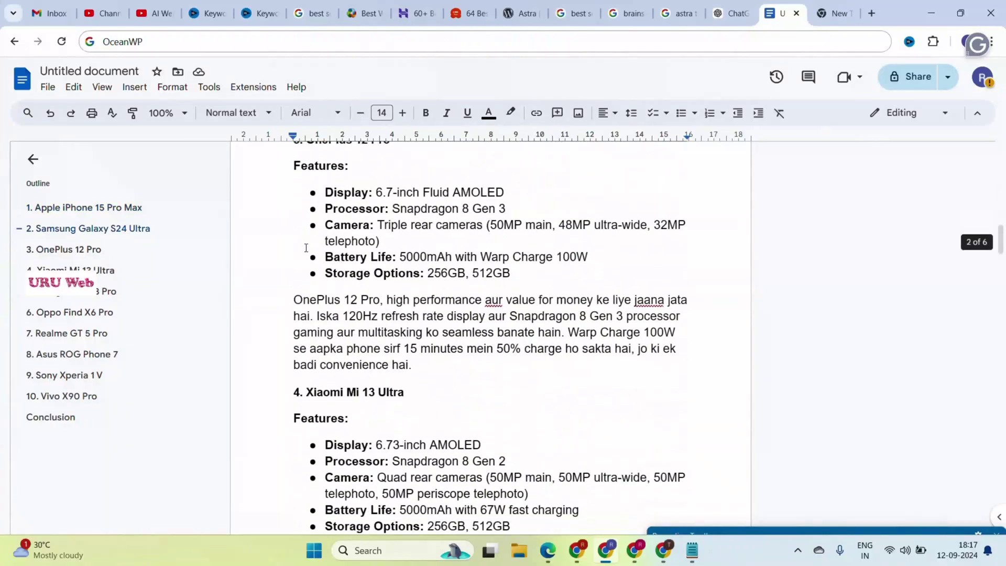
{"action": "scroll", "coordinate": [307, 252], "scroll_direction": "down", "scroll_amount": 15}
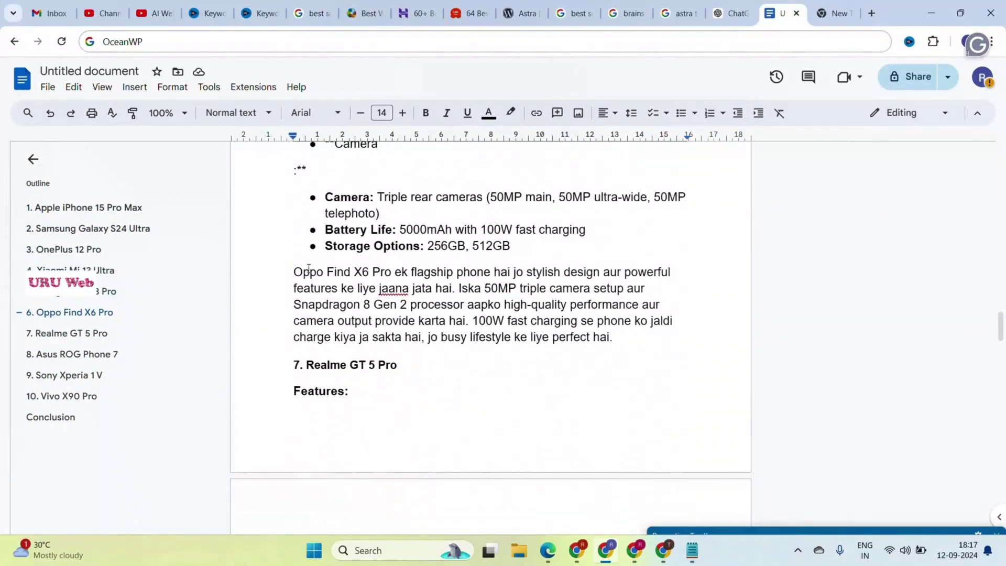
{"action": "scroll", "coordinate": [309, 269], "scroll_direction": "up", "scroll_amount": 20}
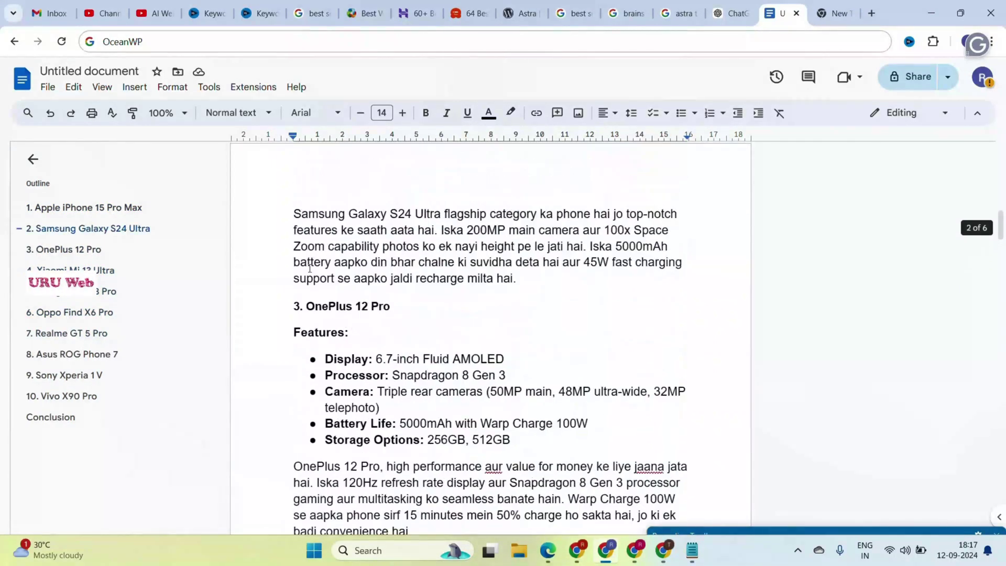
{"action": "scroll", "coordinate": [309, 269], "scroll_direction": "up", "scroll_amount": 2}
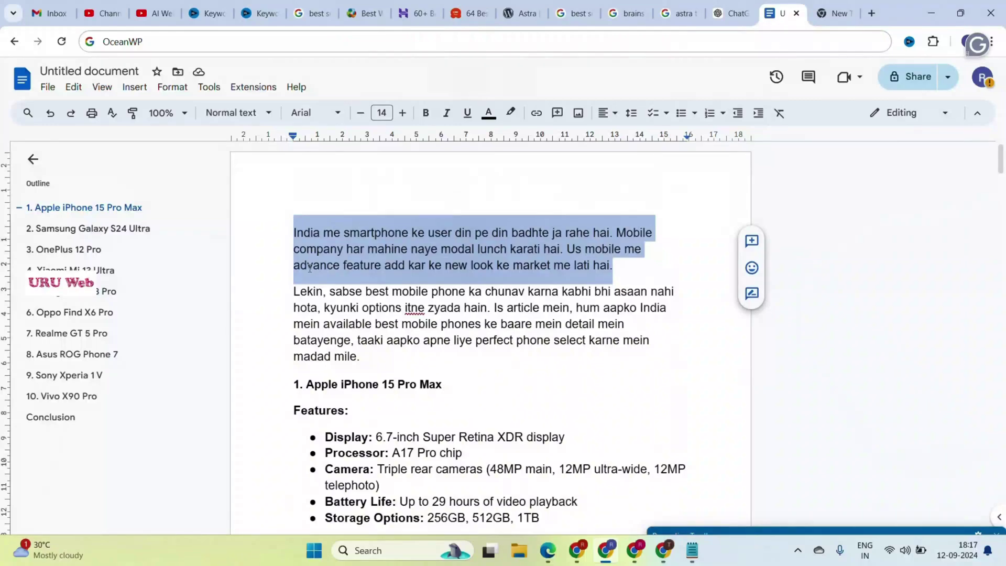
Step: Copy the entire article from the document and open a new browser tab
{"action": "left_click", "coordinate": [294, 290]}
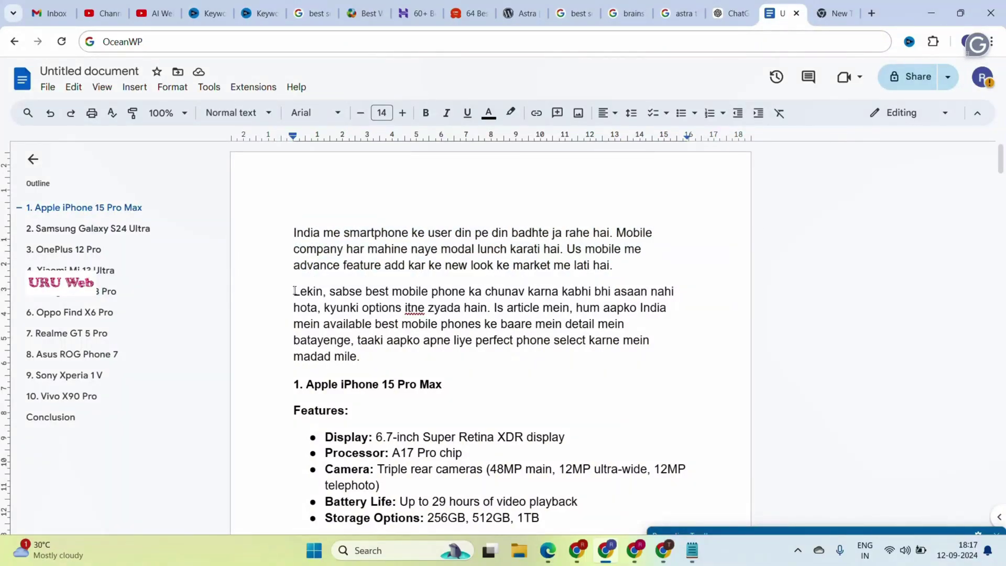
{"action": "key", "text": "ctrl+a"}
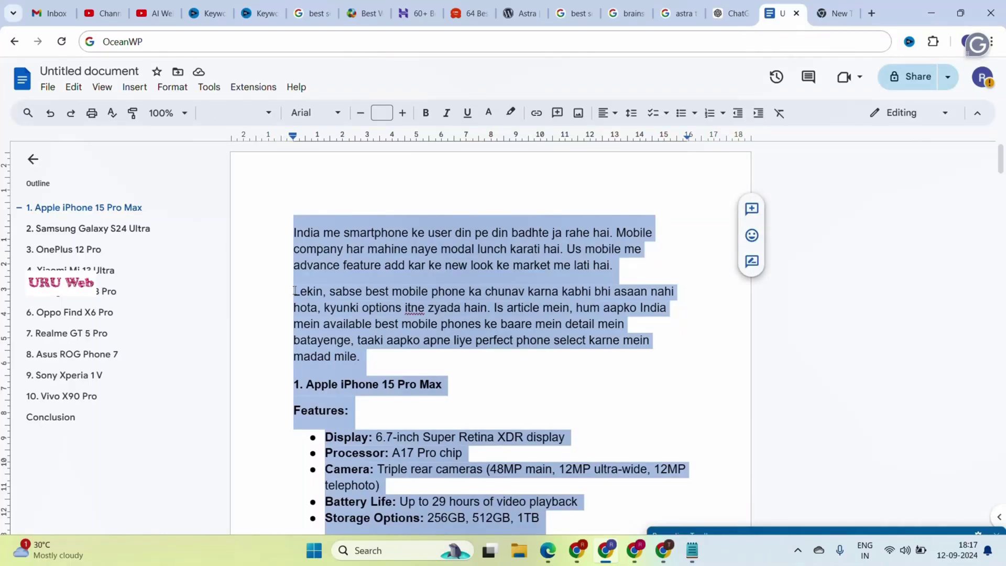
{"action": "key", "text": "ctrl+t"}
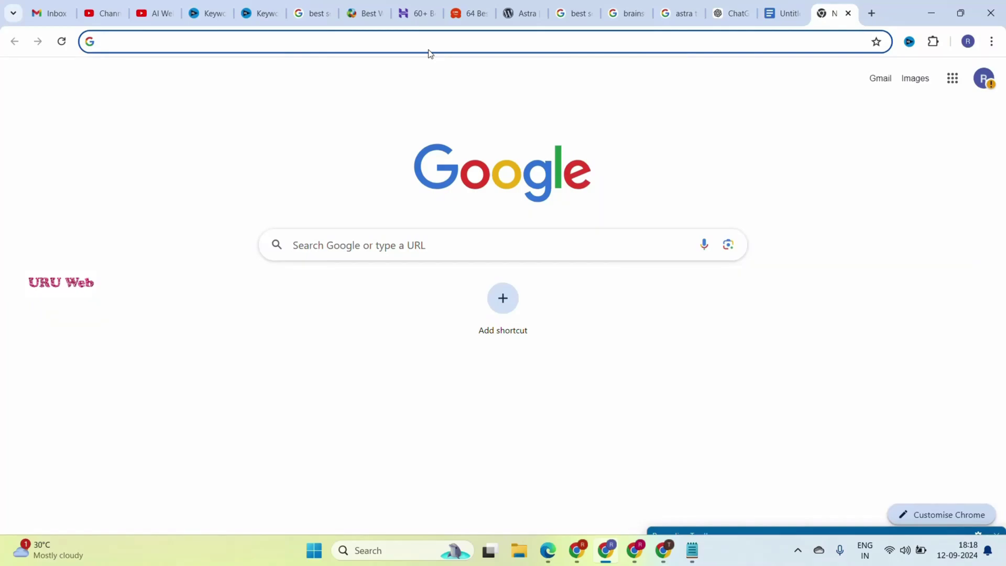
Step: Search Google for "hindi to english" and paste the whole article into the translator as the Hindi source text
{"action": "type", "text": "e"}
{"action": "key", "text": "BackSpace"}
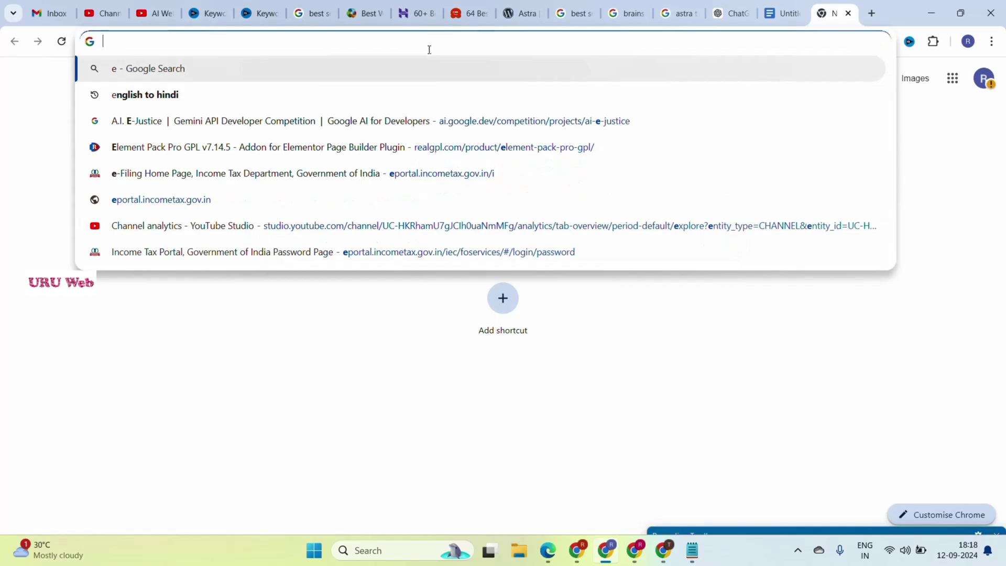
{"action": "type", "text": "hi"}
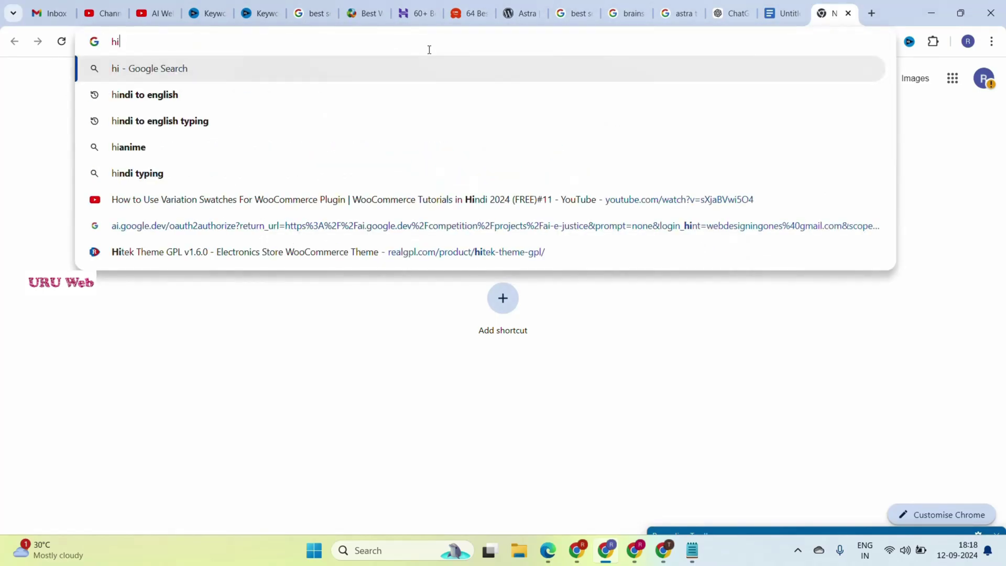
{"action": "key", "text": "Down"}
{"action": "key", "text": "Return"}
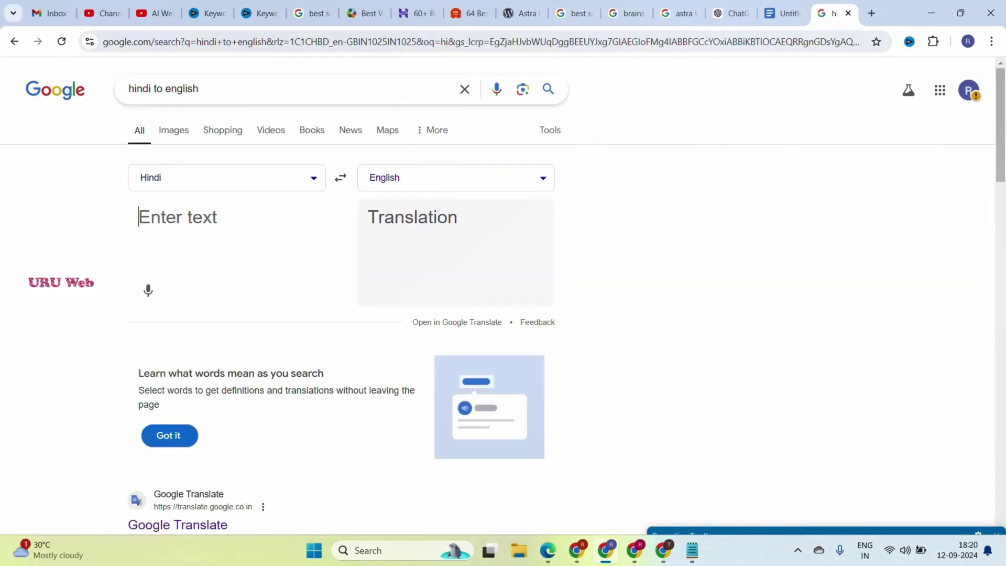
{"action": "key", "text": "ctrl+v"}
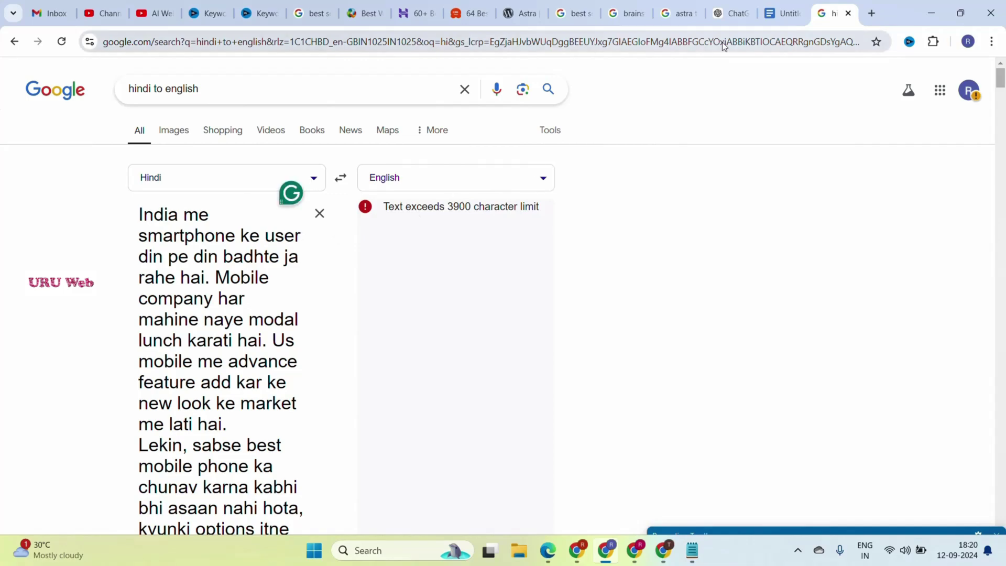
Step: Copy only the two introductory paragraphs from the document and paste them into the Hindi-to-English translator in place of the full article
{"action": "key", "text": "ctrl+shift+Tab"}
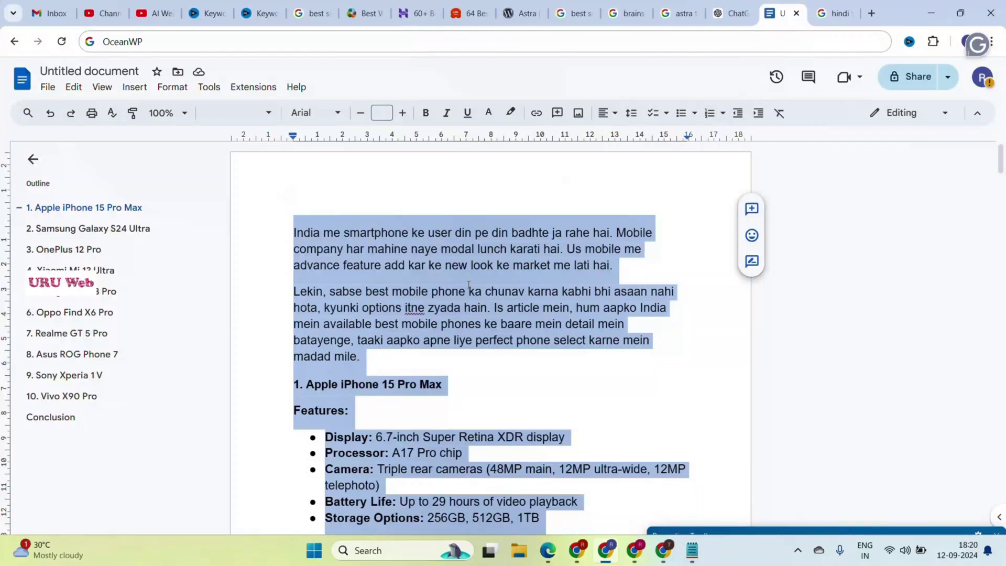
{"action": "left_click", "coordinate": [468, 285]}
{"action": "left_click_drag", "start_coordinate": [386, 352], "coordinate": [289, 233]}
{"action": "key", "text": "ctrl+c"}
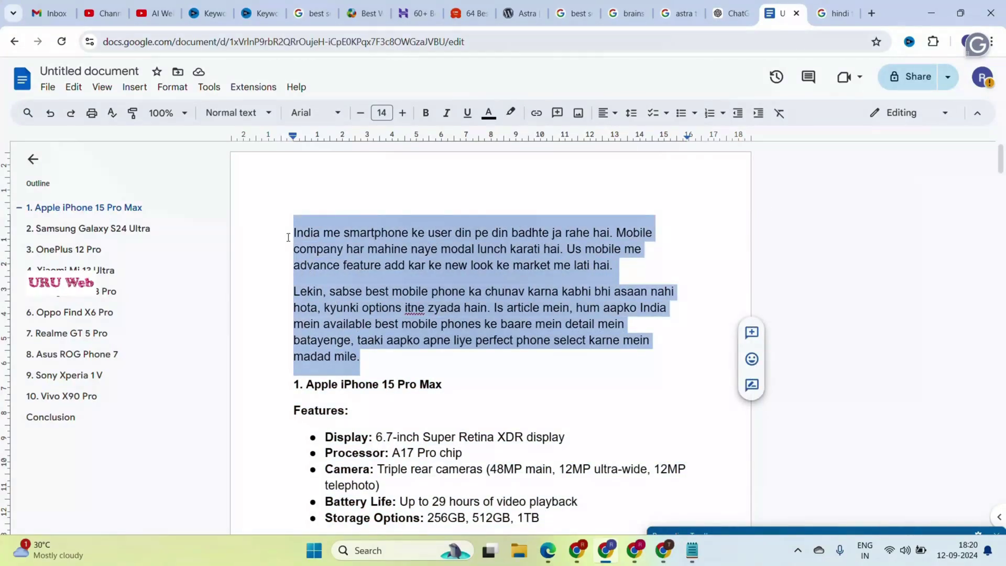
{"action": "left_click", "coordinate": [824, 4]}
{"action": "key", "text": "ctrl+v"}
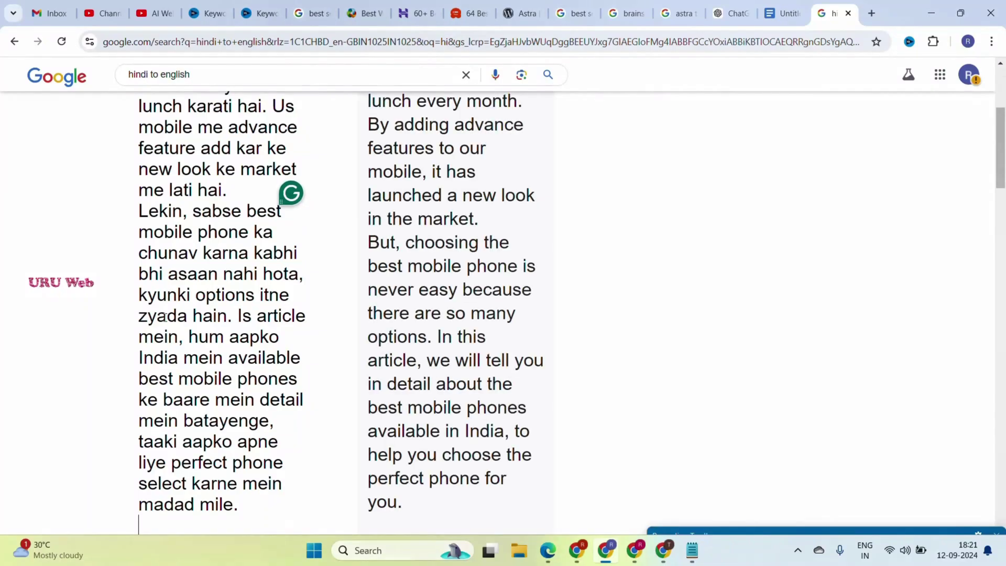
Step: Read through the English translation of the two introductory paragraphs and copy the complete translation
{"action": "scroll", "coordinate": [165, 317], "scroll_direction": "up", "scroll_amount": 5}
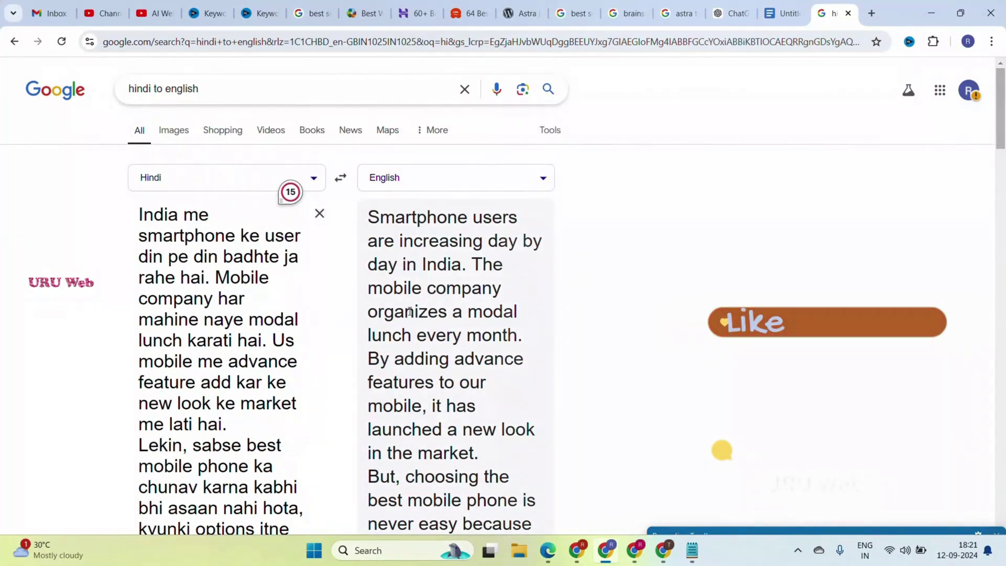
{"action": "triple_click", "coordinate": [409, 312]}
{"action": "scroll", "coordinate": [414, 325], "scroll_direction": "down", "scroll_amount": 5}
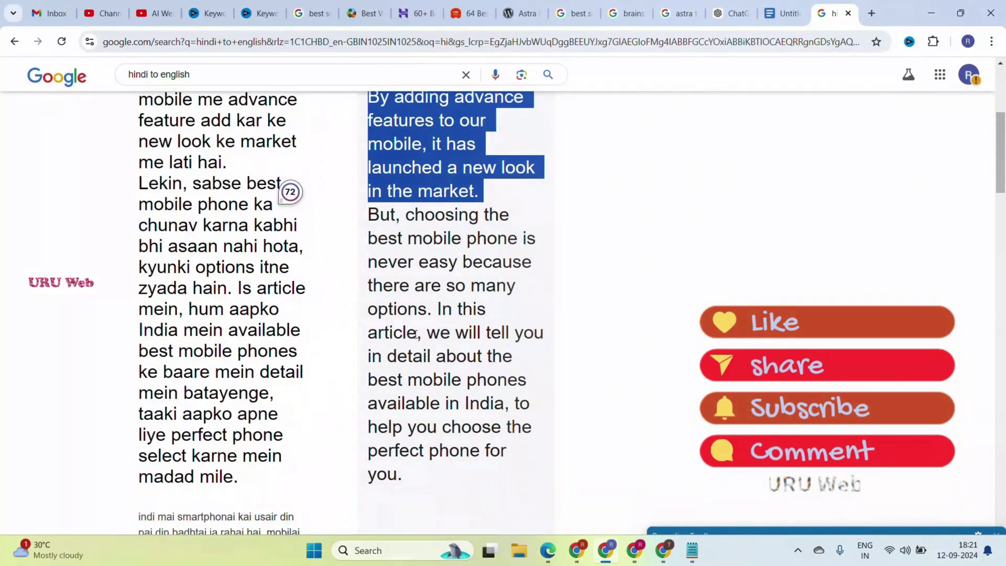
{"action": "left_click", "coordinate": [415, 333]}
{"action": "key", "text": "ctrl+a"}
{"action": "triple_click", "coordinate": [415, 334]}
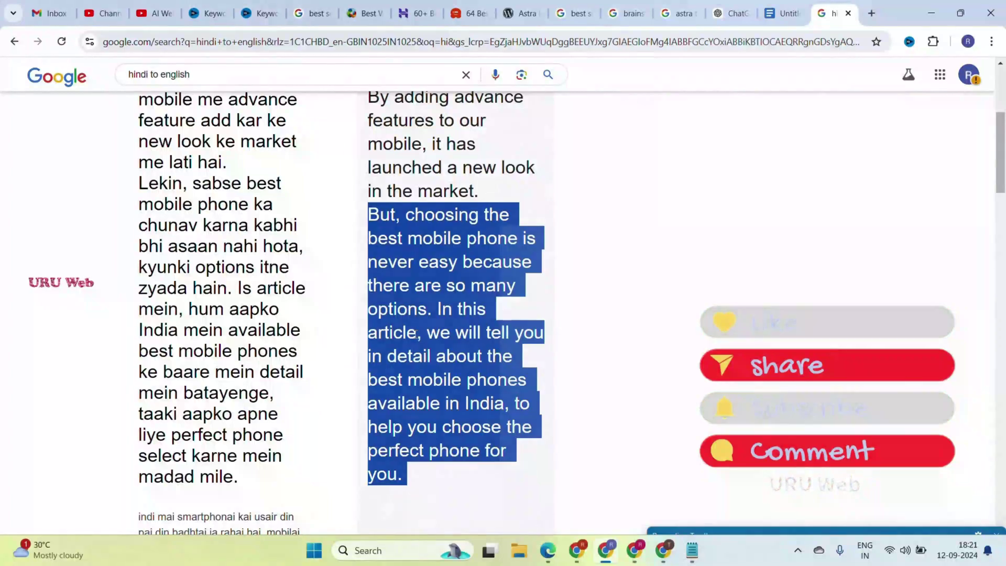
{"action": "scroll", "coordinate": [416, 332], "scroll_direction": "up", "scroll_amount": 2}
{"action": "scroll", "coordinate": [419, 338], "scroll_direction": "down", "scroll_amount": 8}
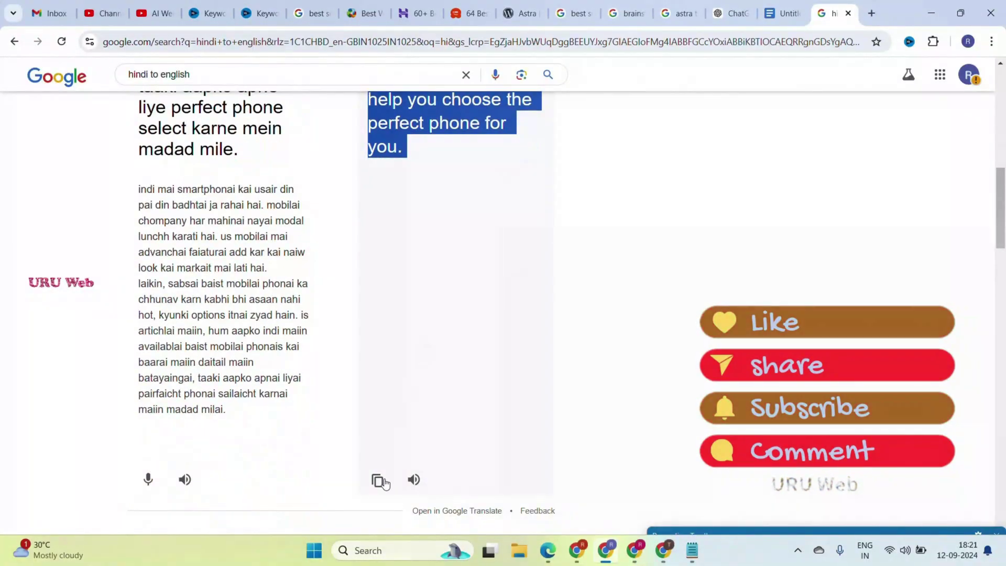
{"action": "left_click", "coordinate": [460, 332]}
{"action": "left_click", "coordinate": [378, 481]}
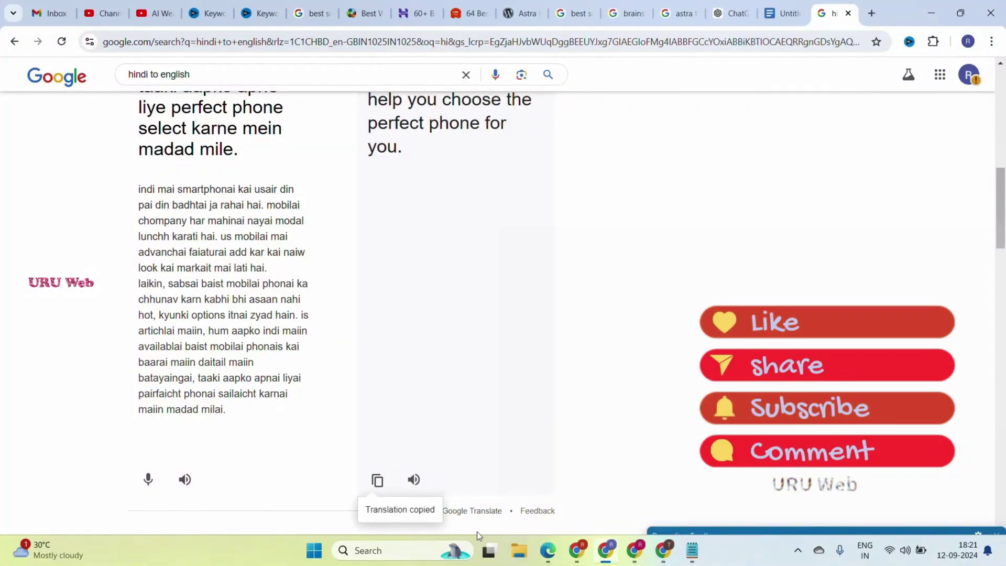
Step: Switch to the WordPress dashboard, create a new post and paste the translated introduction into its body
{"action": "left_click", "coordinate": [577, 550]}
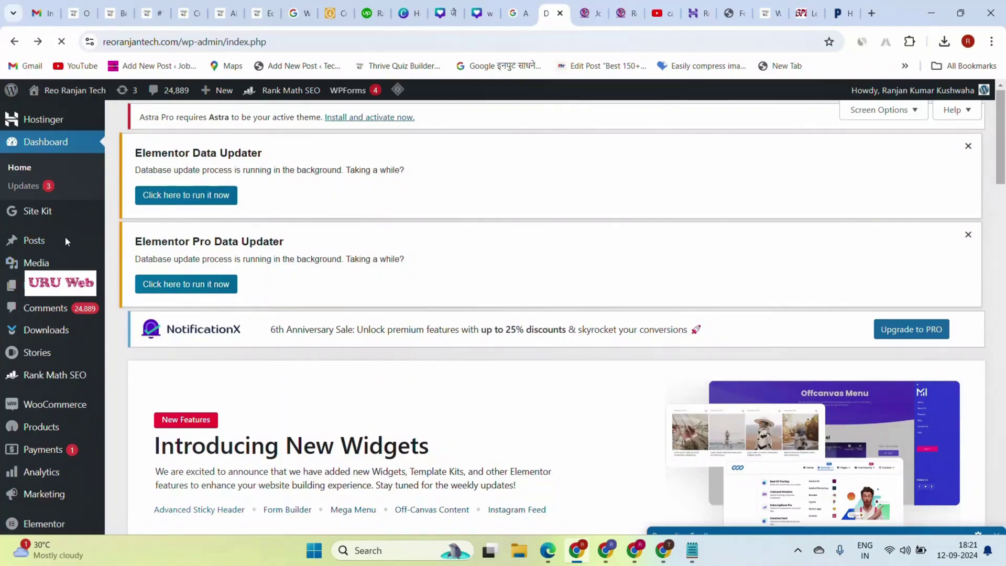
{"action": "mouse_move", "coordinate": [45, 240]}
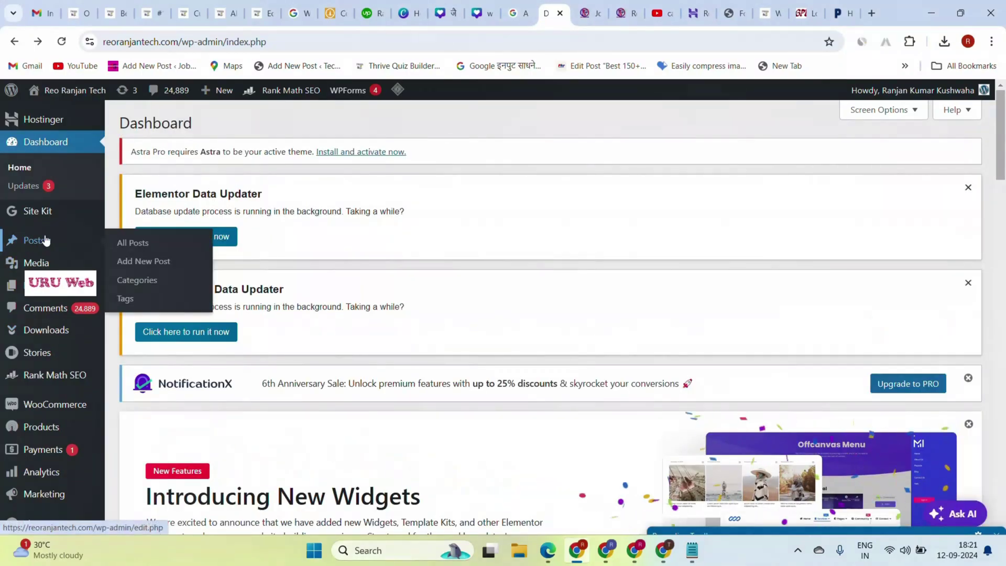
{"action": "left_click", "coordinate": [142, 265]}
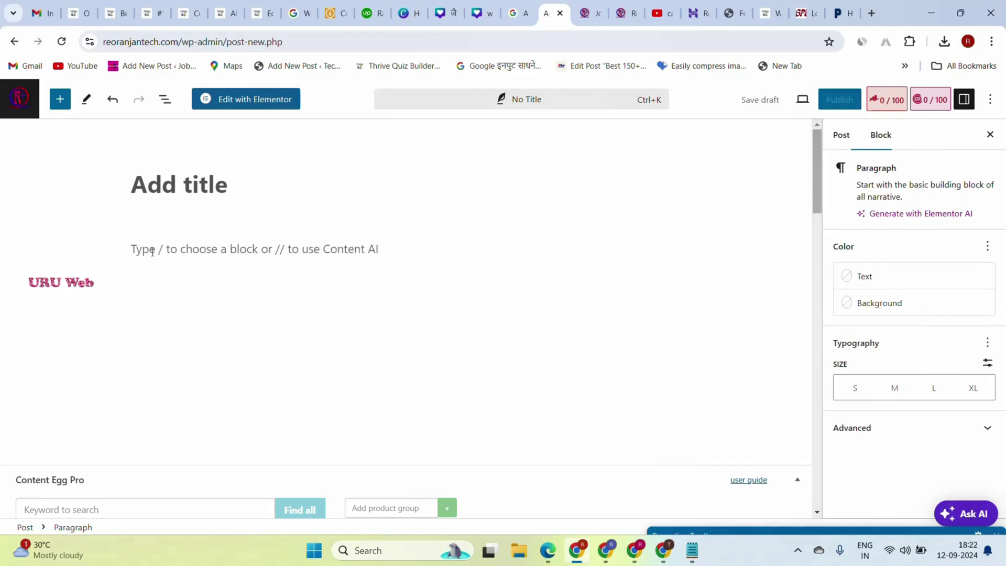
{"action": "key", "text": "ctrl+v"}
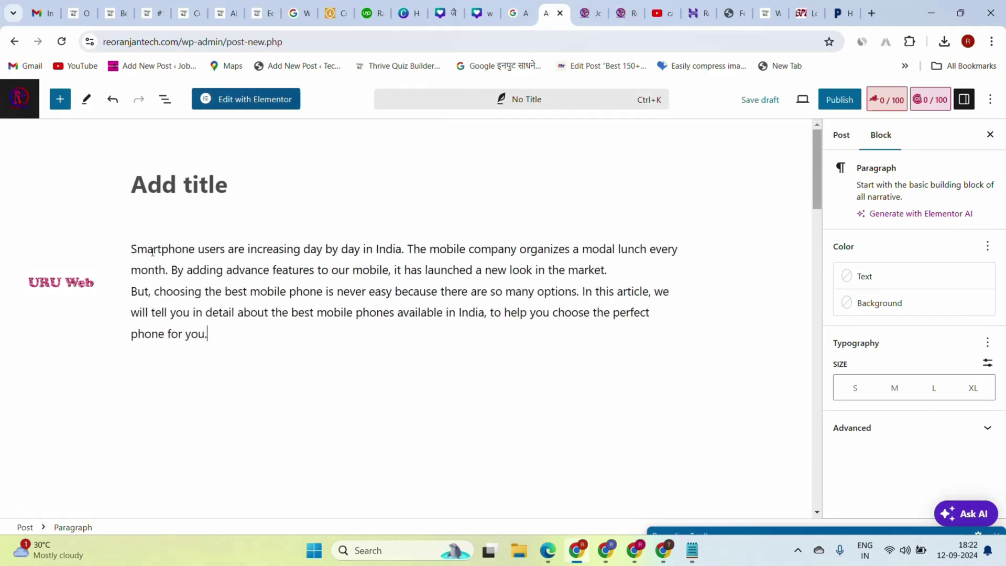
Step: Switch to the ChatGPT conversation and select the topic phrase "best mobile in india" in the prompt
{"action": "left_click", "coordinate": [654, 558]}
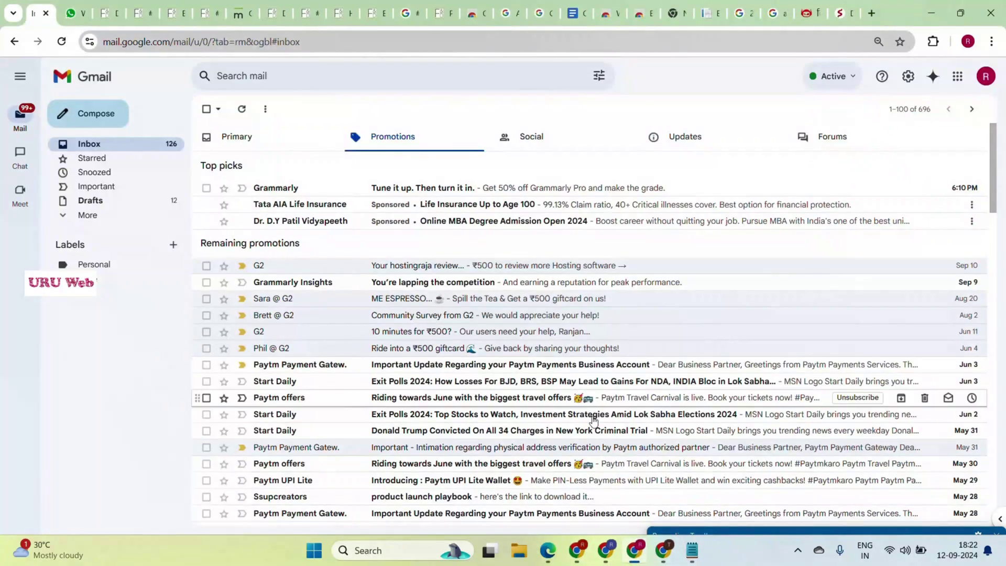
{"action": "key", "text": "alt+Tab"}
{"action": "left_click", "coordinate": [656, 119]}
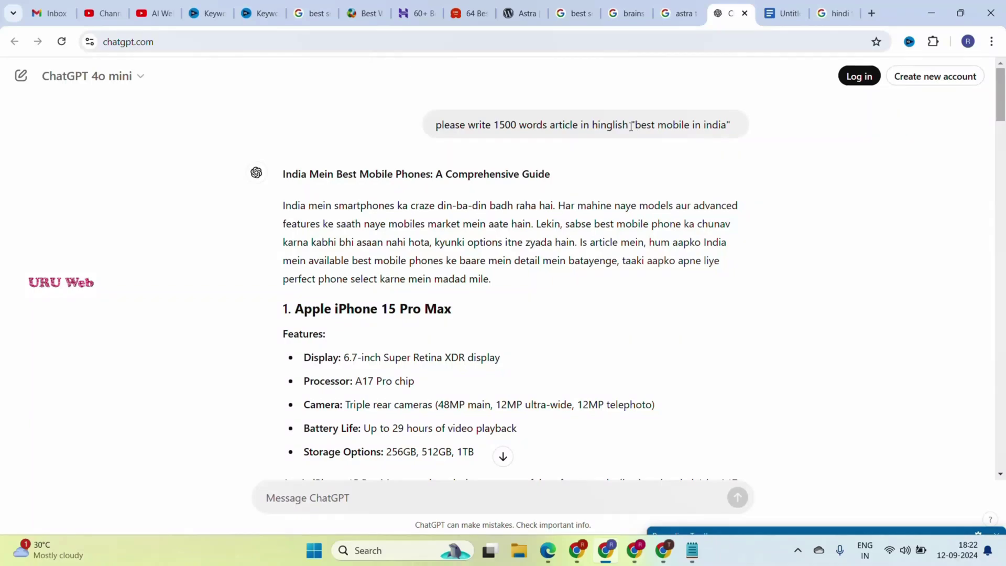
{"action": "left_click_drag", "start_coordinate": [637, 125], "coordinate": [727, 121]}
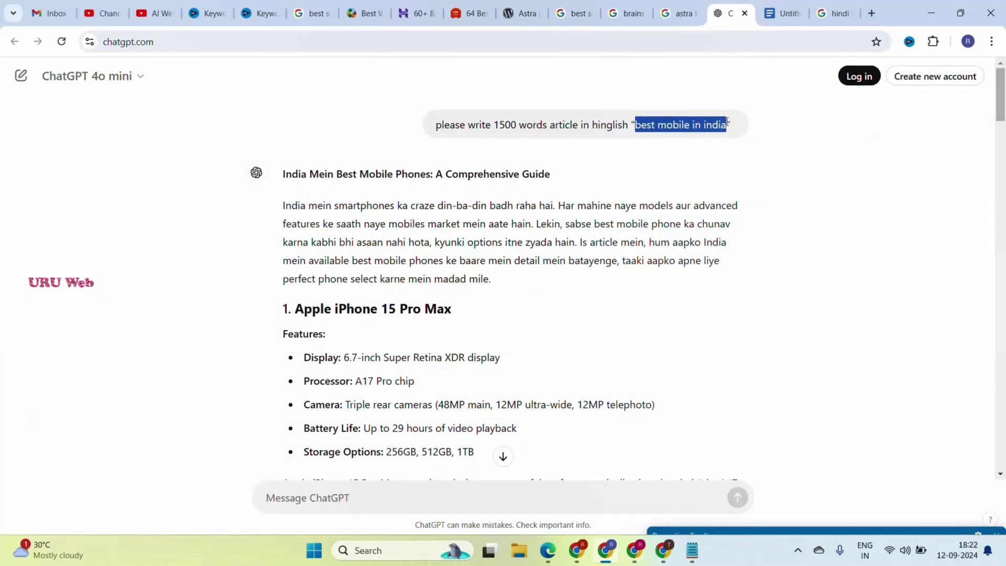
Step: Return to the WordPress post and set its title to "Best Mobile in India 2024"
{"action": "left_click", "coordinate": [577, 550]}
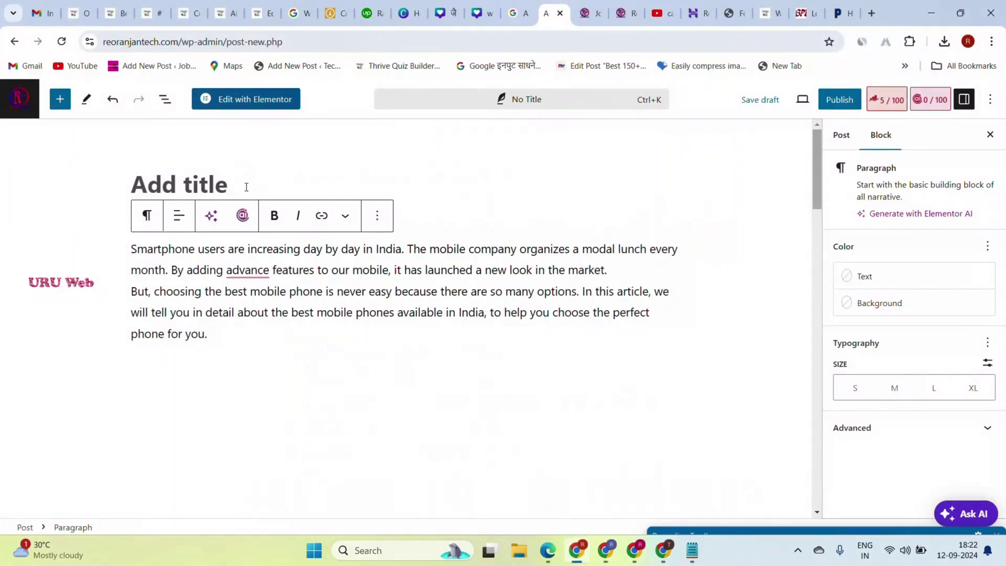
{"action": "left_click", "coordinate": [246, 187]}
{"action": "type", "text": "Best Mobile in India"}
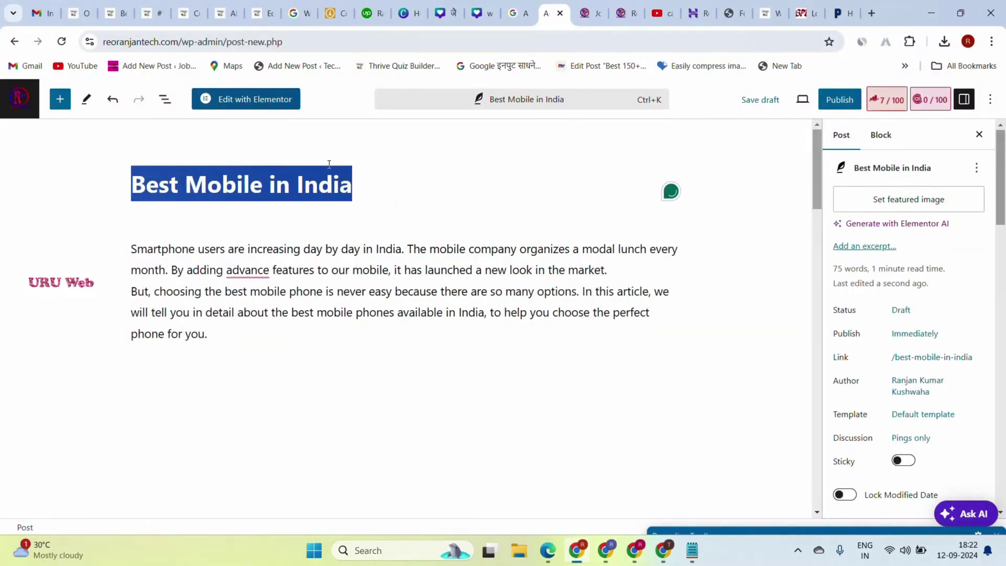
{"action": "left_click", "coordinate": [202, 176]}
{"action": "left_click", "coordinate": [366, 173]}
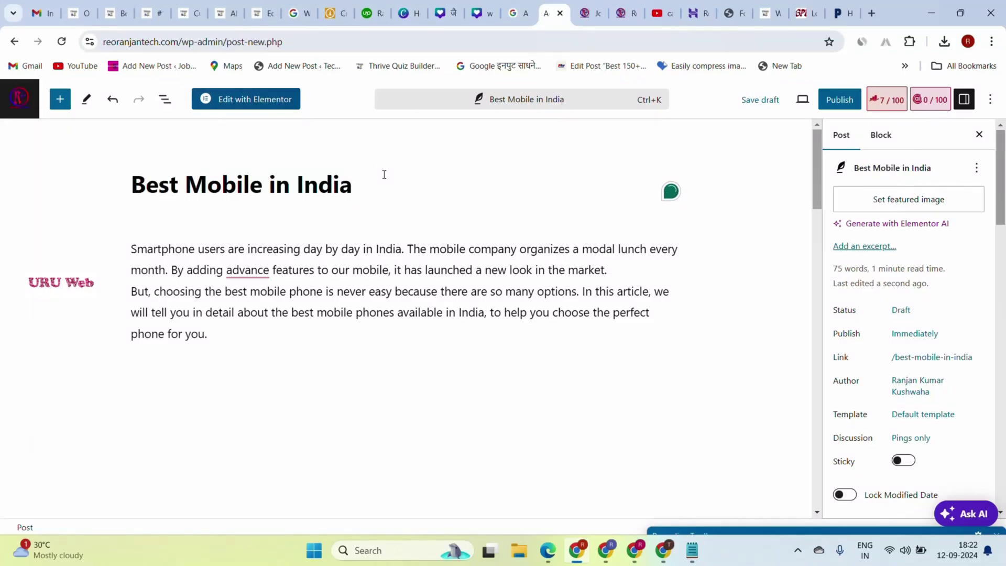
{"action": "type", "text": "2024"}
Step: Switch to the Google Docs article and copy everything from the "1. Apple iPhone 15 Pro Max" heading through the end of the conclusion
{"action": "key", "text": "alt+Tab"}
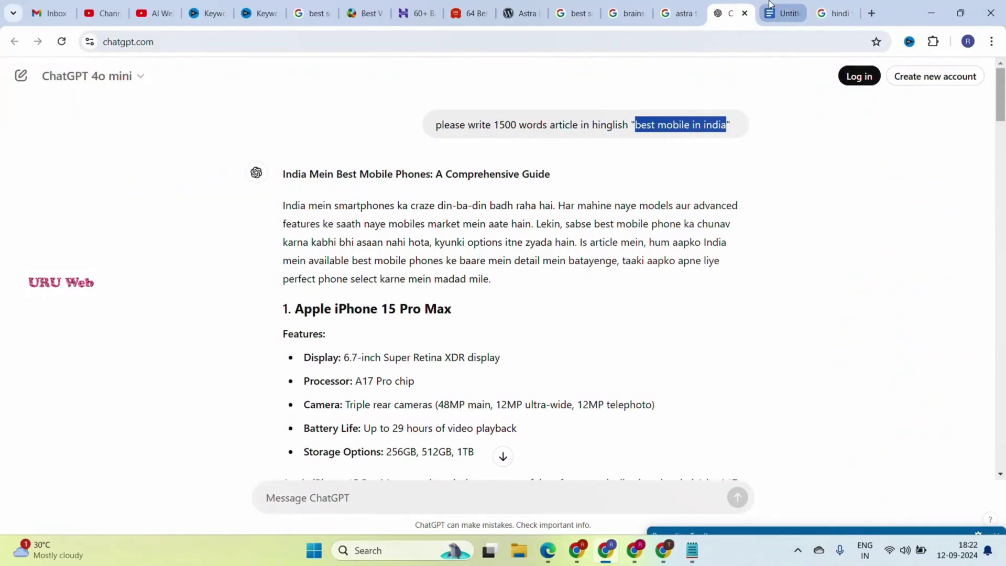
{"action": "left_click", "coordinate": [782, 14]}
{"action": "left_click", "coordinate": [296, 316]}
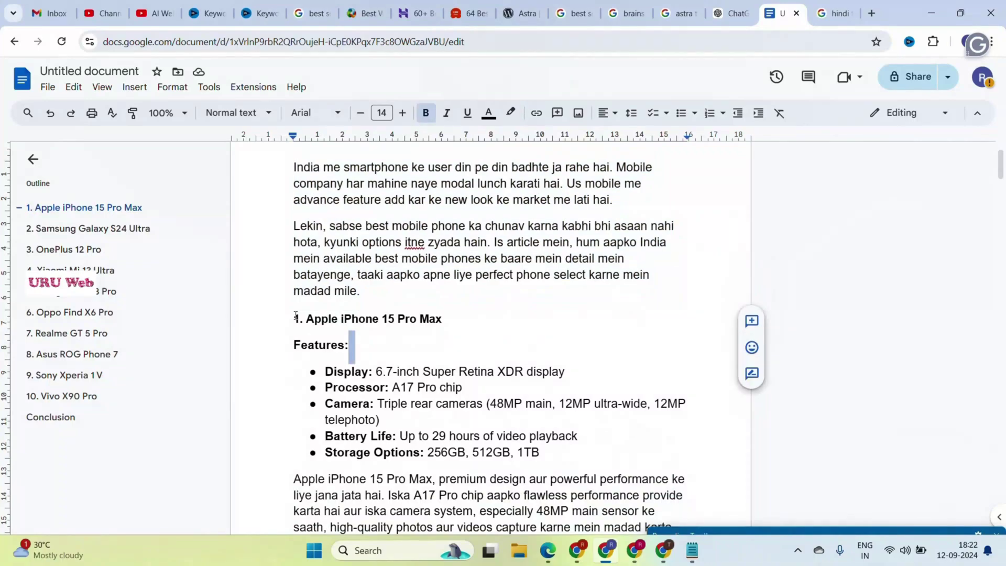
{"action": "left_click_drag", "start_coordinate": [296, 316], "coordinate": [783, 473]}
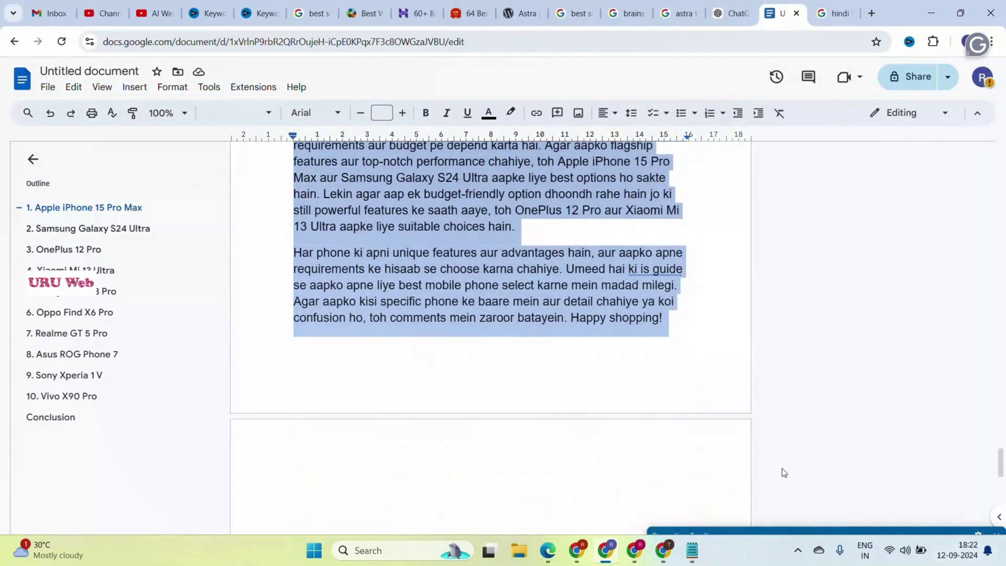
Step: Paste the phone sections and conclusion into the WordPress post directly after the introduction
{"action": "left_click", "coordinate": [579, 551]}
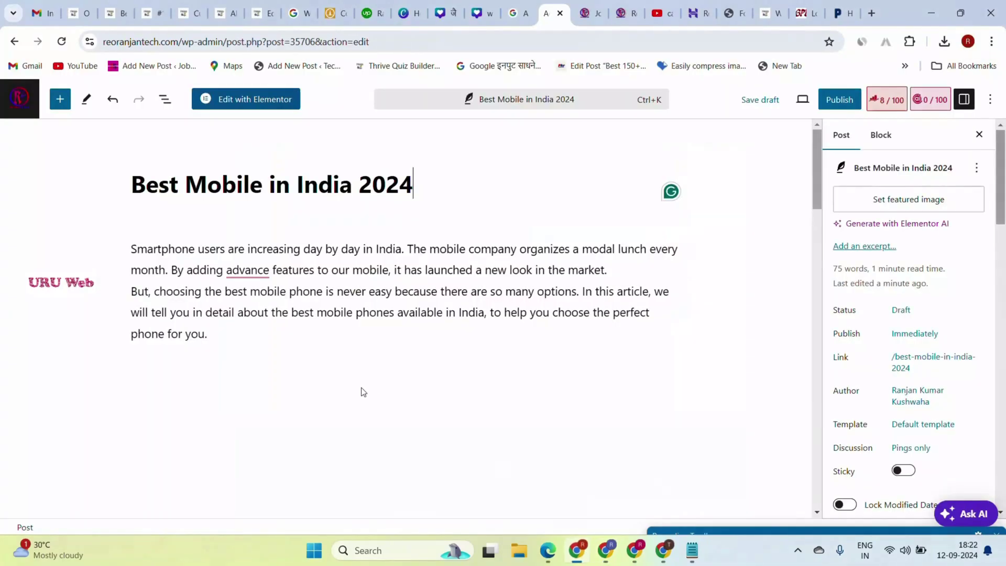
{"action": "left_click", "coordinate": [215, 336]}
{"action": "key", "text": "ctrl+v"}
{"action": "scroll", "coordinate": [220, 356], "scroll_direction": "up", "scroll_amount": 15}
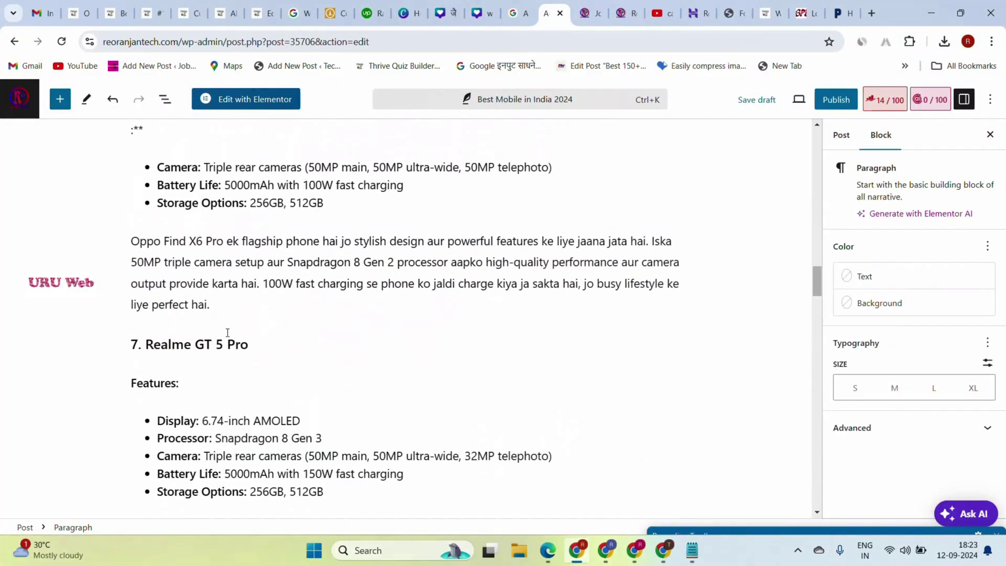
{"action": "scroll", "coordinate": [229, 335], "scroll_direction": "up", "scroll_amount": 15}
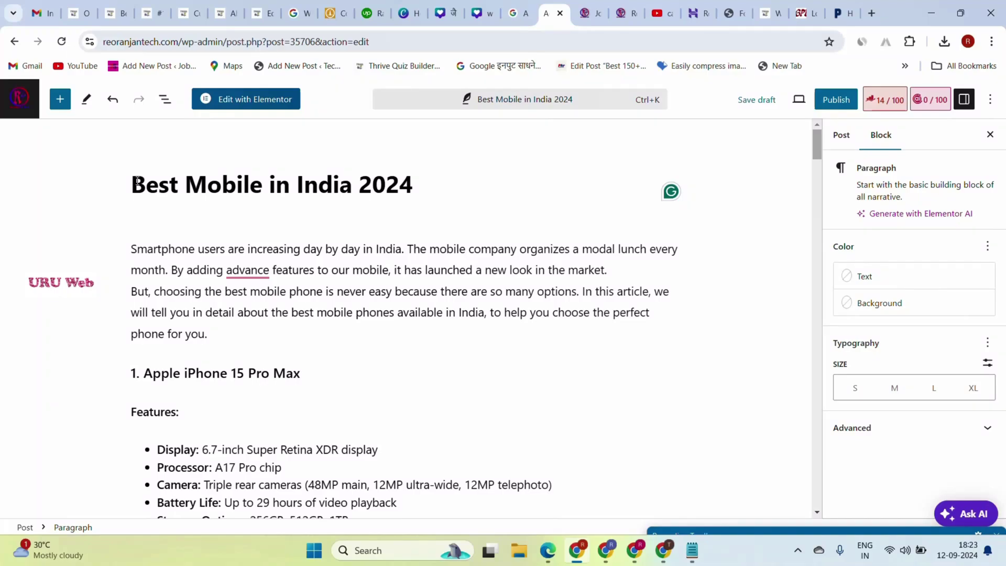
Step: Copy the post title and paste it as the Rank Math snippet title, "Best Mobile in India 2024"
{"action": "triple_click", "coordinate": [136, 181]}
{"action": "key", "text": "ctrl+c"}
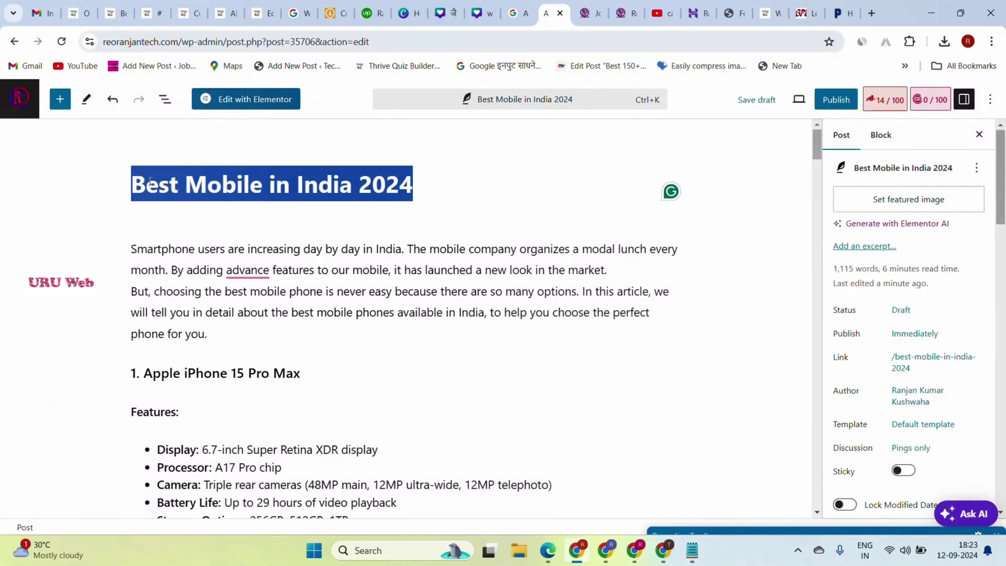
{"action": "scroll", "coordinate": [483, 357], "scroll_direction": "down", "scroll_amount": 20}
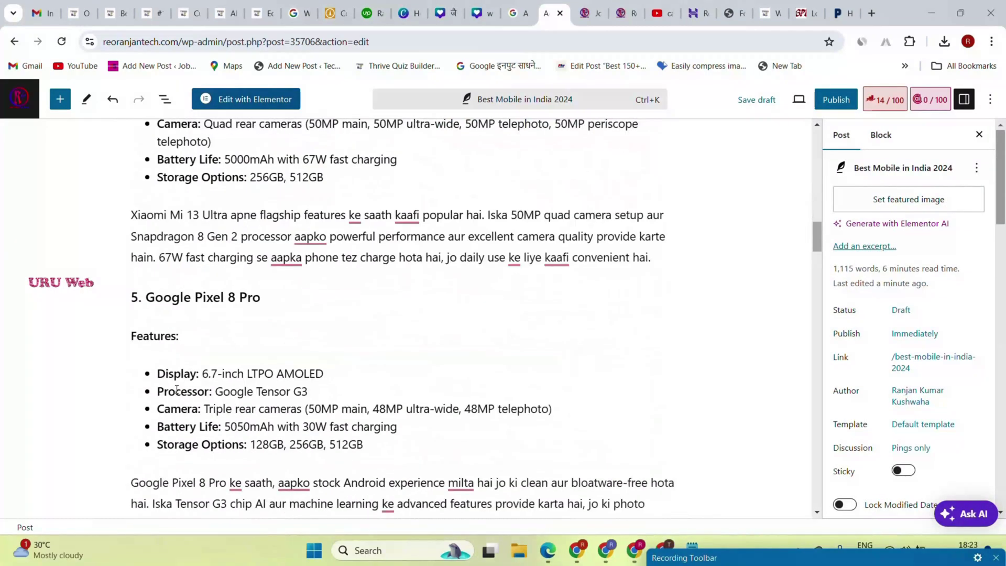
{"action": "scroll", "coordinate": [314, 361], "scroll_direction": "down", "scroll_amount": 20}
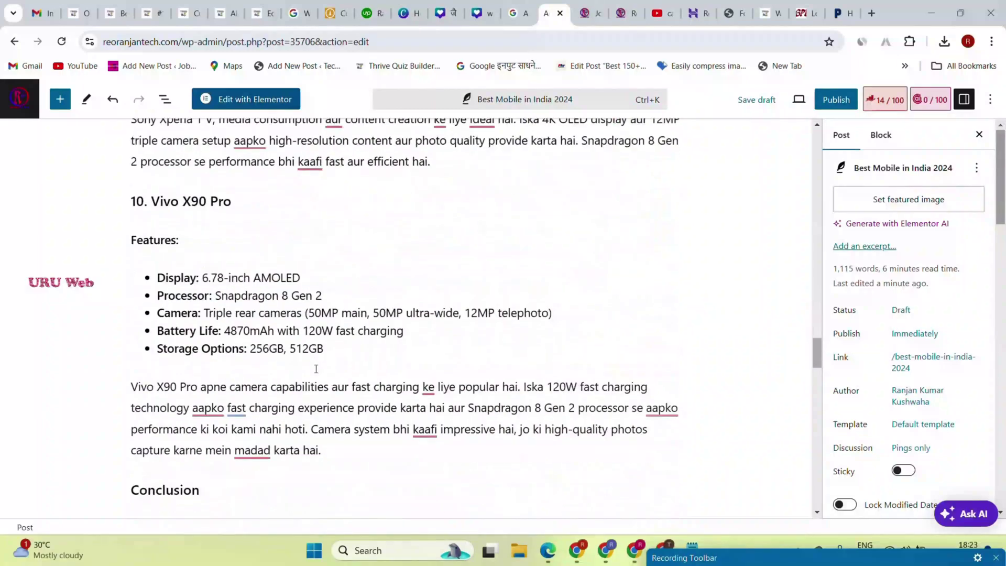
{"action": "scroll", "coordinate": [316, 368], "scroll_direction": "down", "scroll_amount": 20}
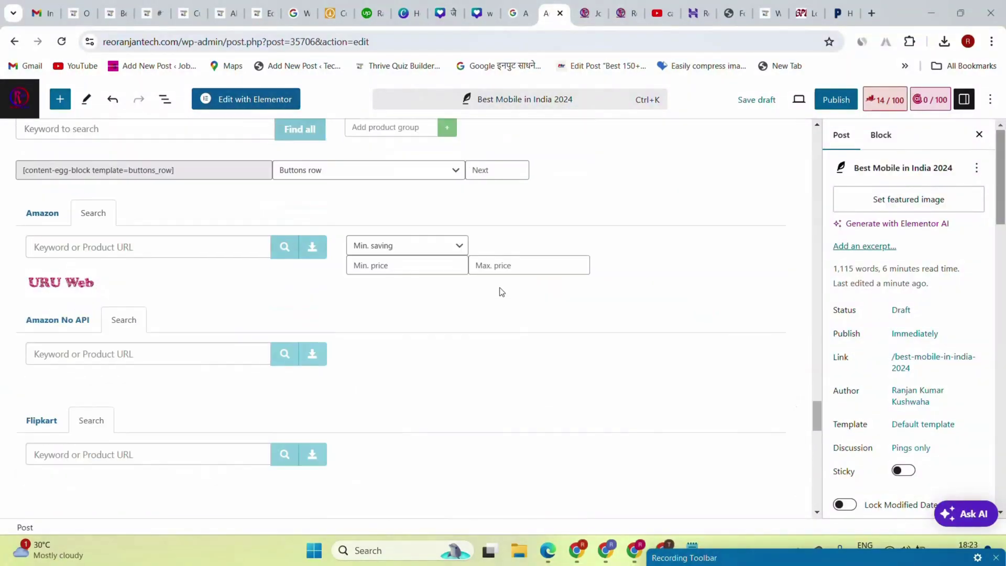
{"action": "scroll", "coordinate": [502, 292], "scroll_direction": "up", "scroll_amount": 2}
{"action": "left_click", "coordinate": [898, 101]}
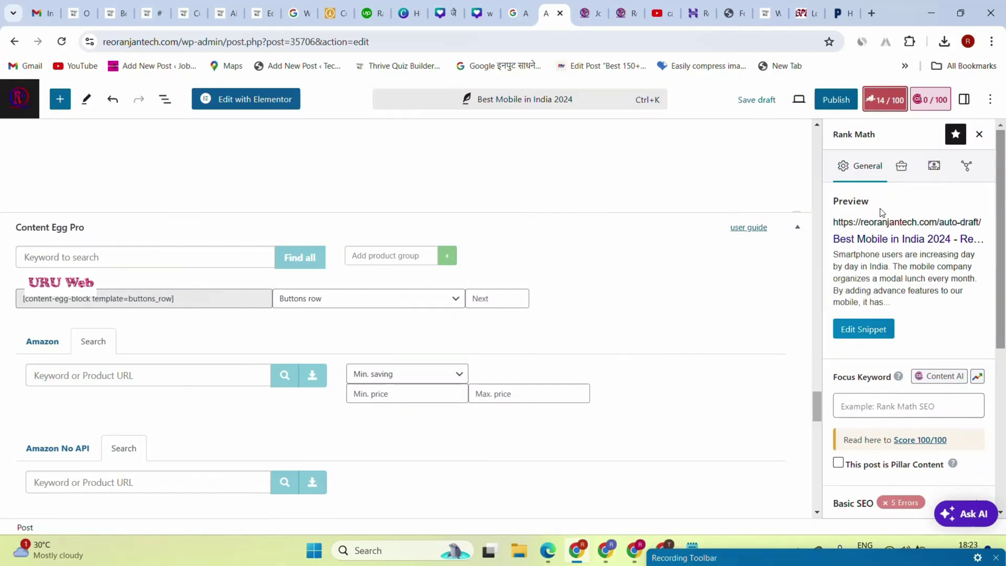
{"action": "left_click", "coordinate": [870, 333]}
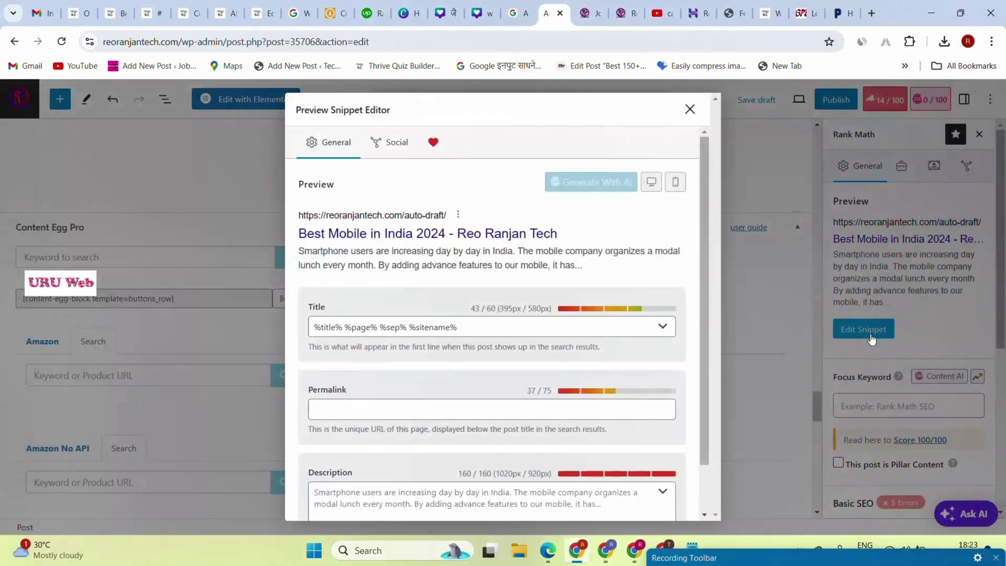
{"action": "triple_click", "coordinate": [474, 323]}
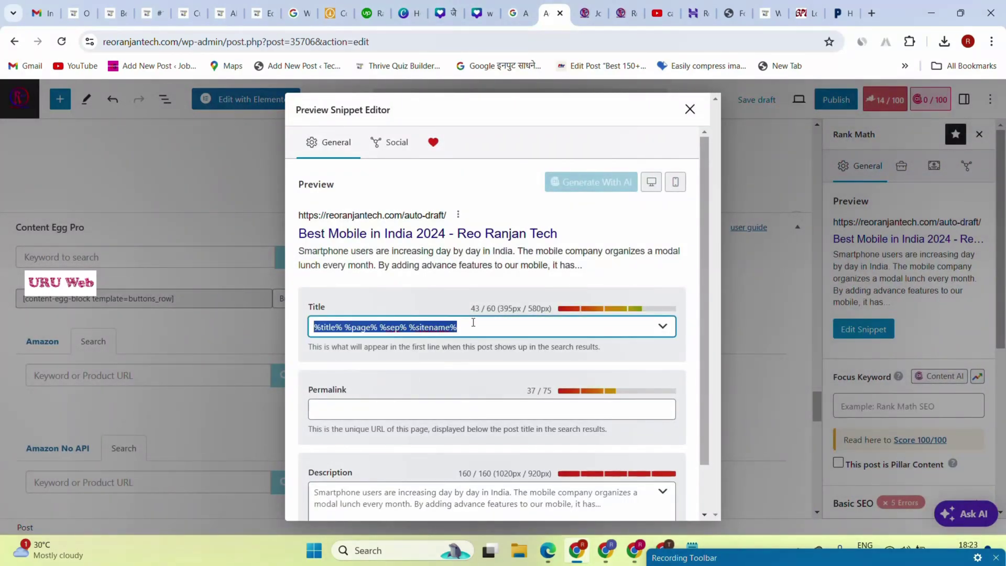
{"action": "key", "text": "ctrl+v"}
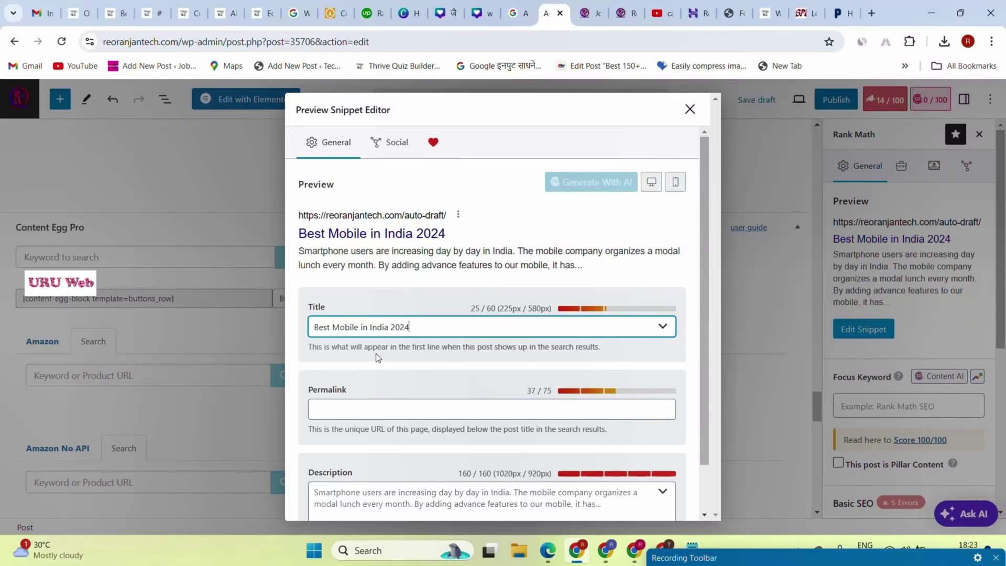
Step: Set the snippet's permalink to "best-mobile-in-india"
{"action": "left_click_drag", "start_coordinate": [388, 326], "coordinate": [311, 317]}
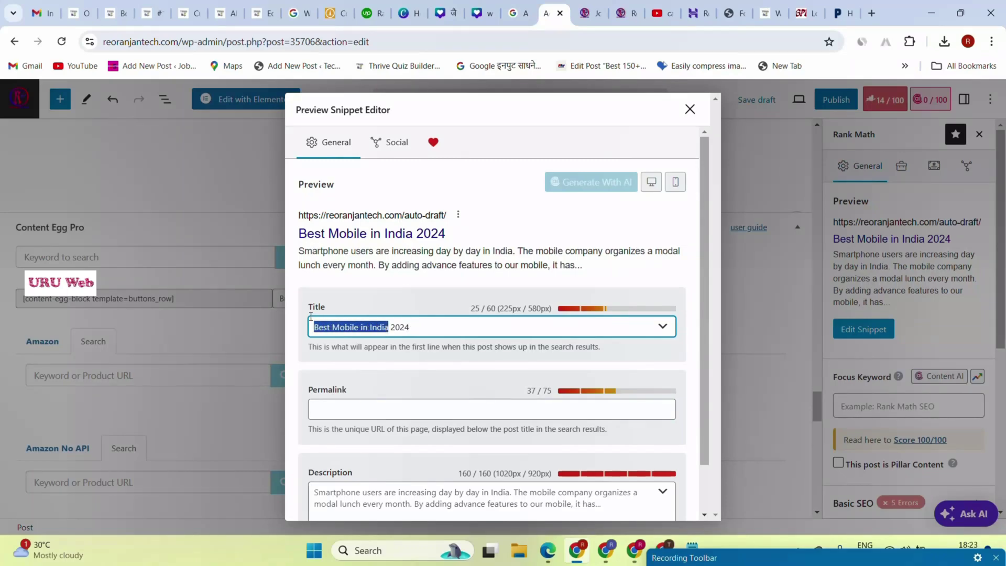
{"action": "left_click", "coordinate": [365, 415]}
{"action": "key", "text": "ctrl+v"}
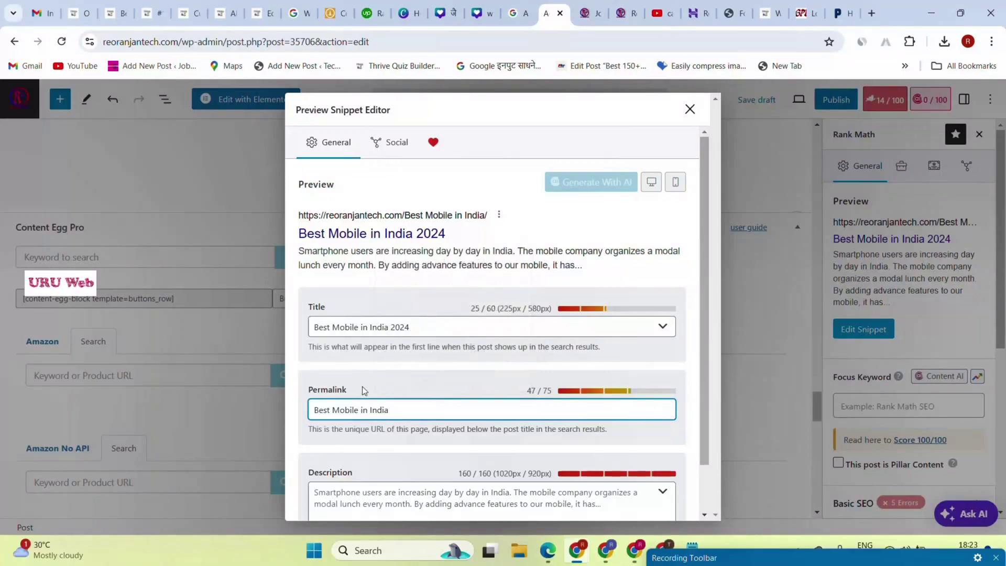
{"action": "left_click", "coordinate": [361, 380]}
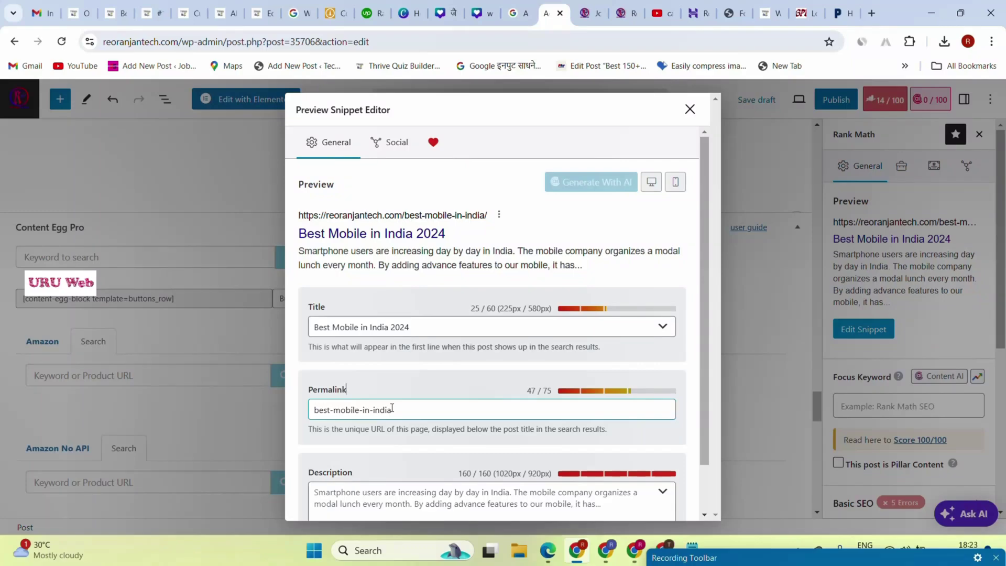
{"action": "left_click_drag", "start_coordinate": [391, 408], "coordinate": [311, 405]}
{"action": "scroll", "coordinate": [417, 418], "scroll_direction": "down", "scroll_amount": 1}
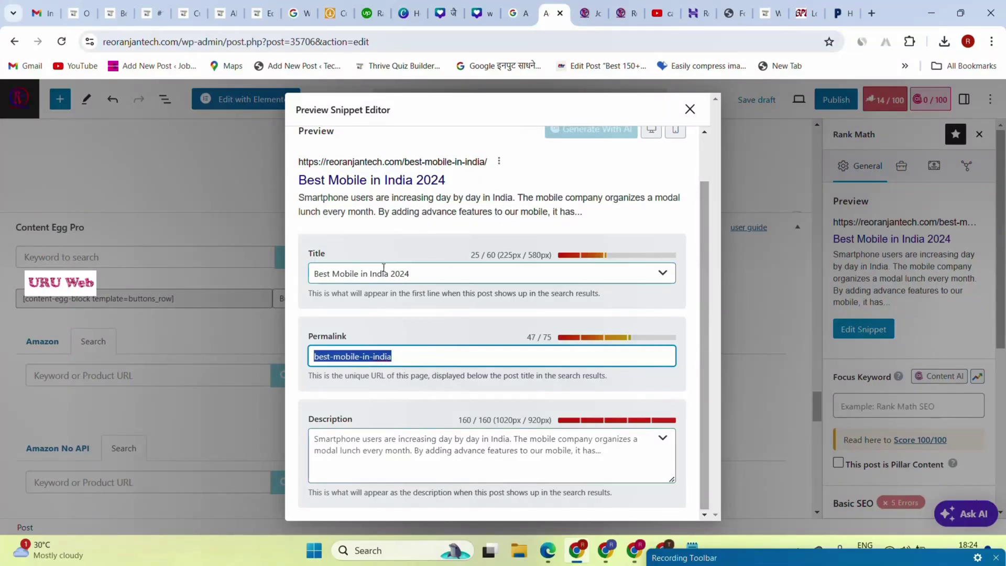
Step: Copy "Best Mobile in India" from the snippet title, close the snippet editor and add the phrase as the focus keyword
{"action": "left_click_drag", "start_coordinate": [390, 269], "coordinate": [312, 271]}
{"action": "key", "text": "ctrl+c"}
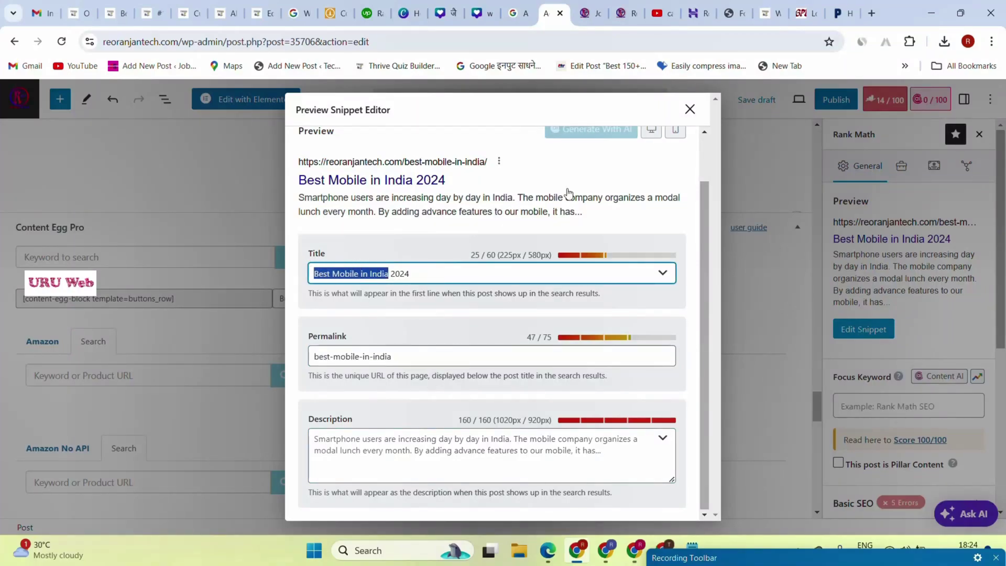
{"action": "left_click", "coordinate": [690, 109]}
{"action": "left_click", "coordinate": [848, 406]}
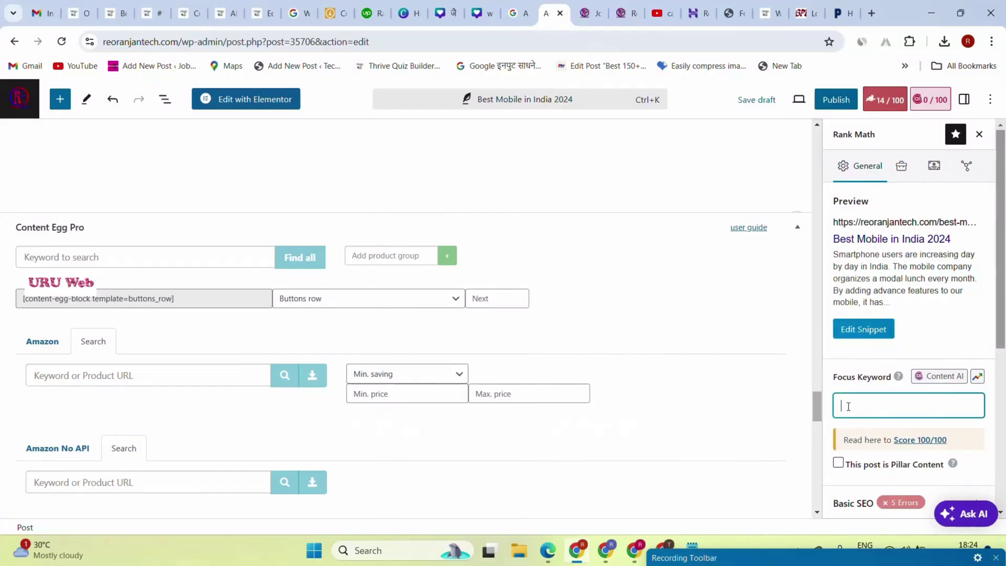
{"action": "key", "text": "ctrl+v"}
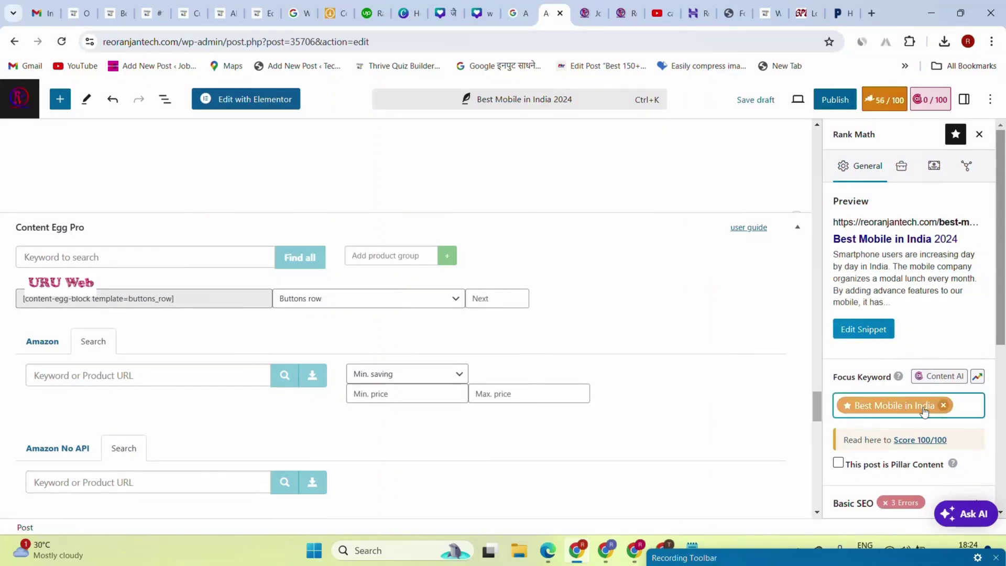
Step: Search Google for "best mobile in india" in a new tab and examine the first result's title and description
{"action": "left_click", "coordinate": [871, 13]}
{"action": "left_click_drag", "start_coordinate": [851, 6], "coordinate": [536, 5]}
{"action": "left_click", "coordinate": [526, 43]}
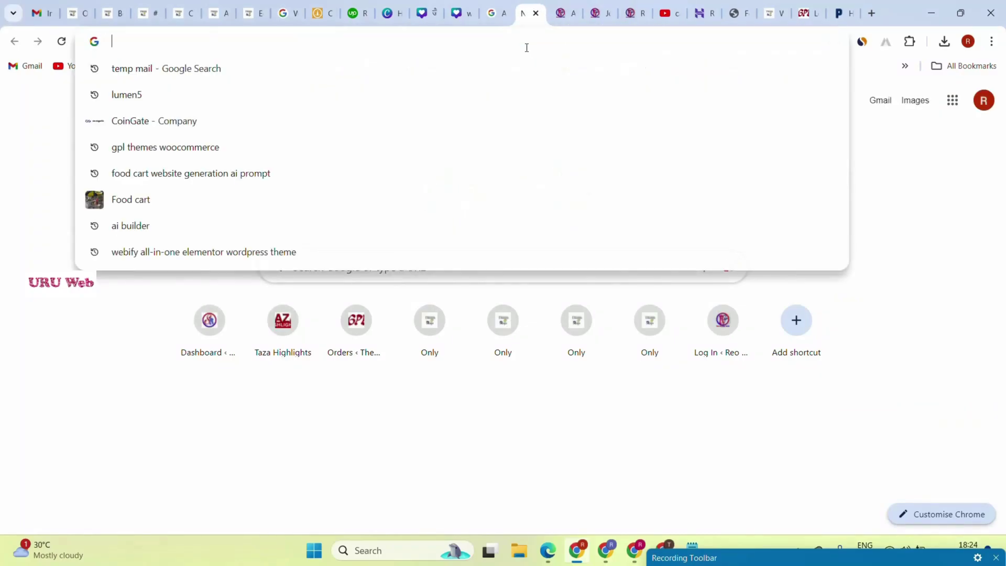
{"action": "key", "text": "ctrl+v"}
{"action": "key", "text": "Return"}
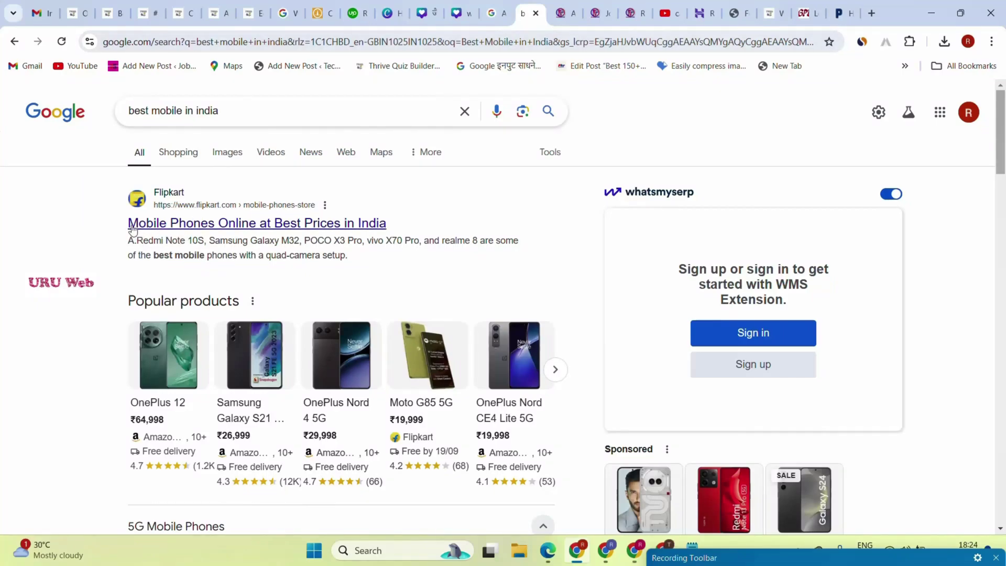
{"action": "left_click_drag", "start_coordinate": [123, 224], "coordinate": [407, 224]}
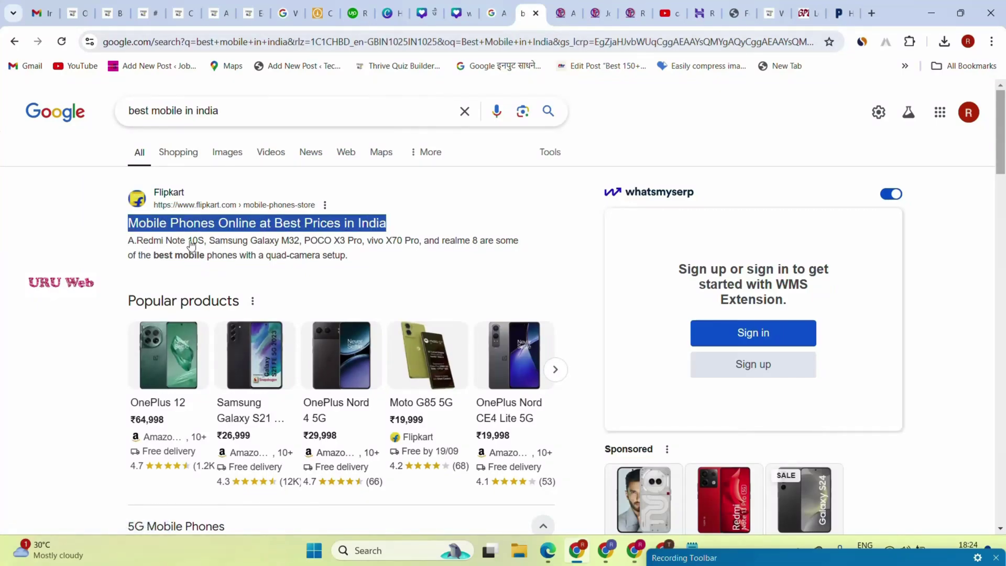
{"action": "left_click_drag", "start_coordinate": [123, 241], "coordinate": [381, 265]}
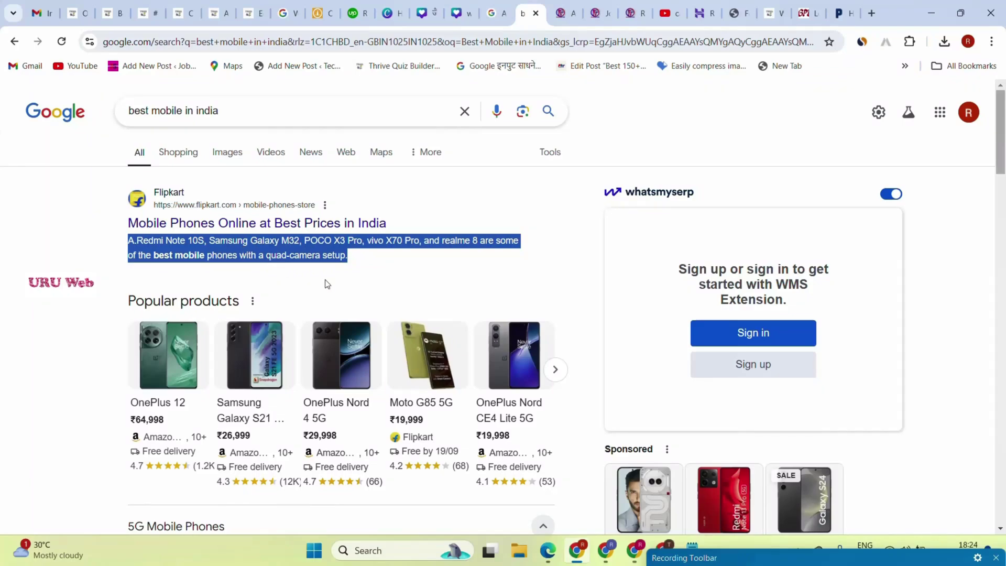
Step: Return to the WordPress post's snippet and write a meta description starting "Get the best mobile deal!", covering Best Mobile in India, expert reviews and exclusive offers
{"action": "left_click", "coordinate": [492, 13]}
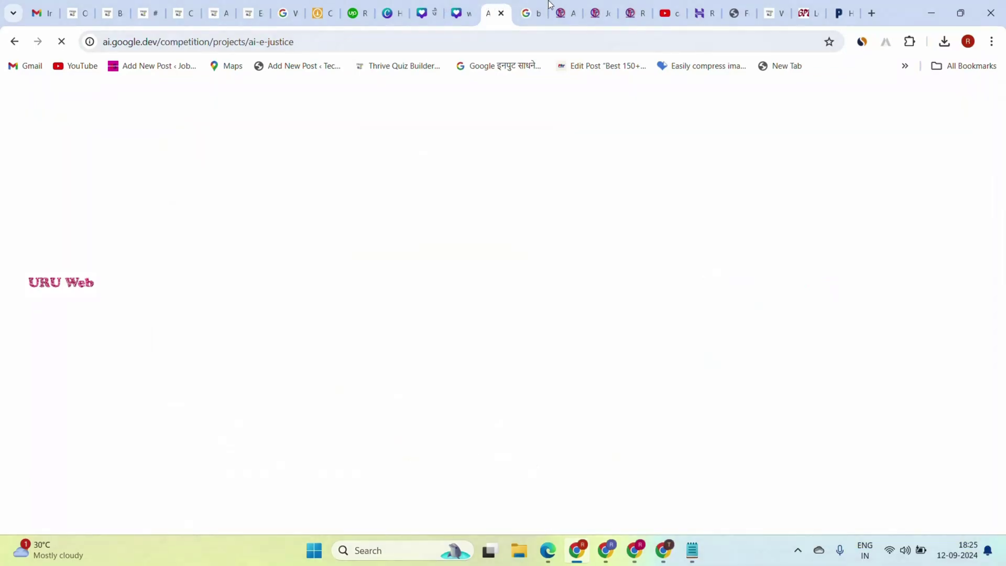
{"action": "left_click", "coordinate": [564, 8]}
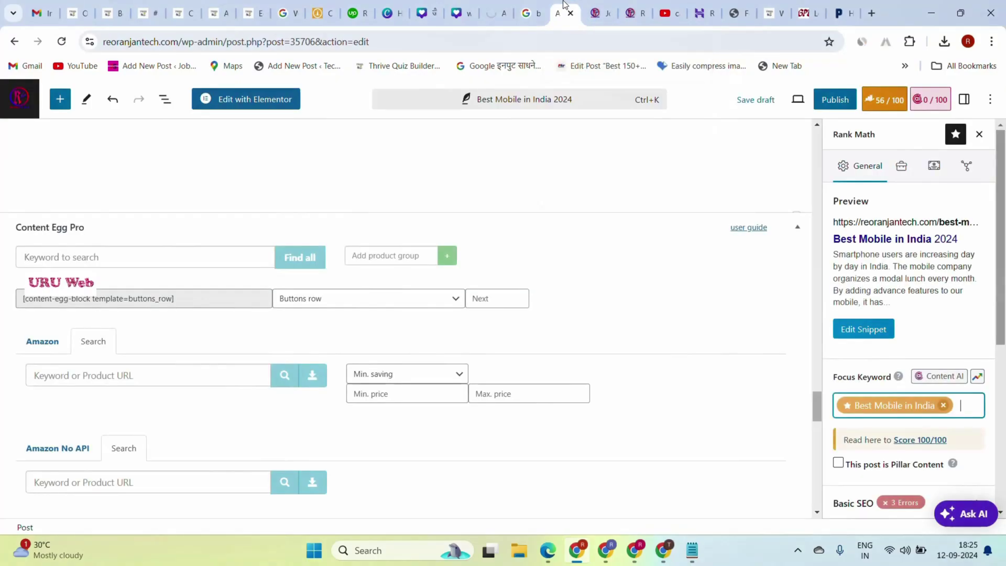
{"action": "left_click", "coordinate": [857, 335]}
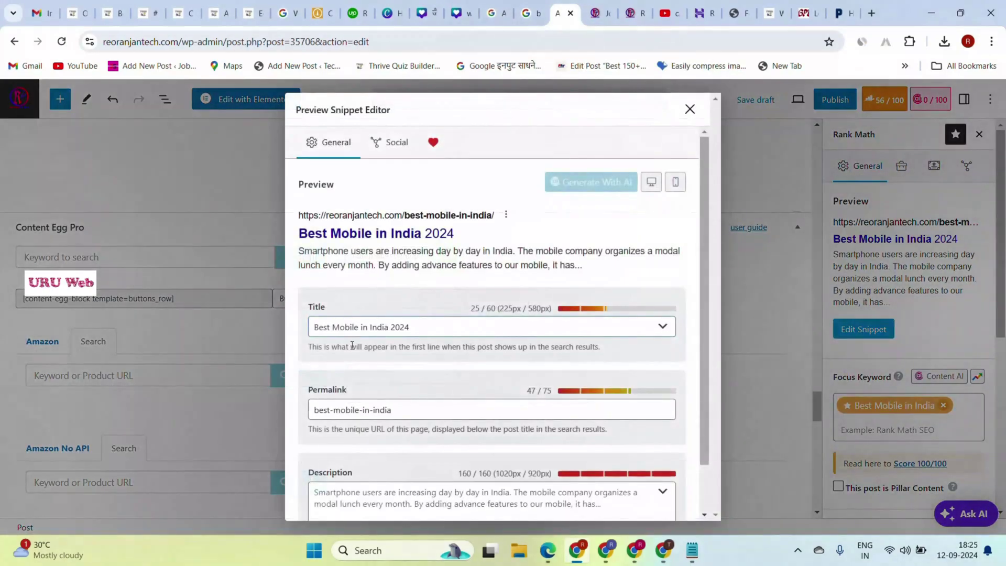
{"action": "left_click", "coordinate": [353, 455]}
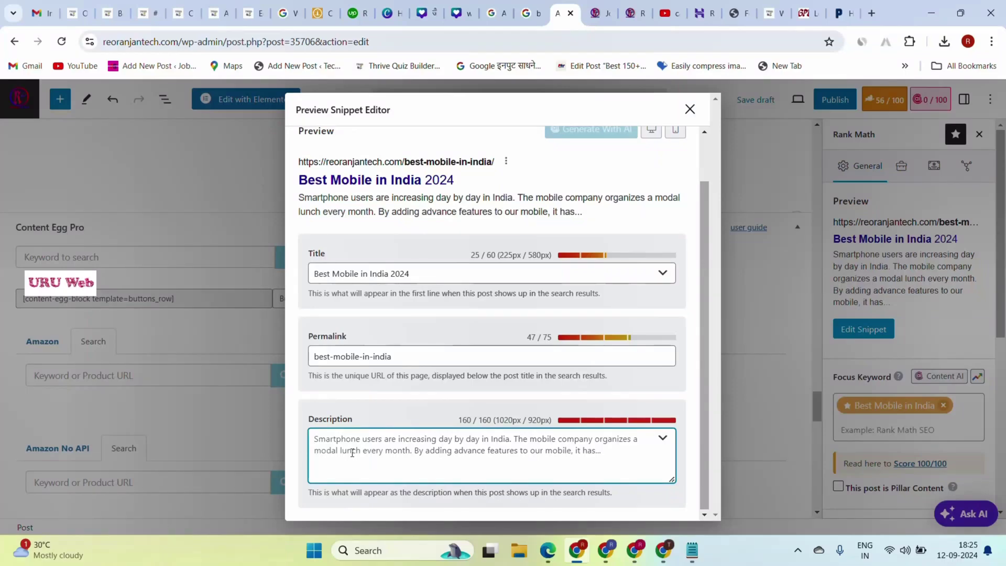
{"action": "type", "text": "Get the best mobile deal! Explore our collection of Best Mobile in India, with expert reviews and comparisons. Find your ideal phone today and enjoy exclusive offers!"}
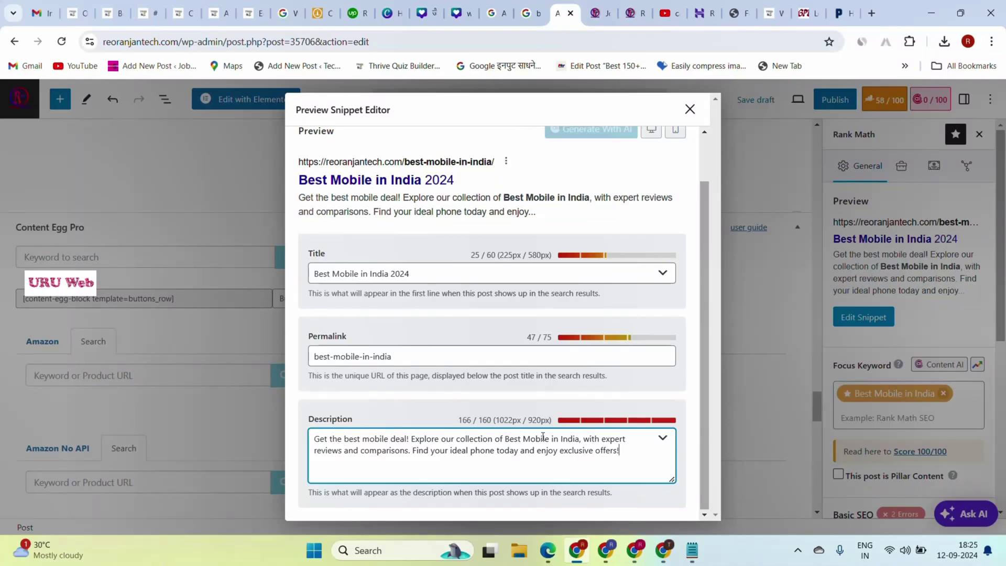
Step: Shorten the meta description by replacing "best" with "top" before "mobile deal" and removing "ideal", then close the snippet editor
{"action": "double_click", "coordinate": [346, 438]}
{"action": "type", "text": "top"}
{"action": "double_click", "coordinate": [463, 450]}
{"action": "key", "text": "BackSpace"}
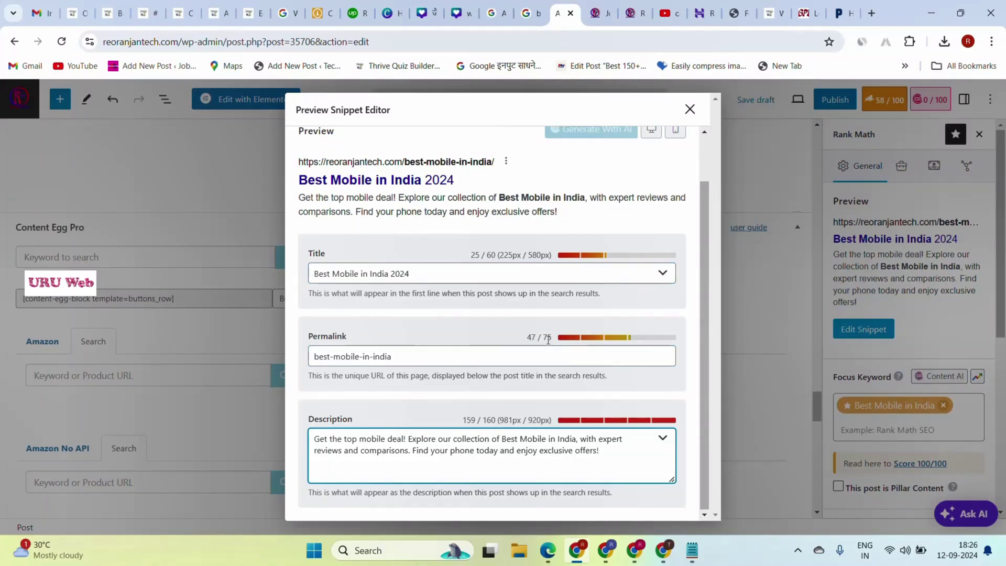
{"action": "left_click", "coordinate": [439, 354]}
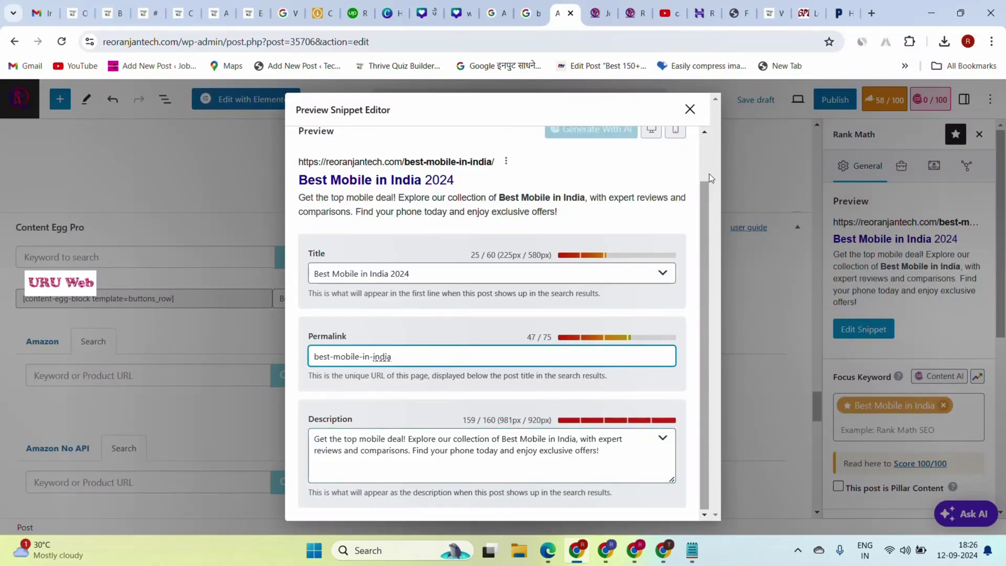
{"action": "scroll", "coordinate": [709, 174], "scroll_direction": "up", "scroll_amount": 2}
{"action": "left_click", "coordinate": [677, 129]}
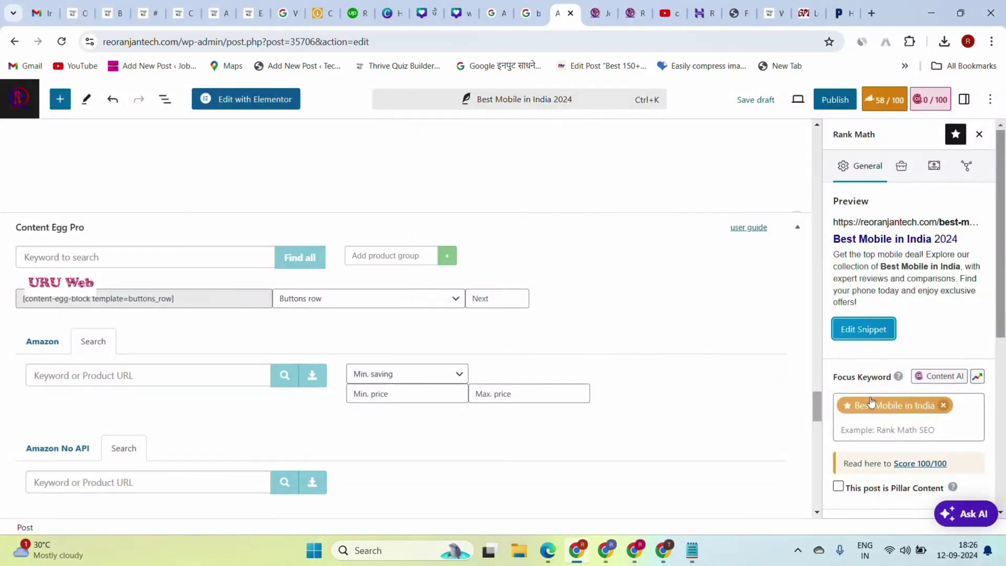
Step: Review the Basic SEO checks, insert "Best Mobile in India" at the start of the introduction and remove the line break before "But, choosing"
{"action": "left_click", "coordinate": [880, 427]}
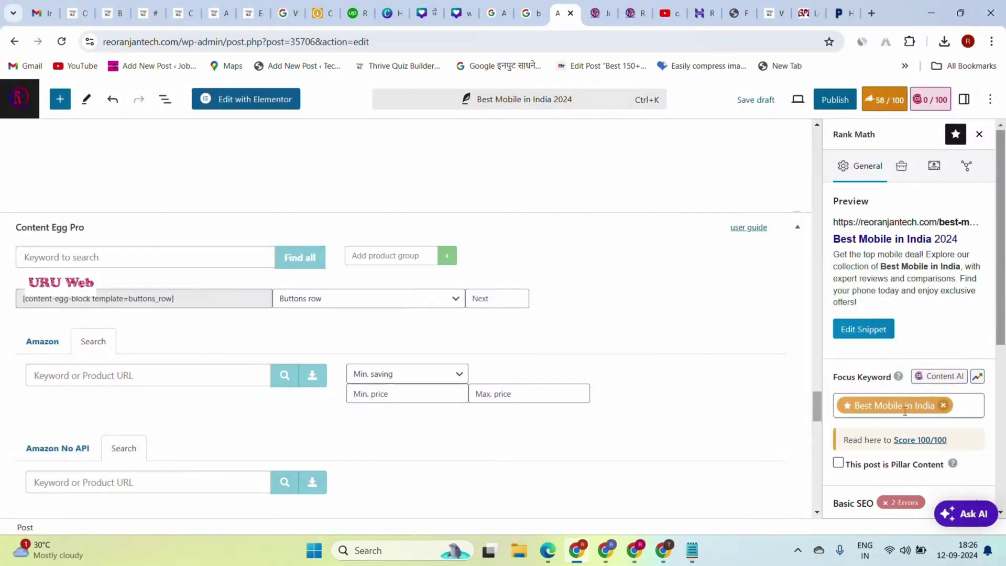
{"action": "scroll", "coordinate": [571, 362], "scroll_direction": "up", "scroll_amount": 5}
{"action": "scroll", "coordinate": [919, 367], "scroll_direction": "down", "scroll_amount": 5}
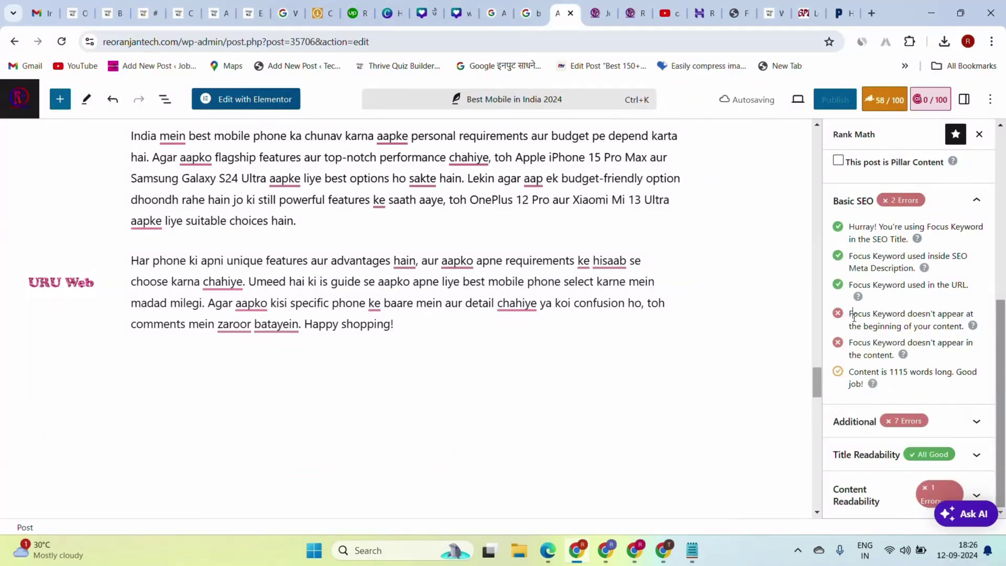
{"action": "left_click_drag", "start_coordinate": [853, 316], "coordinate": [917, 330]}
{"action": "scroll", "coordinate": [499, 284], "scroll_direction": "up", "scroll_amount": 20}
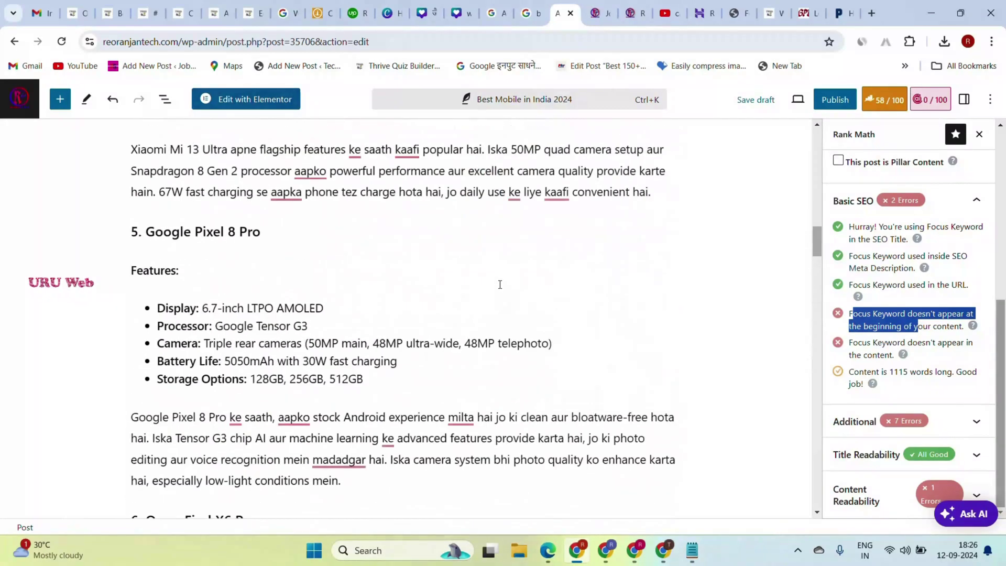
{"action": "scroll", "coordinate": [500, 284], "scroll_direction": "up", "scroll_amount": 2}
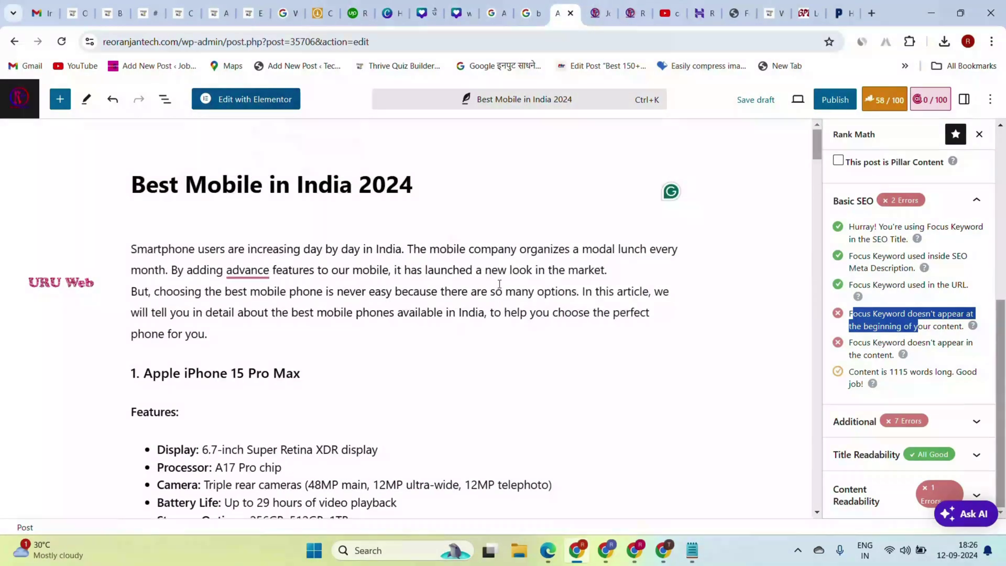
{"action": "left_click", "coordinate": [235, 232]}
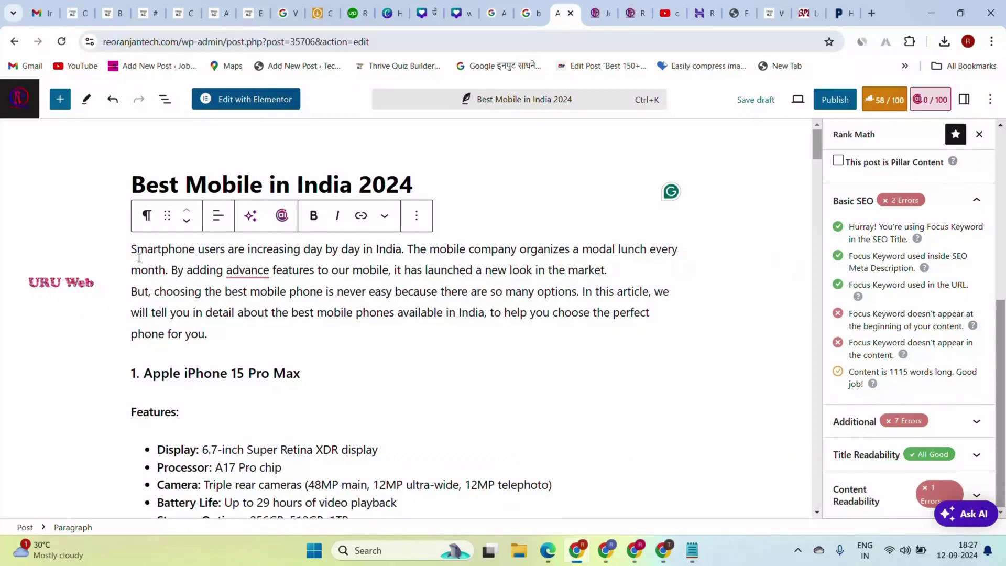
{"action": "type", "text": "Best Mobile in India"}
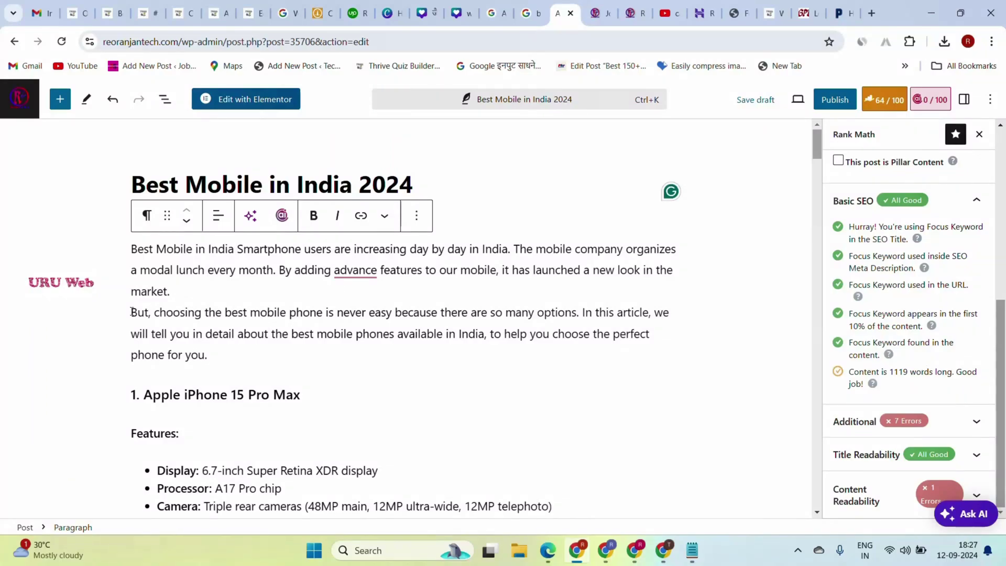
{"action": "key", "text": "BackSpace"}
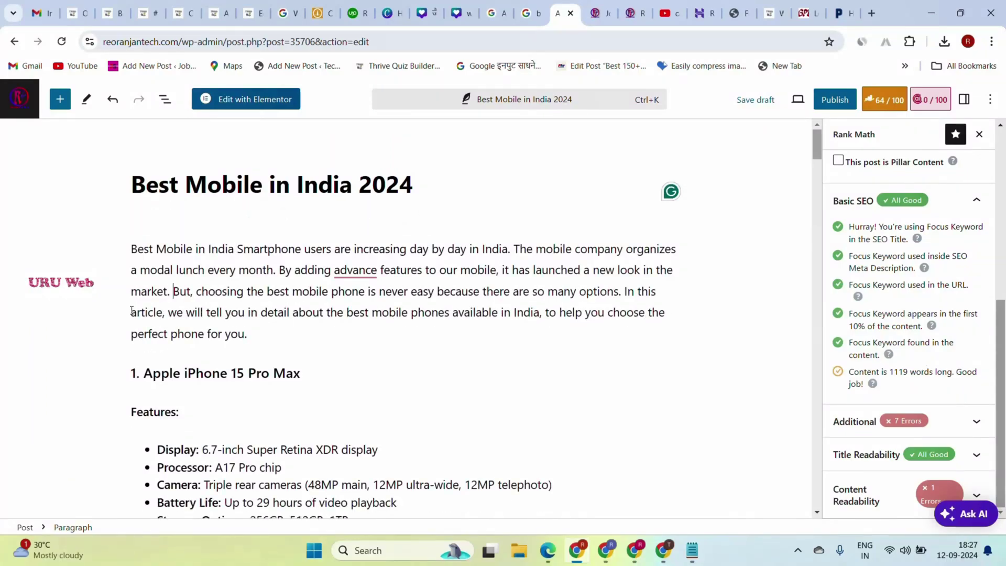
Step: Copy the keyword phrase "Best Mobile in India" at the start of the introduction and make it bold
{"action": "left_click_drag", "start_coordinate": [131, 250], "coordinate": [238, 250]}
{"action": "key", "text": "ctrl+c"}
{"action": "key", "text": "ctrl+b"}
{"action": "left_click", "coordinate": [289, 326]}
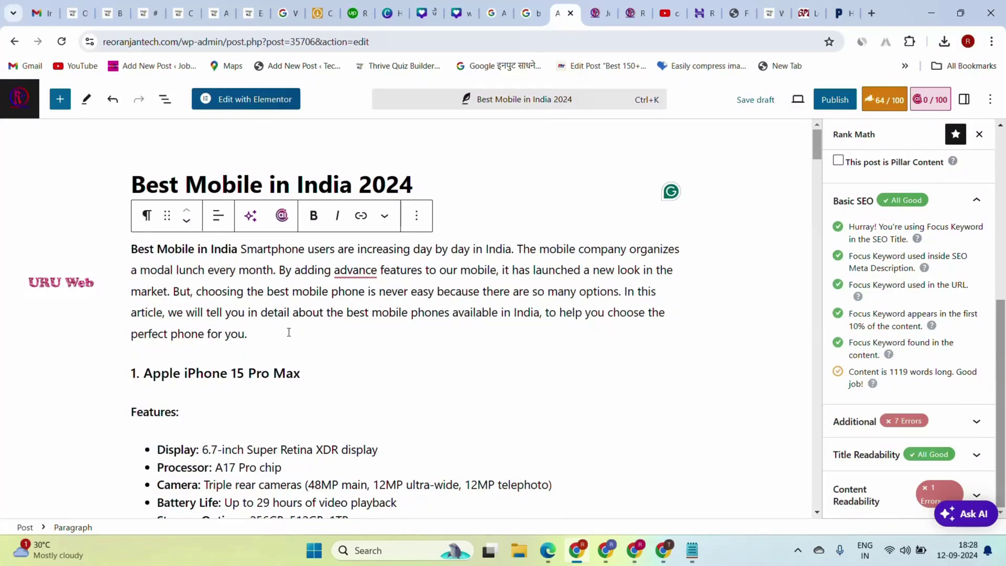
Step: Open the Additional SEO checks and add a paragraph reading "Best Mobile in India" directly after the introduction
{"action": "left_click", "coordinate": [943, 422]}
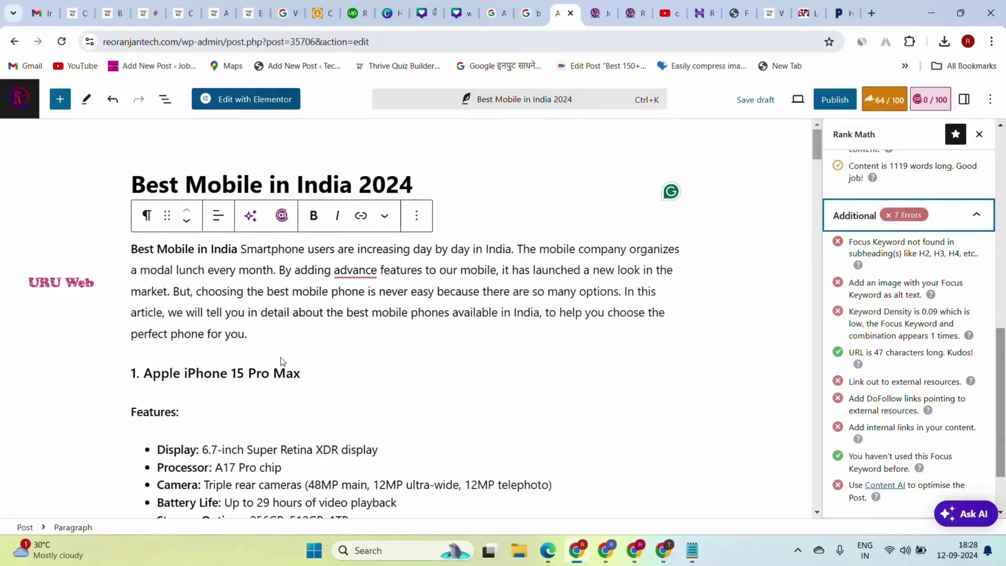
{"action": "triple_click", "coordinate": [256, 373]}
{"action": "left_click", "coordinate": [244, 345]}
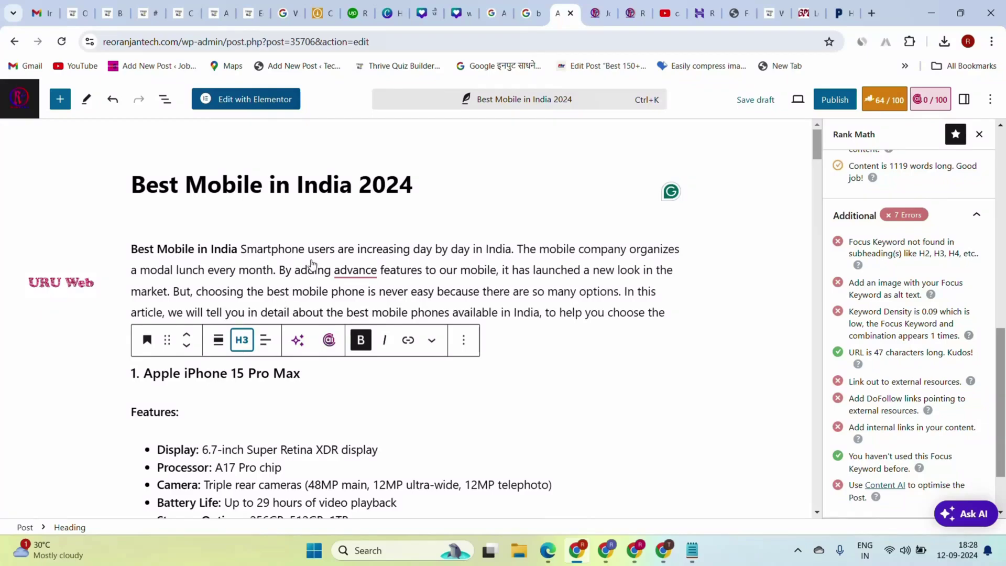
{"action": "left_click", "coordinate": [325, 180]}
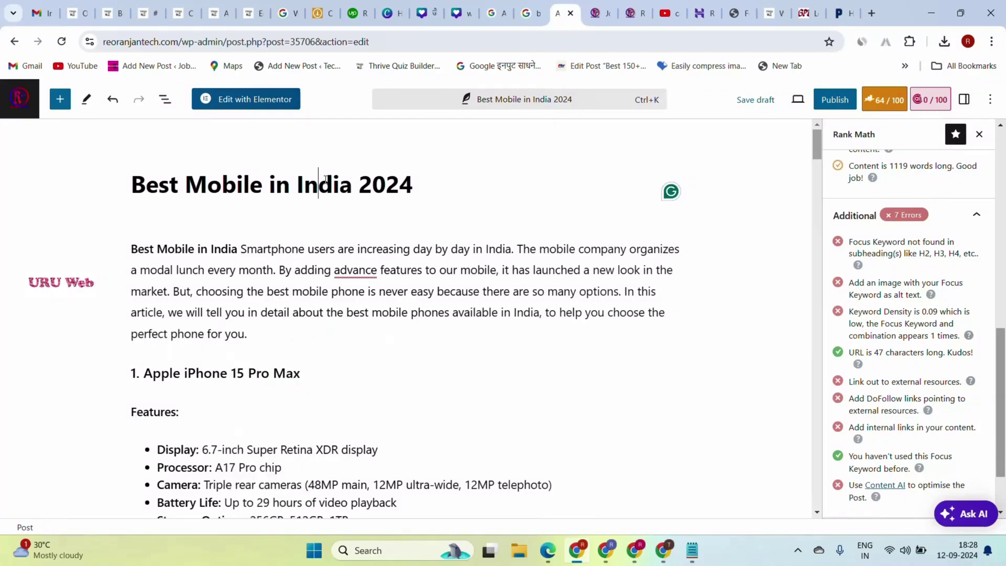
{"action": "left_click", "coordinate": [268, 329]}
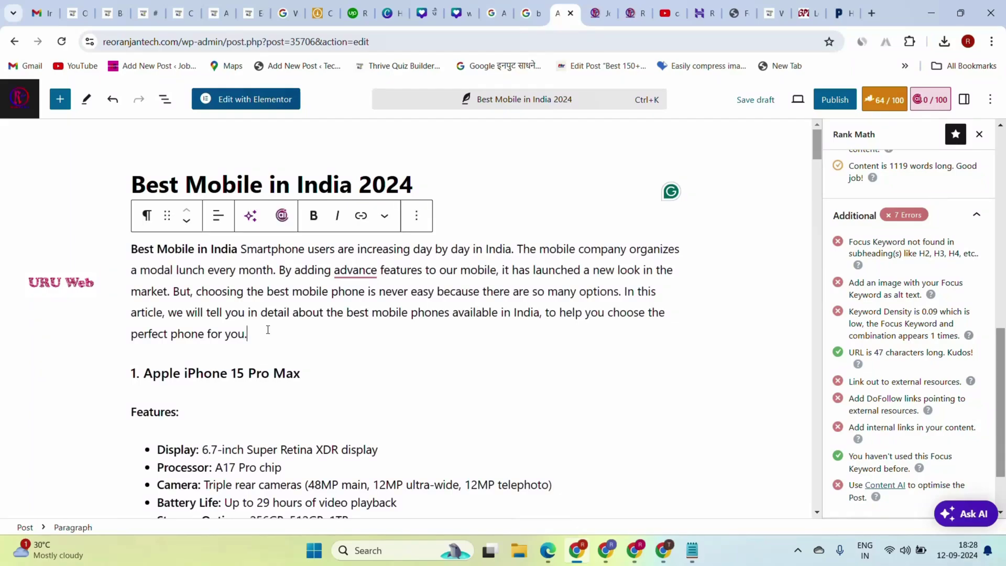
{"action": "key", "text": "Return"}
{"action": "key", "text": "ctrl+v"}
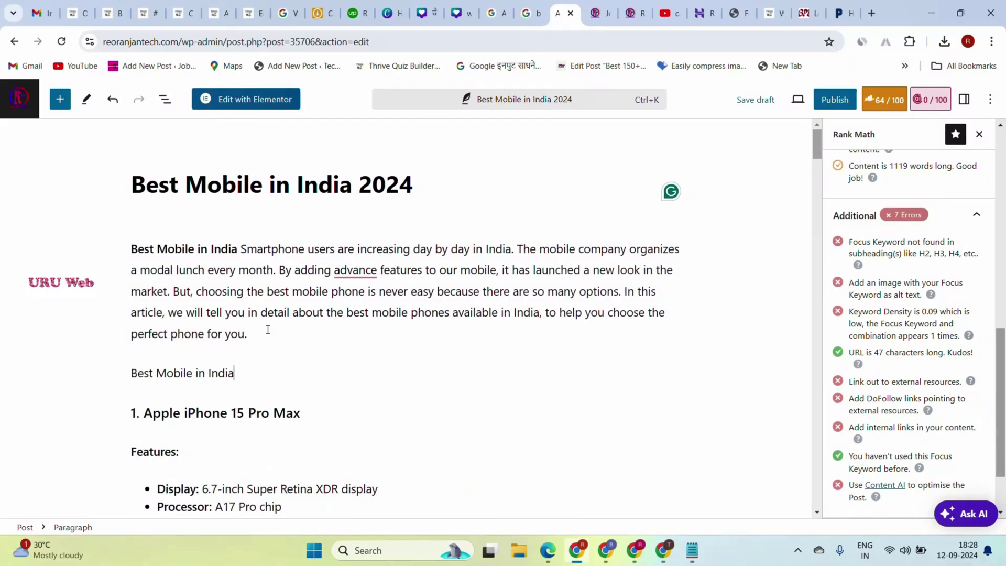
Step: Convert the new "Best Mobile in India" paragraph into an H2 heading
{"action": "left_click", "coordinate": [187, 373]}
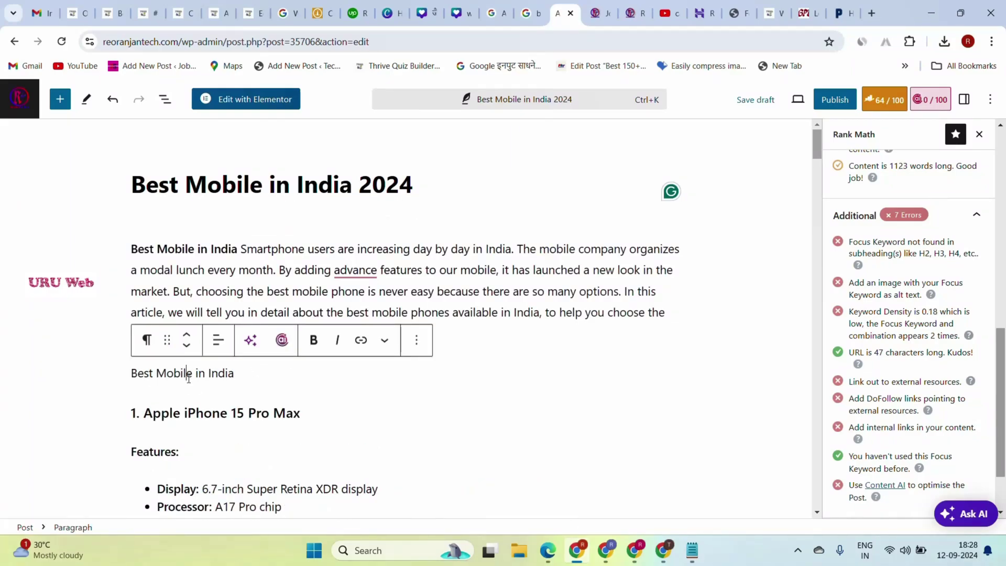
{"action": "left_click", "coordinate": [147, 339]}
{"action": "left_click", "coordinate": [192, 124]}
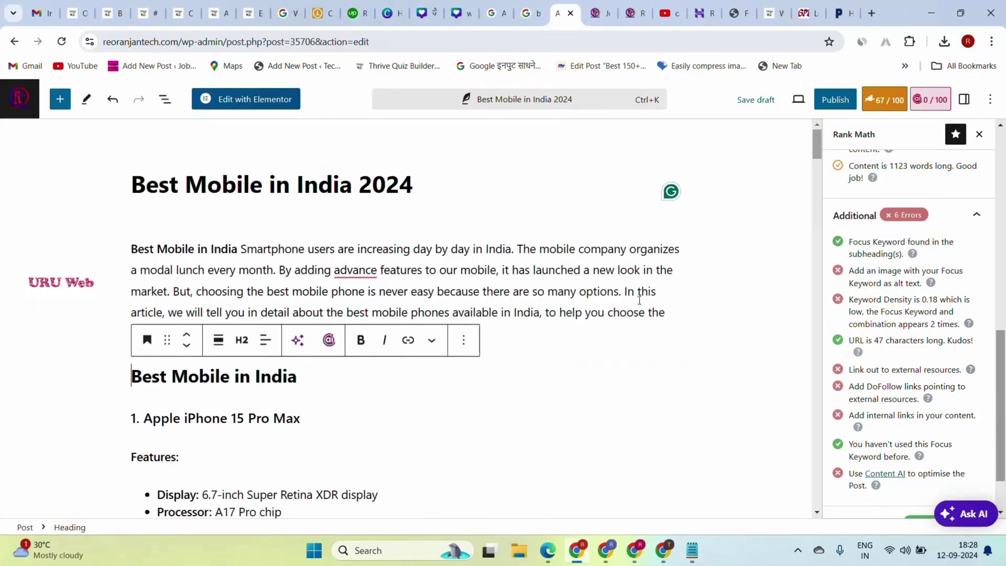
Step: Insert a table with 2 columns and 5 rows under "Features:" in the Apple iPhone 15 Pro Max section
{"action": "scroll", "coordinate": [411, 390], "scroll_direction": "down", "scroll_amount": 5}
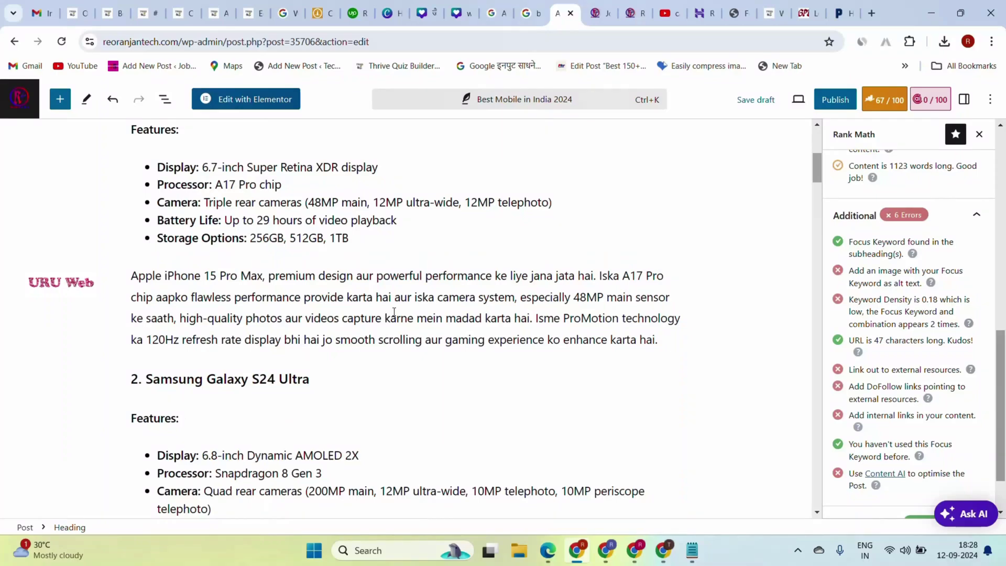
{"action": "scroll", "coordinate": [294, 322], "scroll_direction": "up", "scroll_amount": 2}
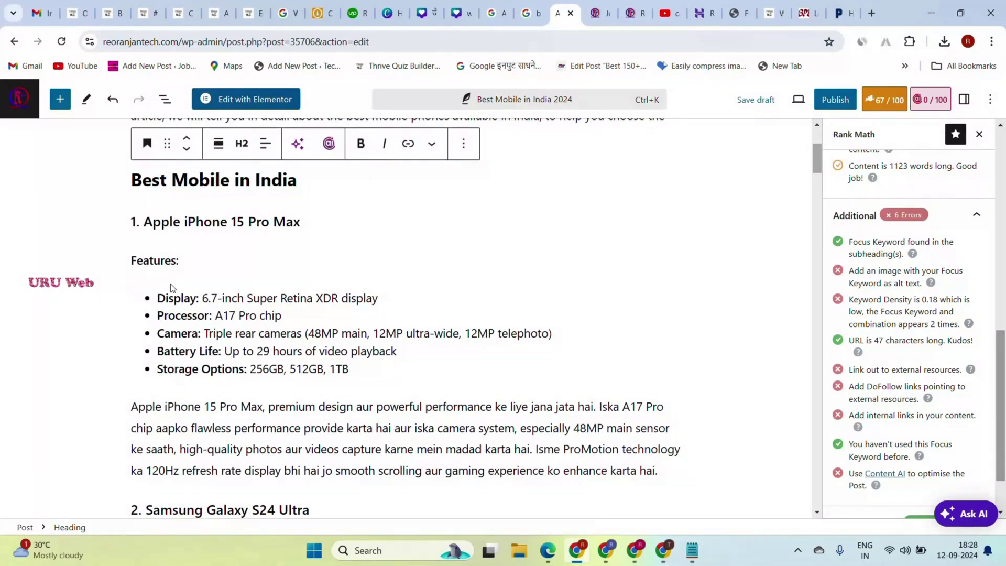
{"action": "left_click", "coordinate": [216, 265]}
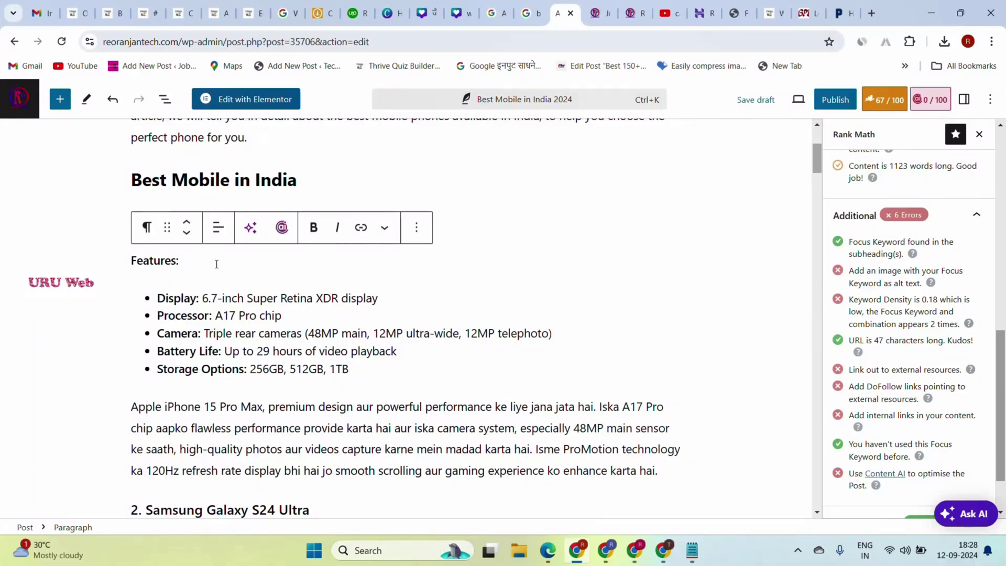
{"action": "key", "text": "Return"}
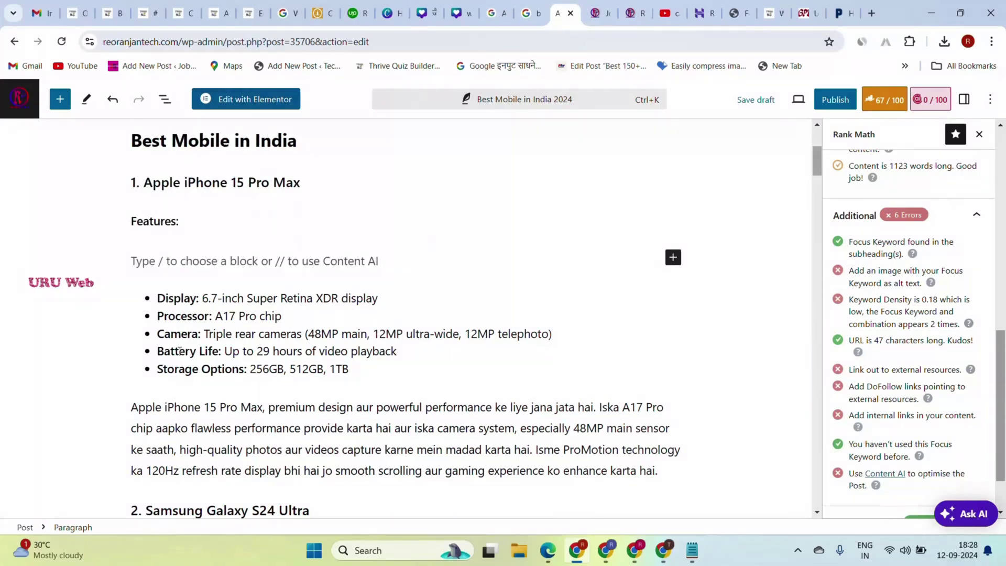
{"action": "left_click", "coordinate": [672, 257]}
{"action": "type", "text": "t"}
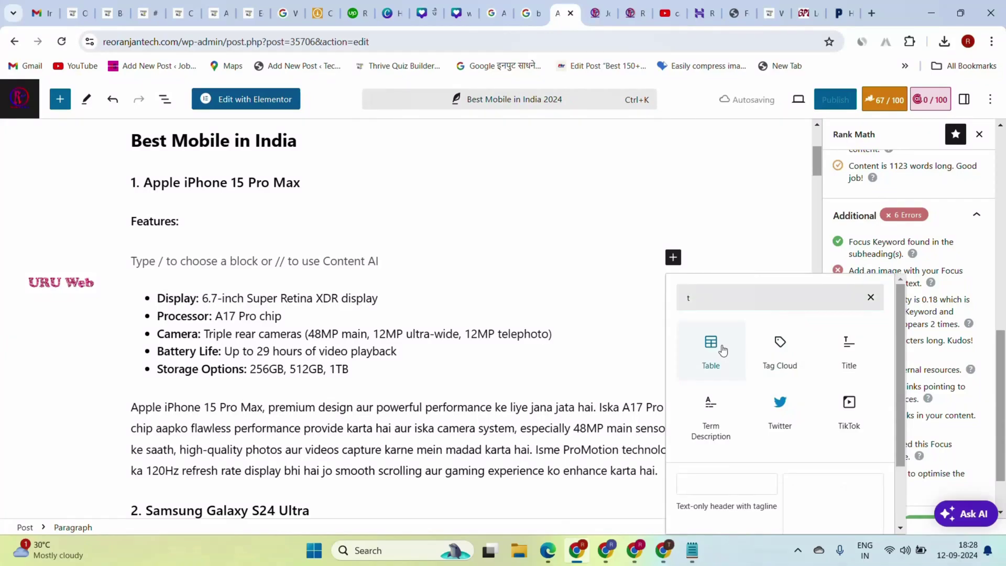
{"action": "left_click", "coordinate": [710, 346]}
{"action": "double_click", "coordinate": [251, 350]}
{"action": "type", "text": "5"}
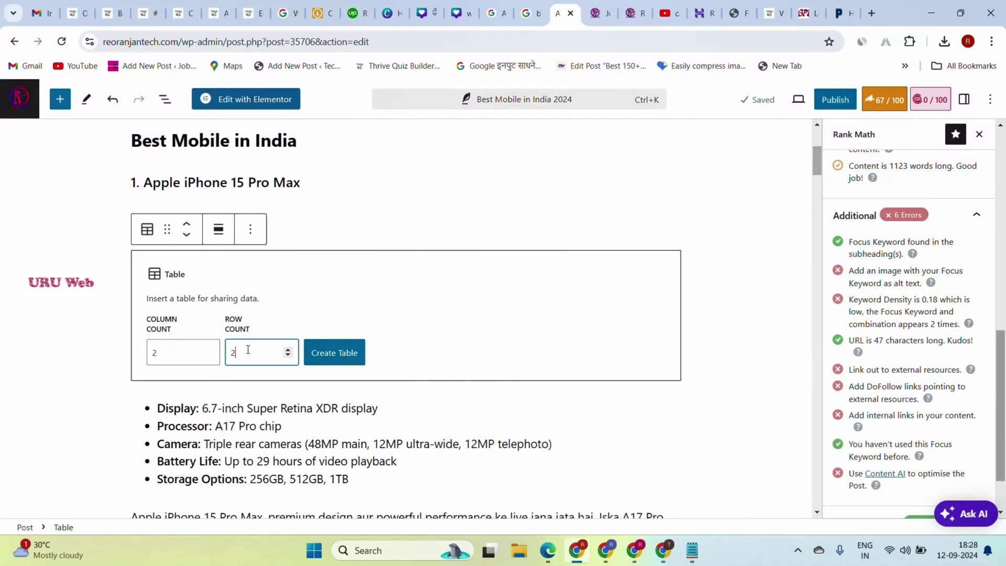
{"action": "left_click", "coordinate": [338, 359]}
{"action": "scroll", "coordinate": [196, 450], "scroll_direction": "down", "scroll_amount": 1}
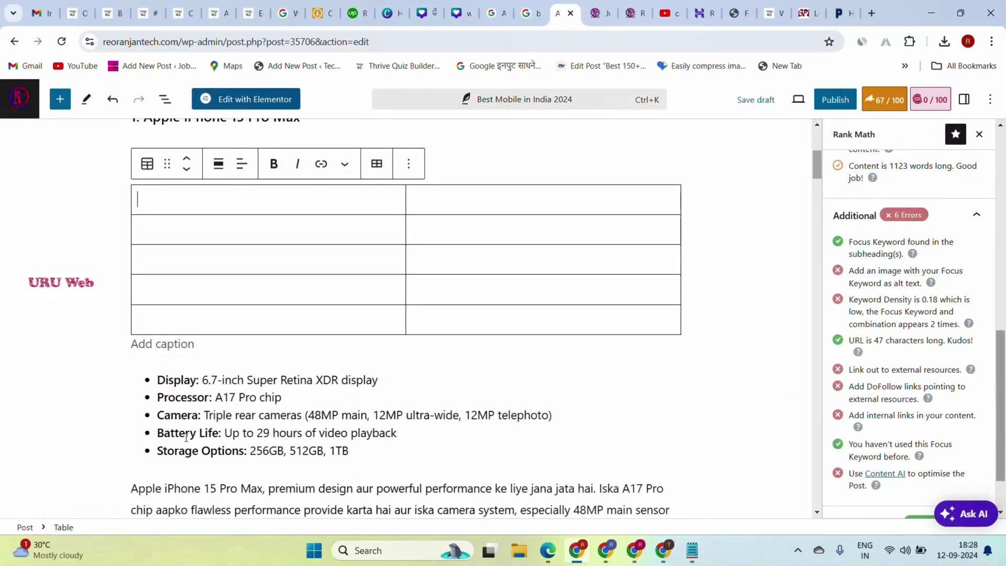
Step: Move the "Display:" label and its value "6.7-inch Super Retina XDR display" from the bullet list into the two cells of the table's first row
{"action": "left_click_drag", "start_coordinate": [158, 380], "coordinate": [384, 383]}
{"action": "key", "text": "ctrl+c"}
{"action": "left_click", "coordinate": [213, 204]}
{"action": "key", "text": "ctrl+v"}
{"action": "key", "text": "ctrl+x"}
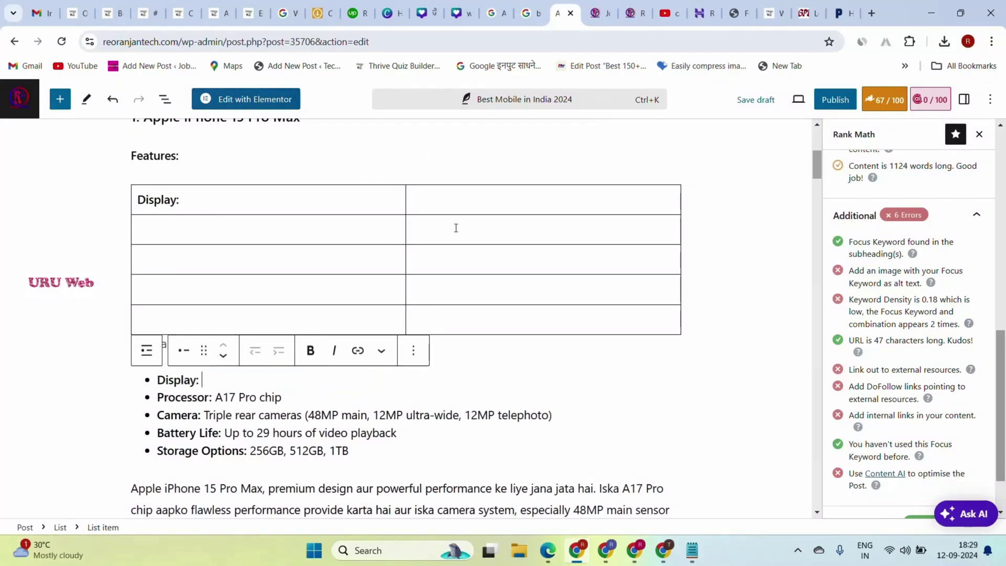
{"action": "left_click", "coordinate": [459, 196]}
{"action": "key", "text": "ctrl+v"}
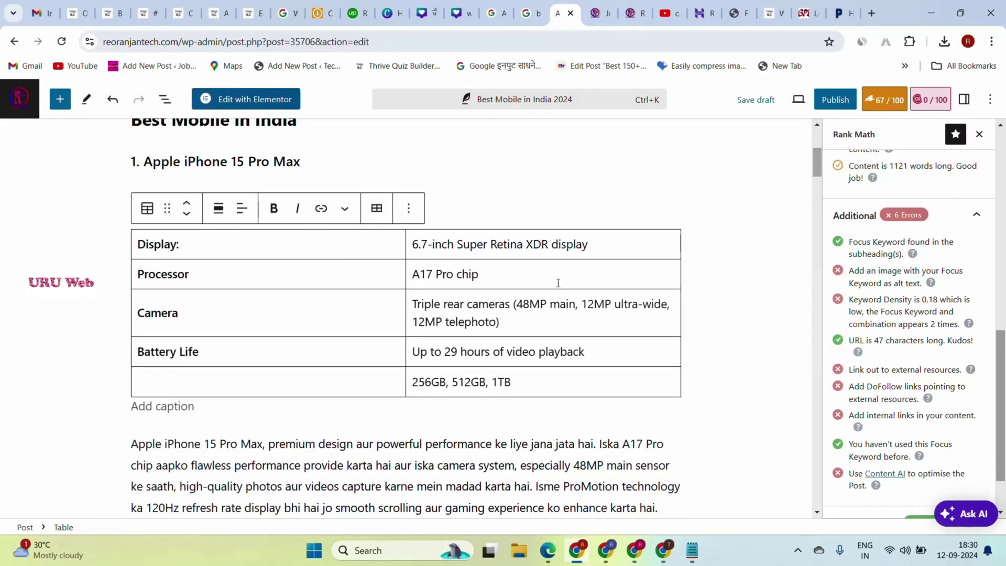
Step: Review the Additional SEO errors and copy the text of the "Best Mobile in India" heading
{"action": "scroll", "coordinate": [849, 330], "scroll_direction": "up", "scroll_amount": 3}
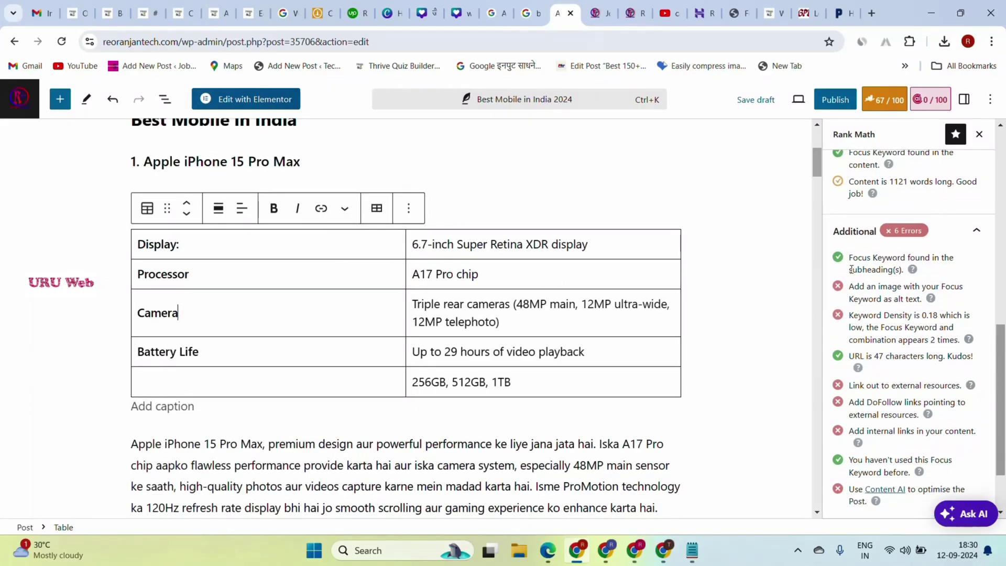
{"action": "scroll", "coordinate": [868, 346], "scroll_direction": "down", "scroll_amount": 2}
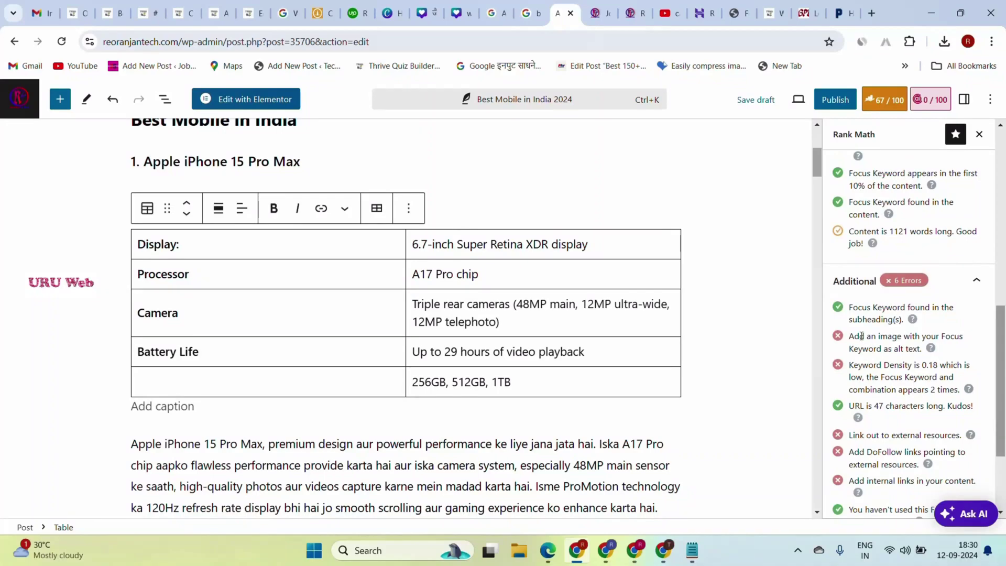
{"action": "scroll", "coordinate": [346, 239], "scroll_direction": "up", "scroll_amount": 5}
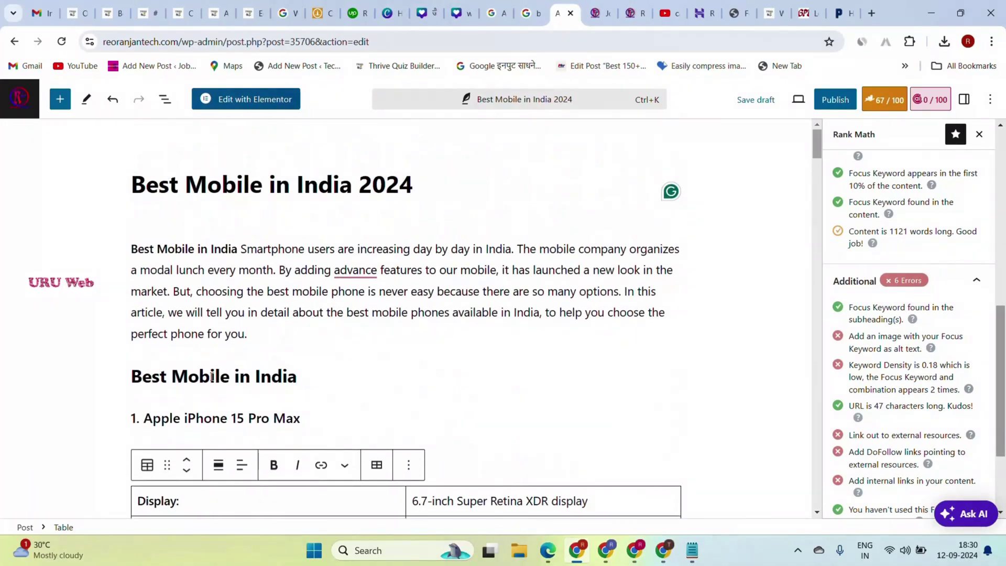
{"action": "triple_click", "coordinate": [212, 378]}
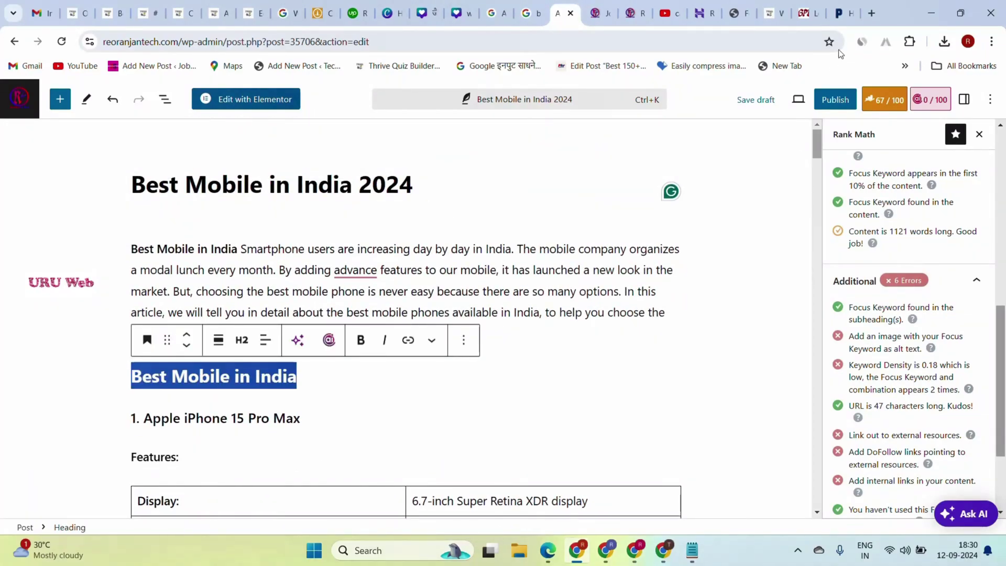
Step: Search Google for freepik in a new browser tab and open the Freepik website
{"action": "key", "text": "ctrl+t"}
{"action": "left_click", "coordinate": [735, 51]}
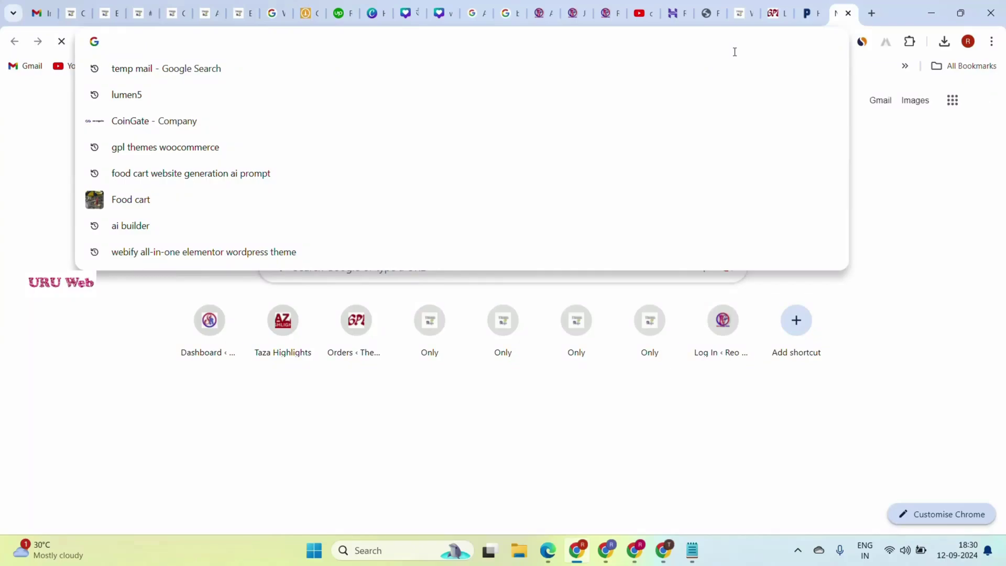
{"action": "type", "text": "free"}
{"action": "key", "text": "Return"}
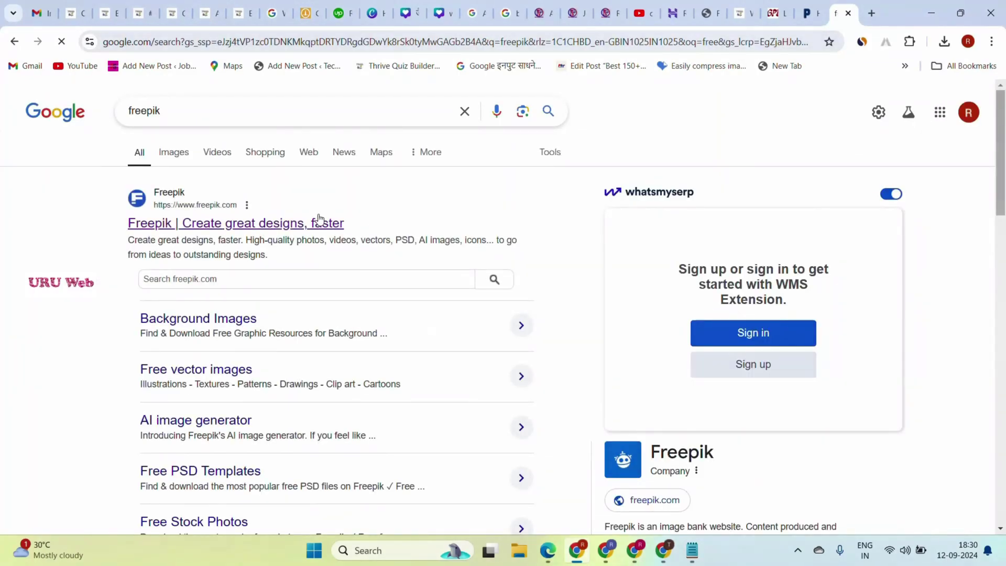
{"action": "left_click", "coordinate": [307, 225]}
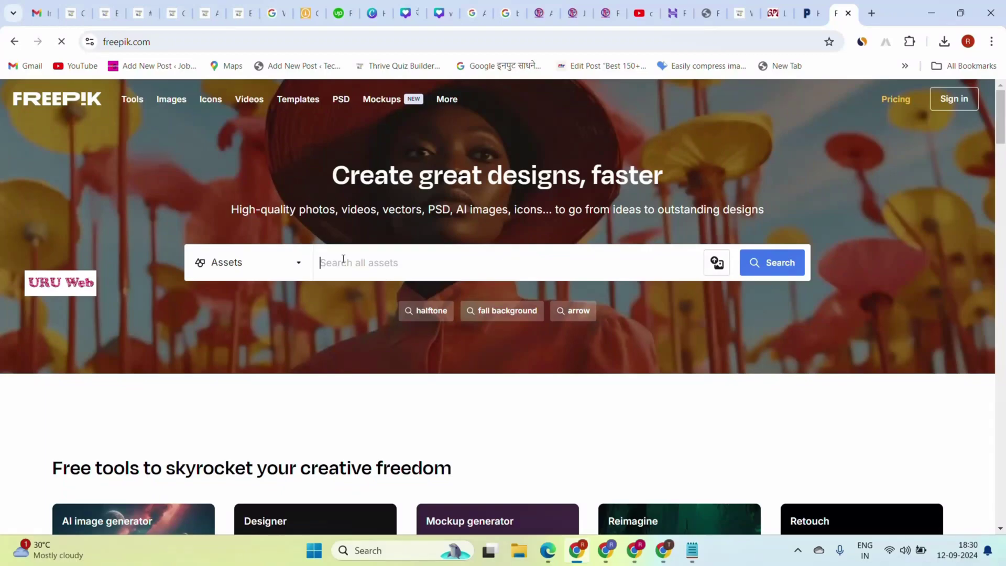
Step: Set the Freepik search to Collections and Photos and search for "Best Mobile in India"
{"action": "left_click", "coordinate": [277, 265]}
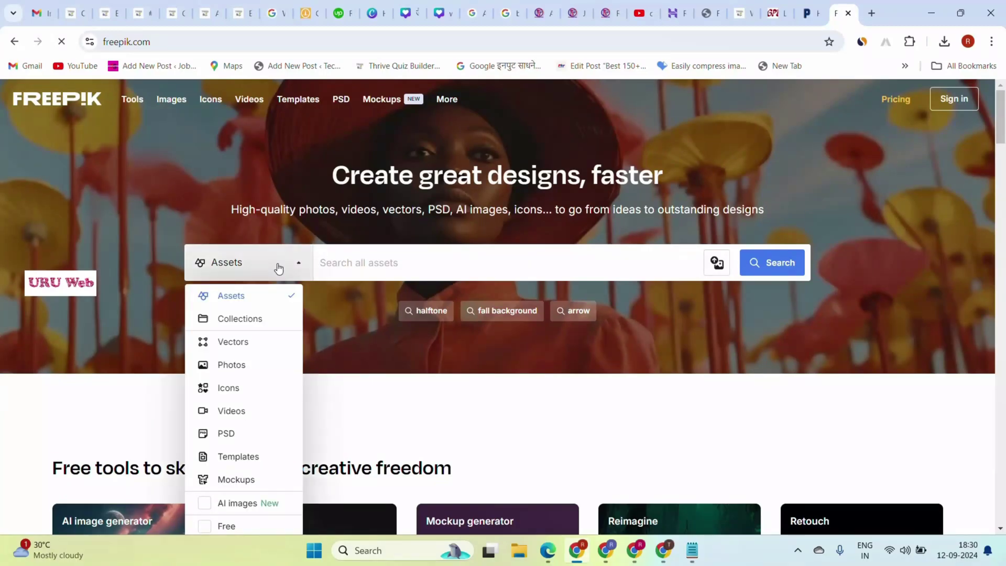
{"action": "left_click", "coordinate": [253, 321]}
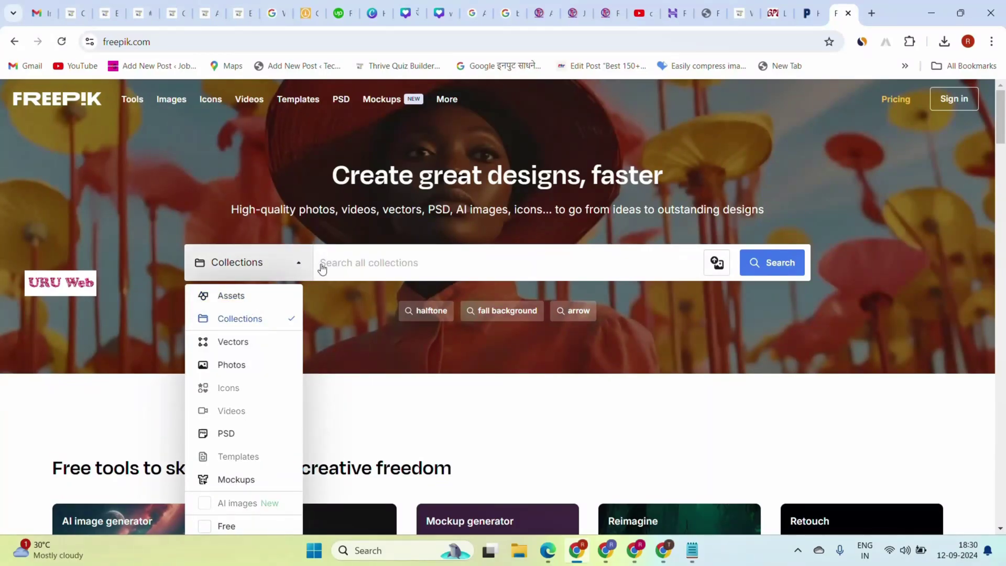
{"action": "left_click", "coordinate": [244, 362]}
{"action": "left_click", "coordinate": [396, 269]}
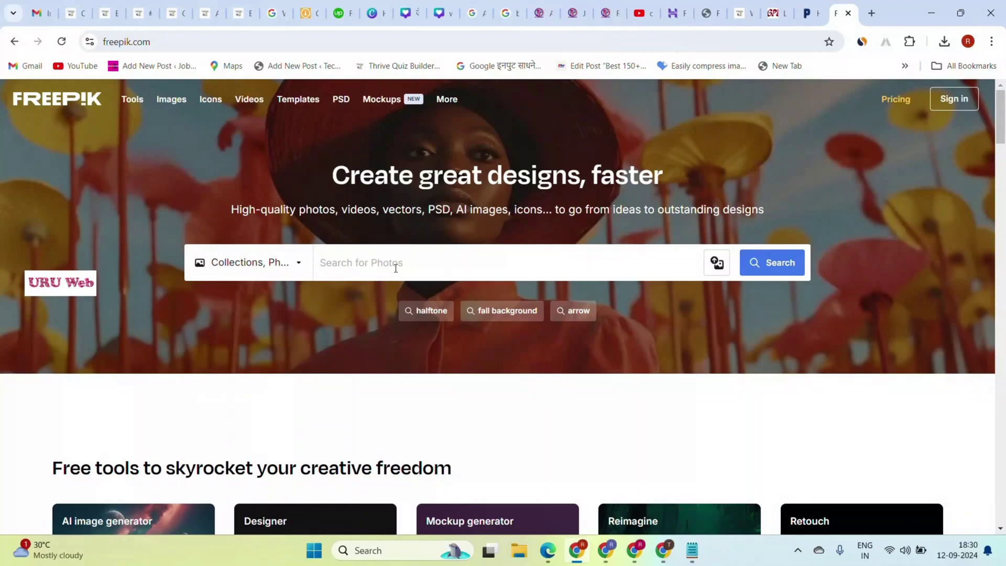
{"action": "type", "text": "Best Mobile in India"}
{"action": "left_click", "coordinate": [766, 262]}
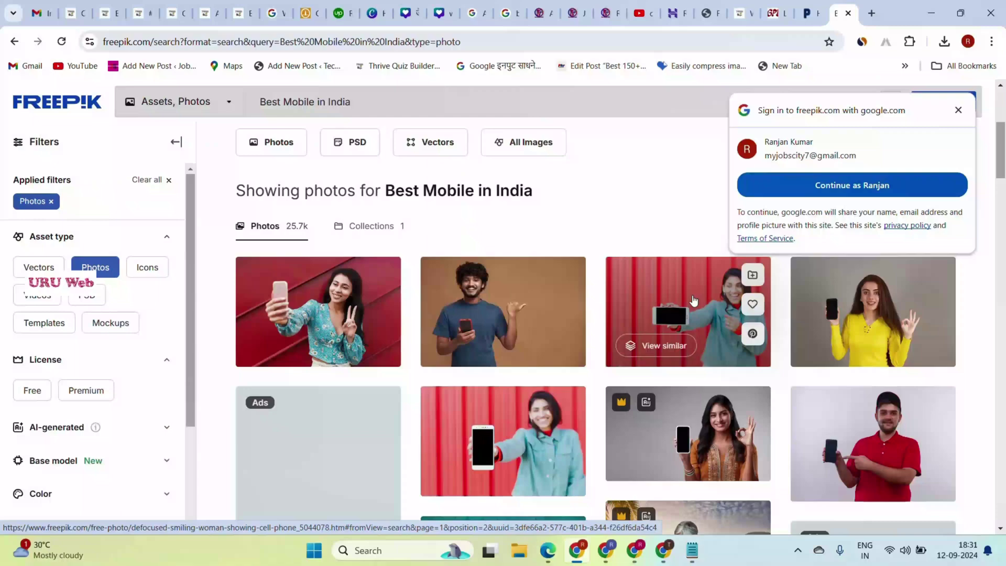
Step: Download the free photo of the smiling woman in a teal jacket holding a phone sideways against a red wall, then close its preview
{"action": "left_click", "coordinate": [691, 298]}
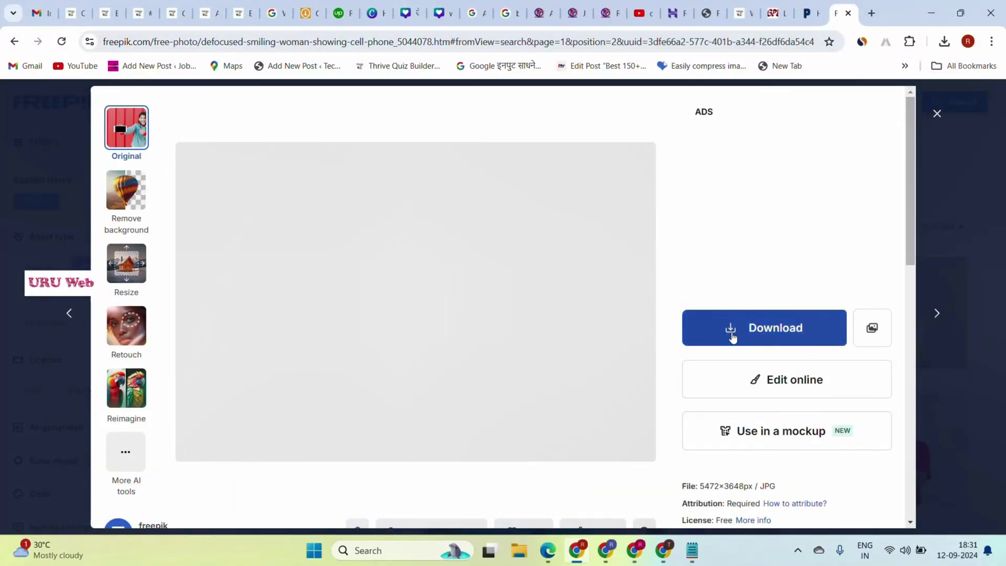
{"action": "left_click", "coordinate": [732, 337]}
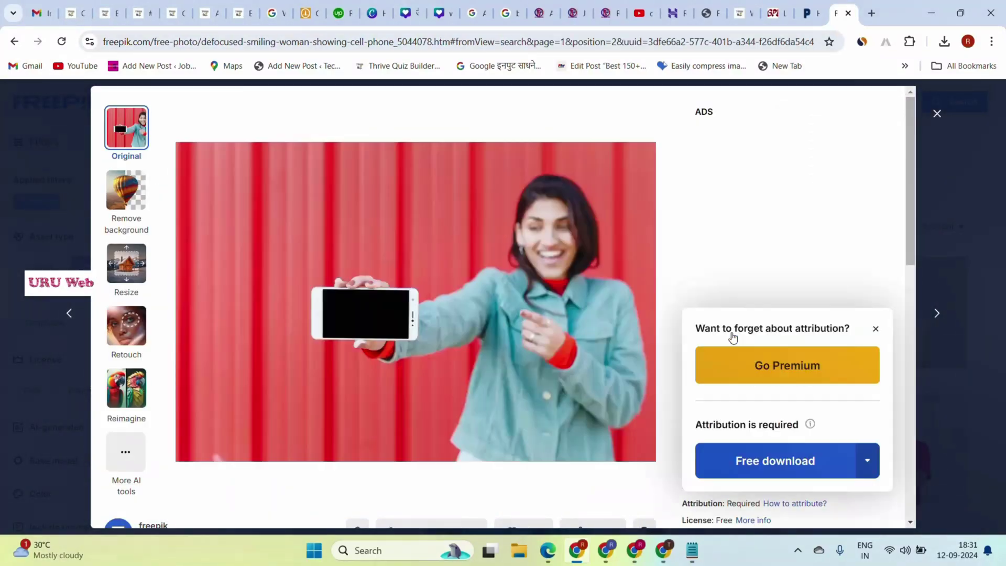
{"action": "left_click", "coordinate": [805, 468]}
{"action": "left_click", "coordinate": [937, 113]}
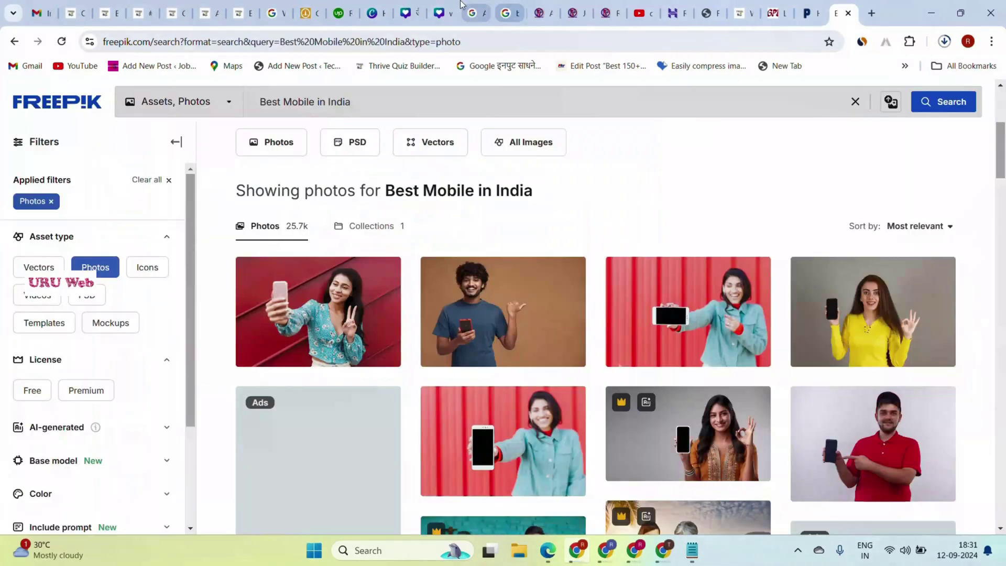
Step: Return to the WordPress post and insert an empty image block between the "Best Mobile in India" heading and the Apple iPhone 15 Pro Max section
{"action": "left_click", "coordinate": [540, 12]}
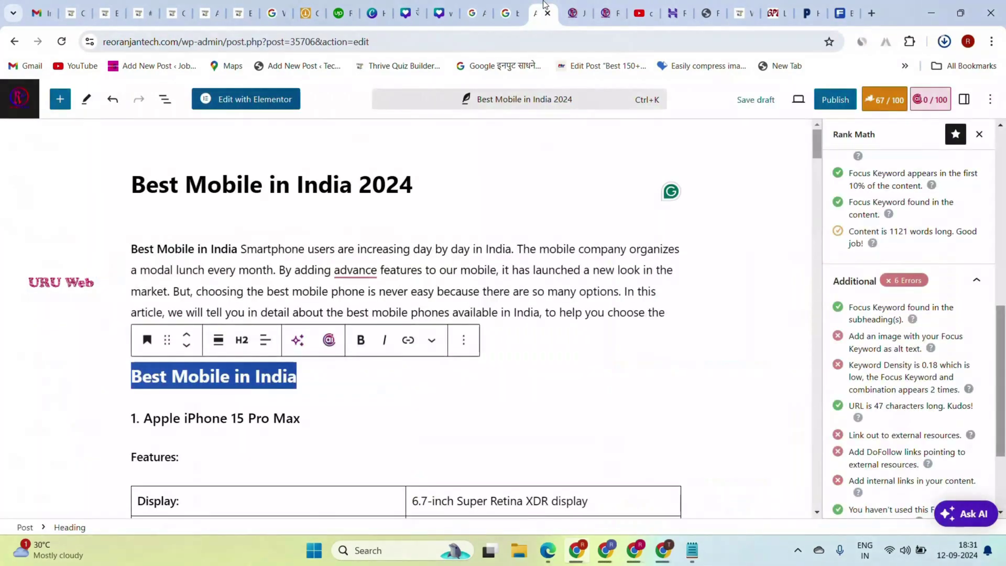
{"action": "left_click", "coordinate": [316, 381]}
{"action": "scroll", "coordinate": [316, 377], "scroll_direction": "down", "scroll_amount": 4}
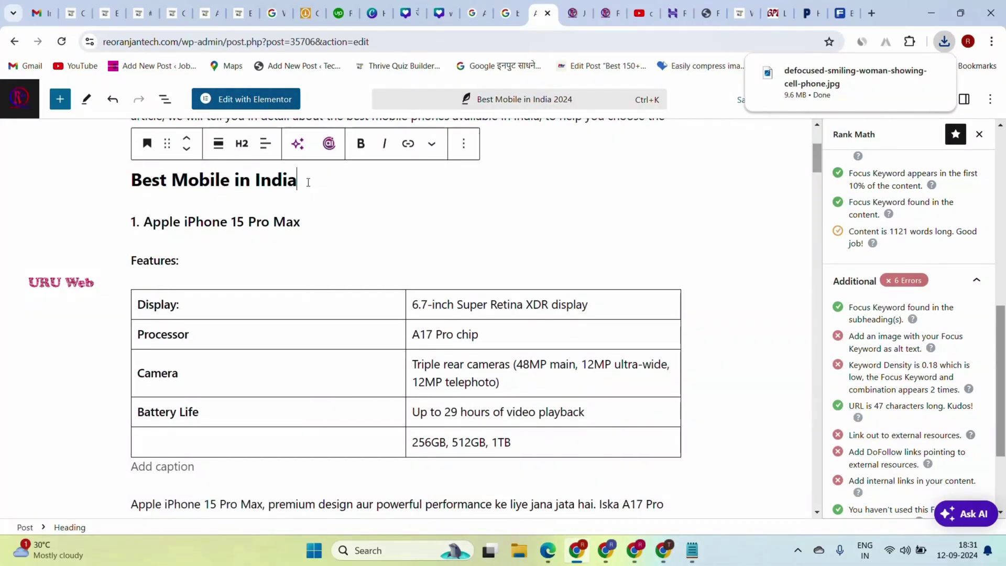
{"action": "key", "text": "Return"}
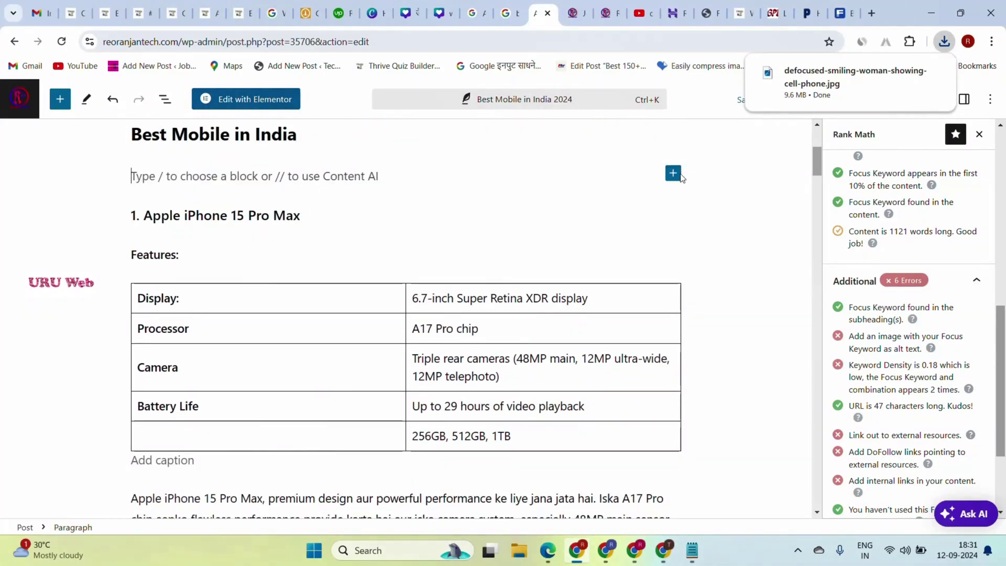
{"action": "left_click", "coordinate": [674, 174]}
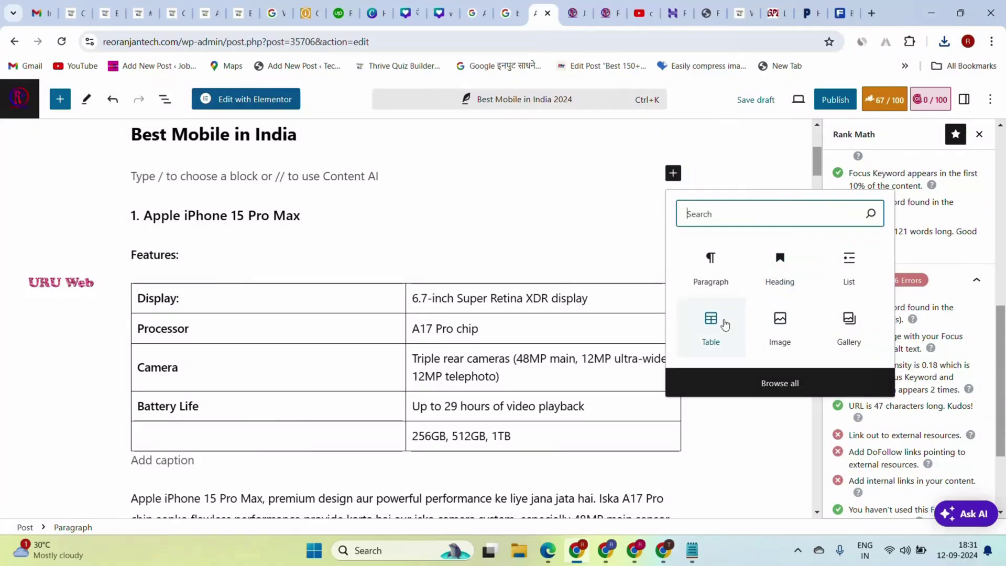
{"action": "left_click", "coordinate": [785, 341]}
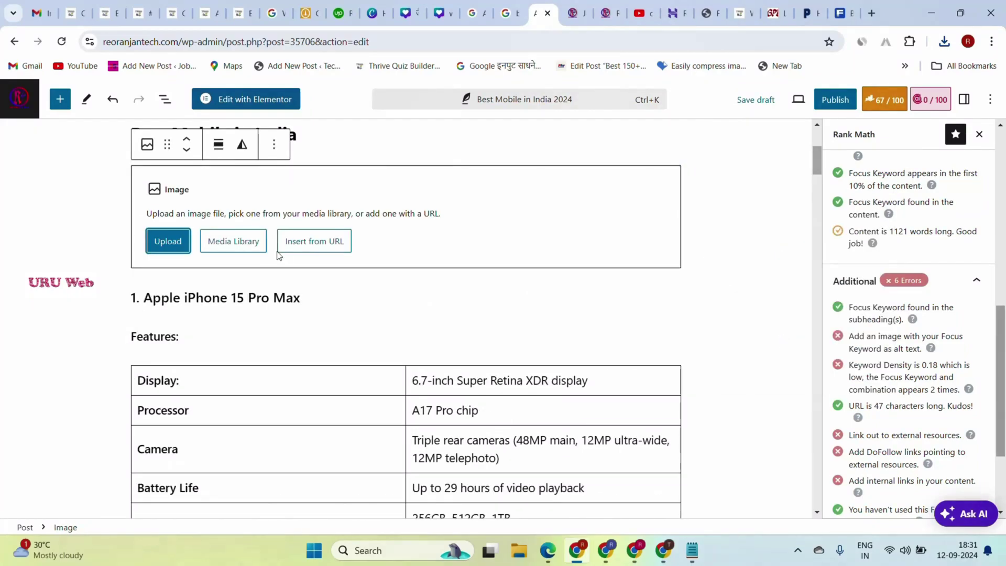
Step: Upload the downloaded photo of the smiling woman holding a phone into the empty image block
{"action": "left_click", "coordinate": [168, 241]}
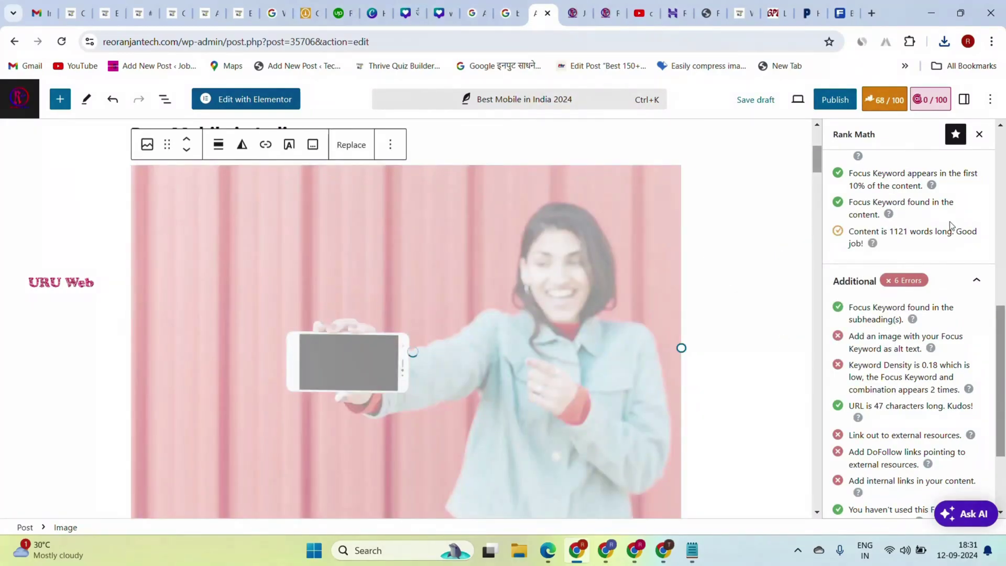
{"action": "scroll", "coordinate": [946, 189], "scroll_direction": "up", "scroll_amount": 6}
{"action": "scroll", "coordinate": [944, 173], "scroll_direction": "up", "scroll_amount": 3}
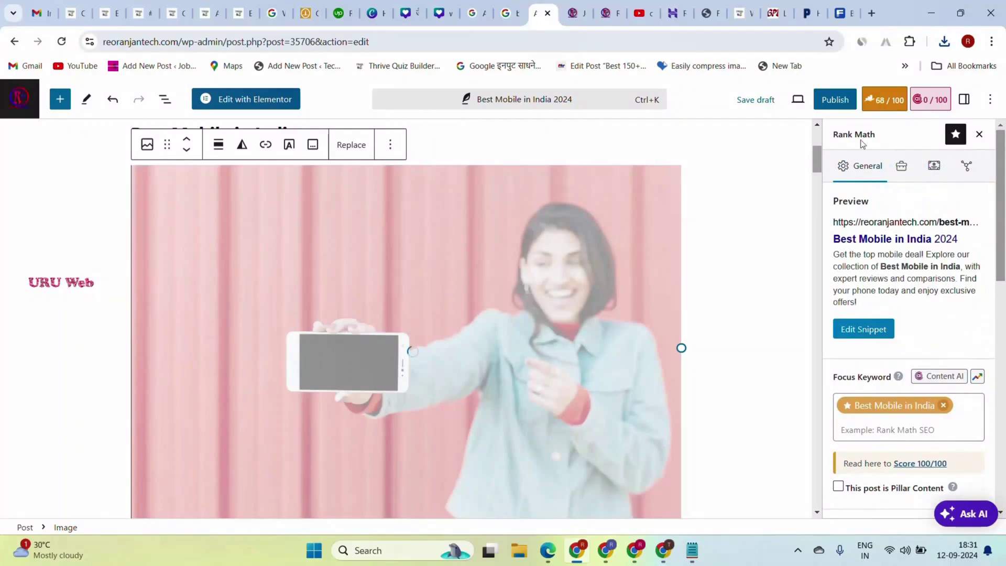
Step: Start setting the post's featured image and select the newly uploaded photo of the smiling woman from the media library
{"action": "left_click", "coordinate": [965, 102]}
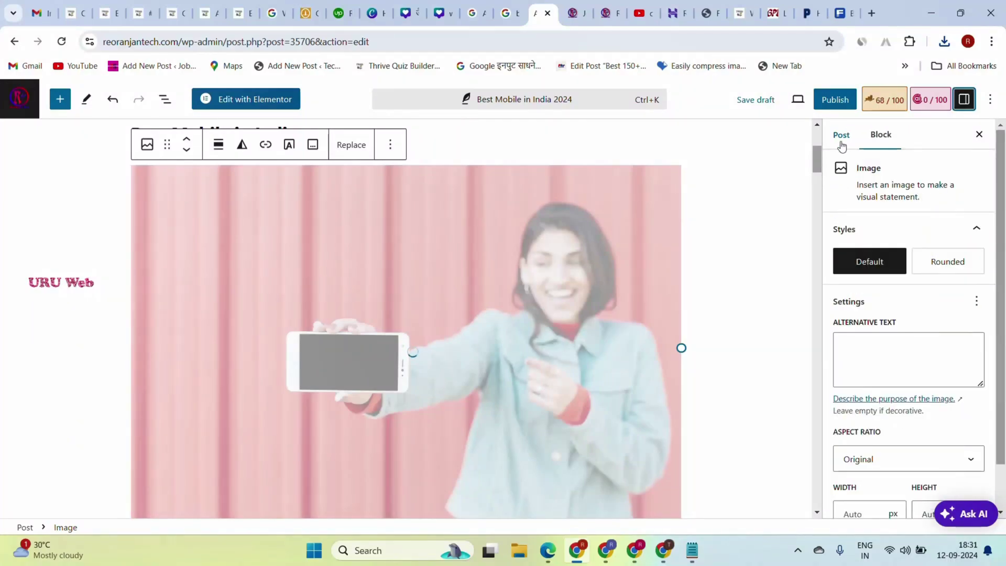
{"action": "left_click", "coordinate": [839, 141]}
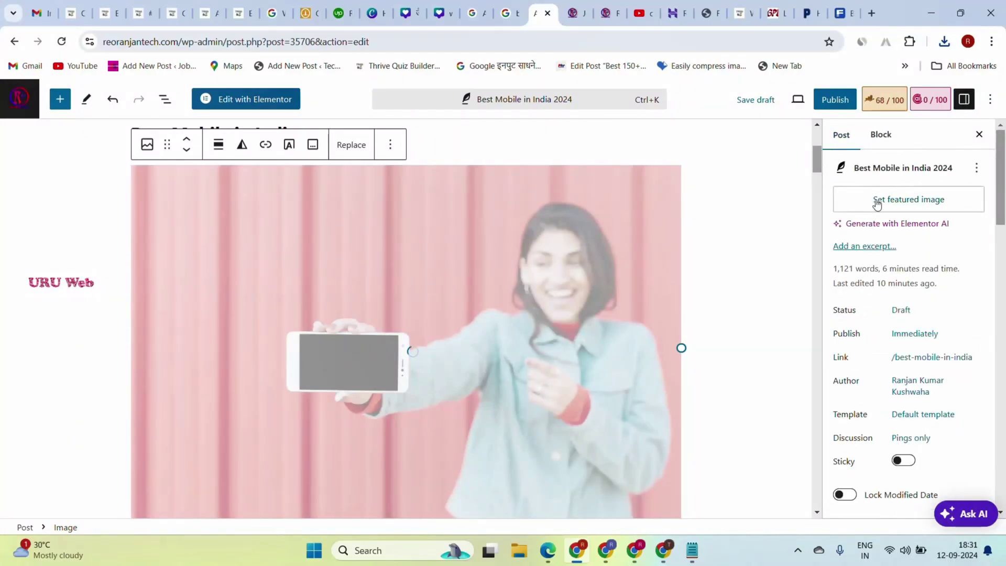
{"action": "left_click", "coordinate": [902, 205]}
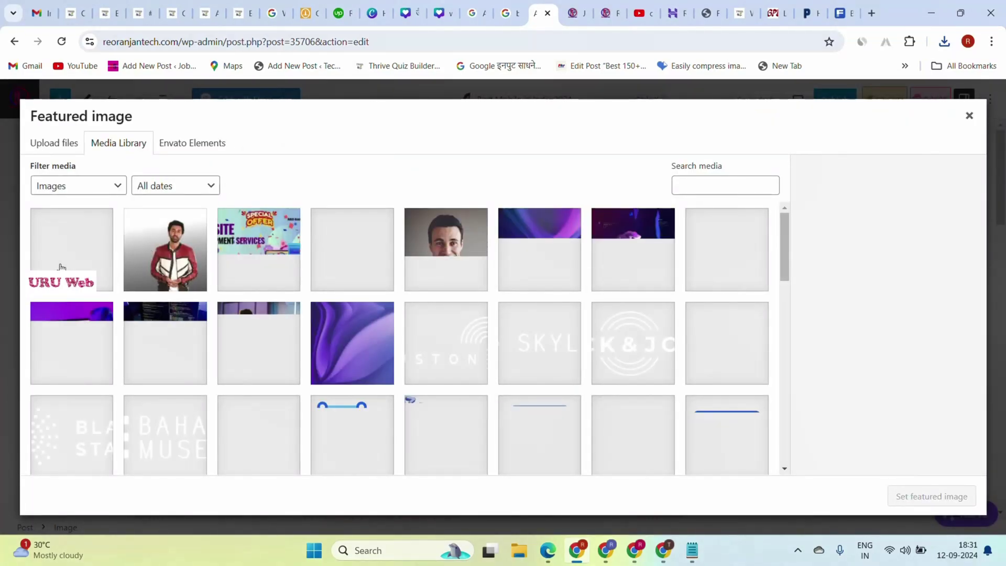
{"action": "left_click", "coordinate": [58, 268]}
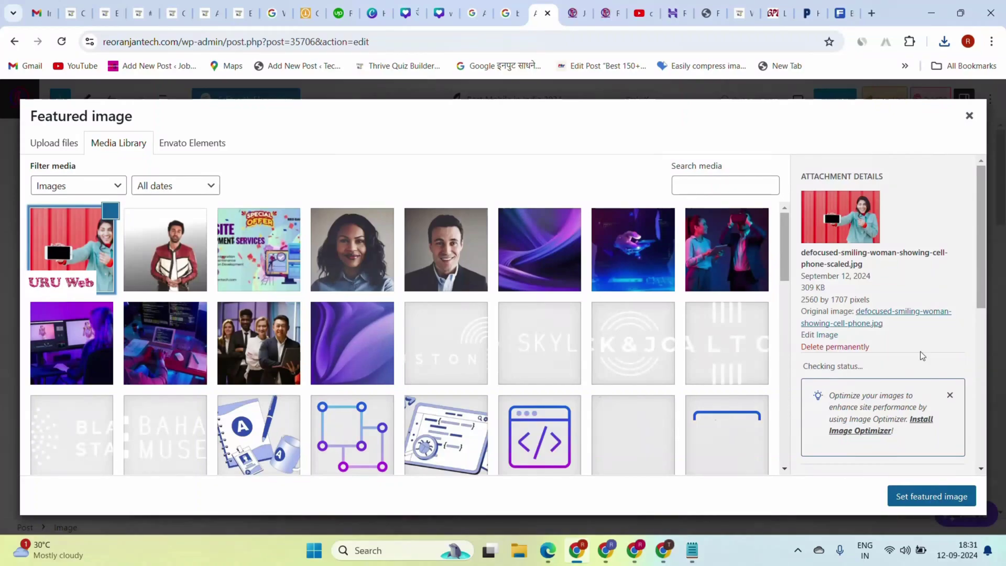
Step: Fill the photo's alt text, caption, description and title with "Best Mobile in India" and set it as the featured image
{"action": "scroll", "coordinate": [922, 356], "scroll_direction": "down", "scroll_amount": 5}
{"action": "left_click", "coordinate": [877, 230]}
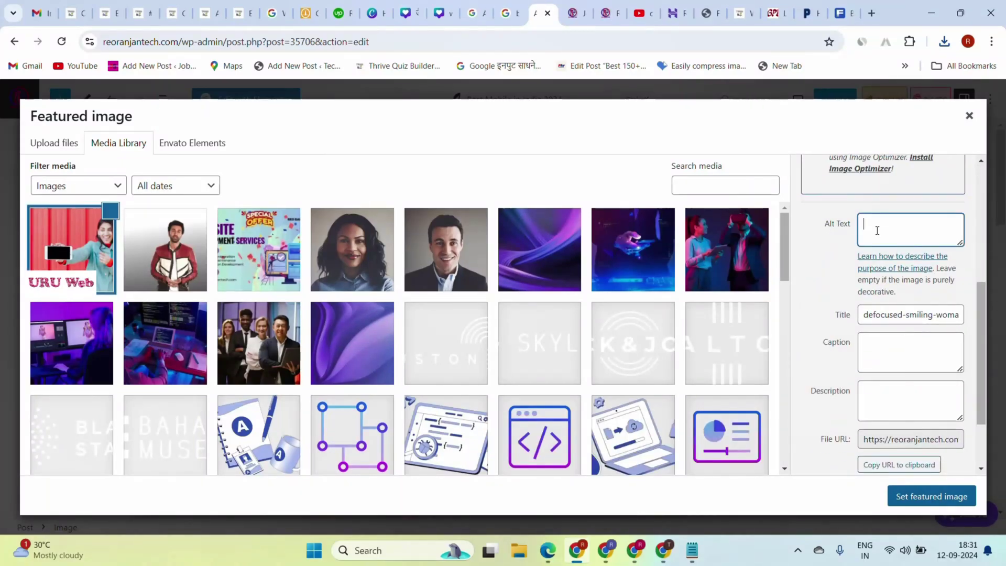
{"action": "type", "text": "Best Mobile in India"}
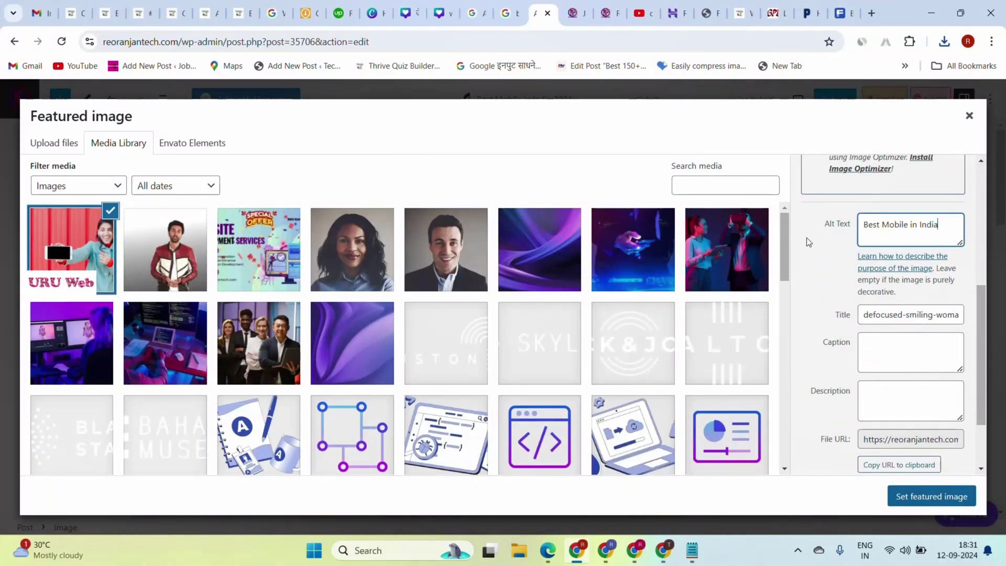
{"action": "left_click", "coordinate": [904, 367]}
{"action": "type", "text": "Best Mobile in India"}
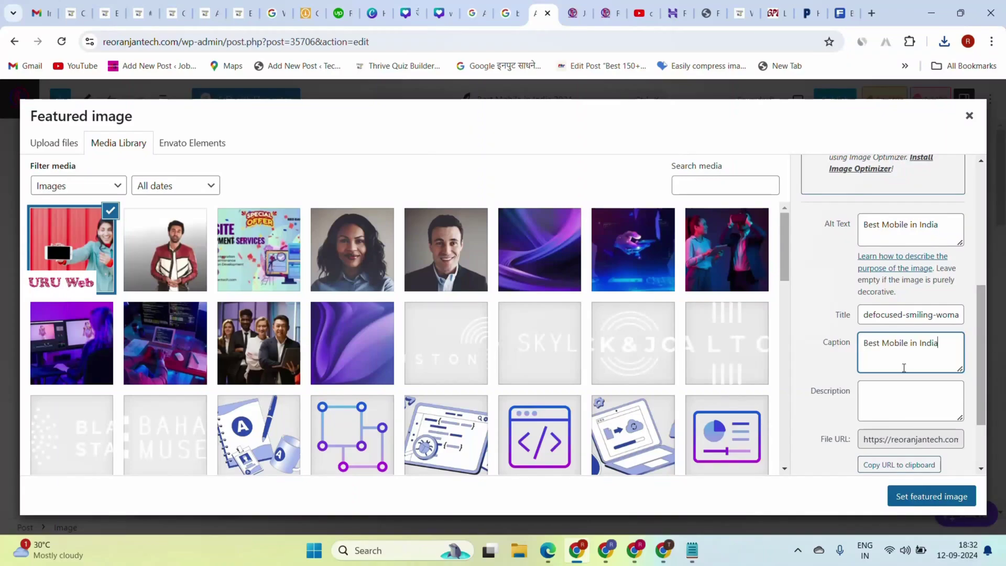
{"action": "left_click", "coordinate": [919, 400]}
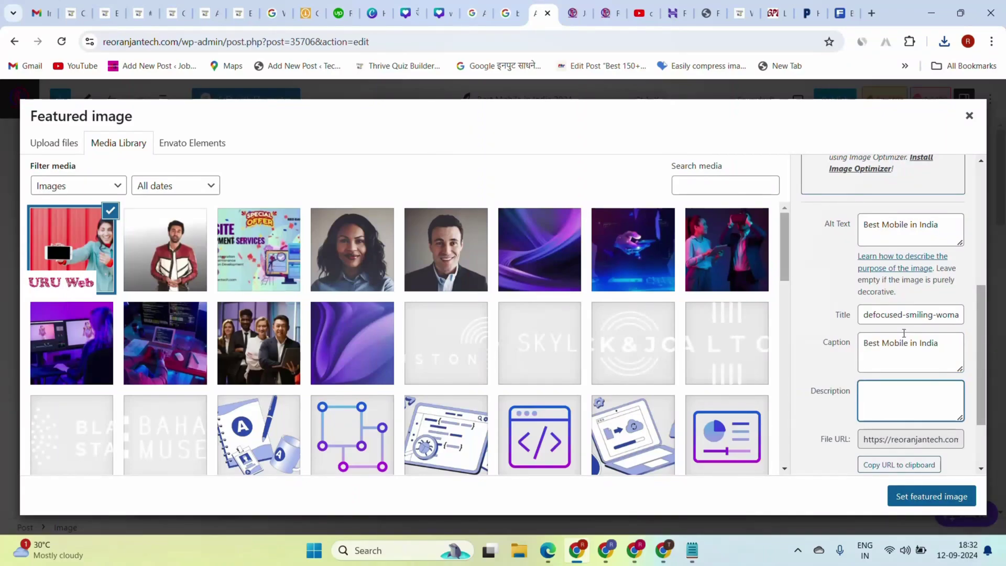
{"action": "type", "text": "Best Mobile in India"}
{"action": "triple_click", "coordinate": [937, 315]}
{"action": "type", "text": "Best Mobile in India"}
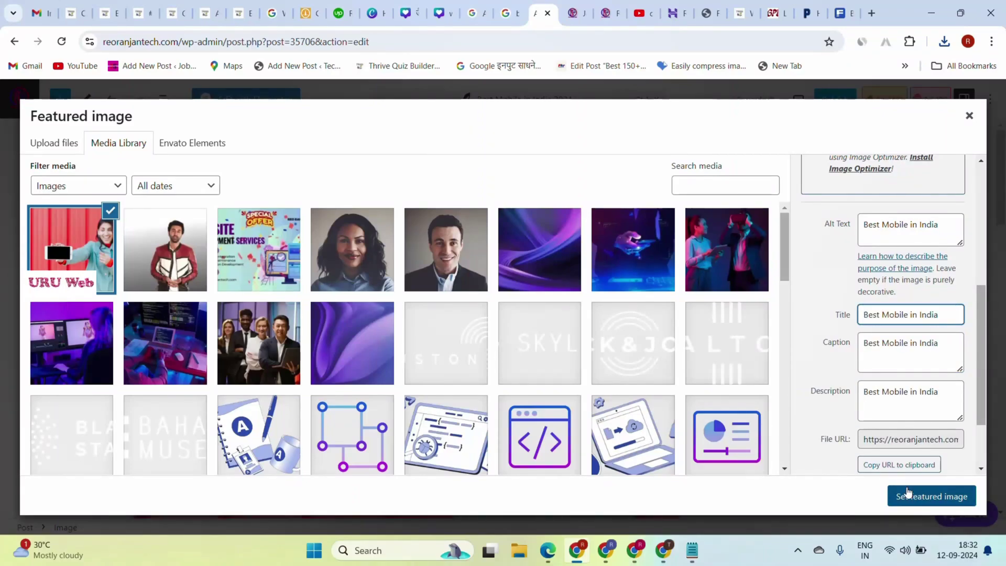
{"action": "left_click", "coordinate": [923, 497]}
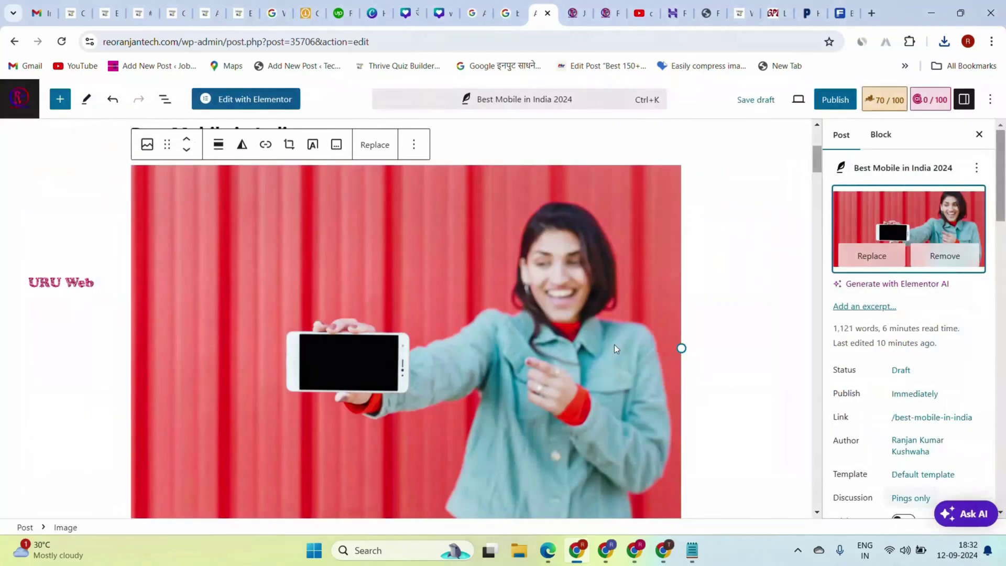
Step: Review the Rank Math content readability, title readability and additional checks, including keyword density and external, DoFollow and internal links
{"action": "left_click", "coordinate": [884, 99]}
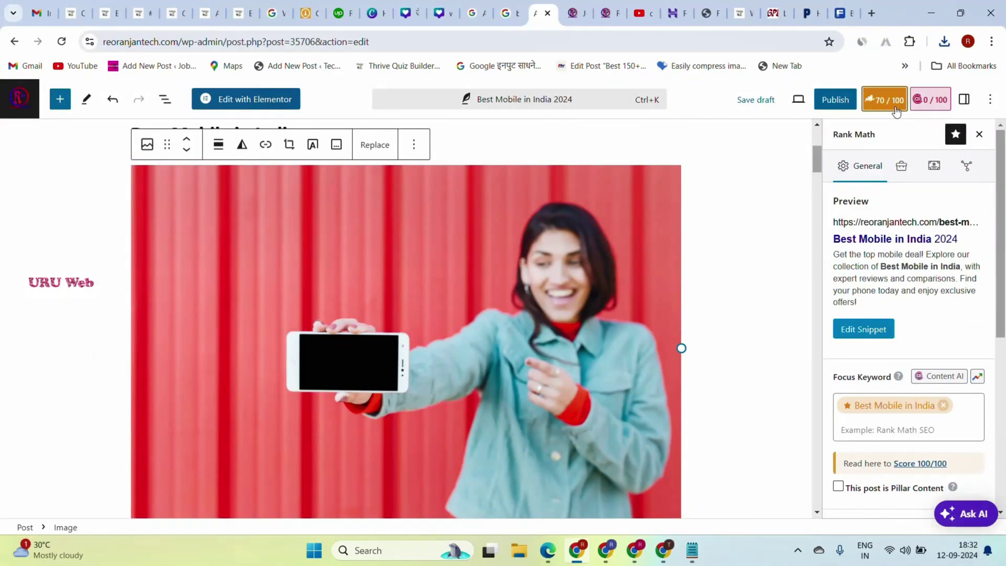
{"action": "scroll", "coordinate": [923, 246], "scroll_direction": "down", "scroll_amount": 6}
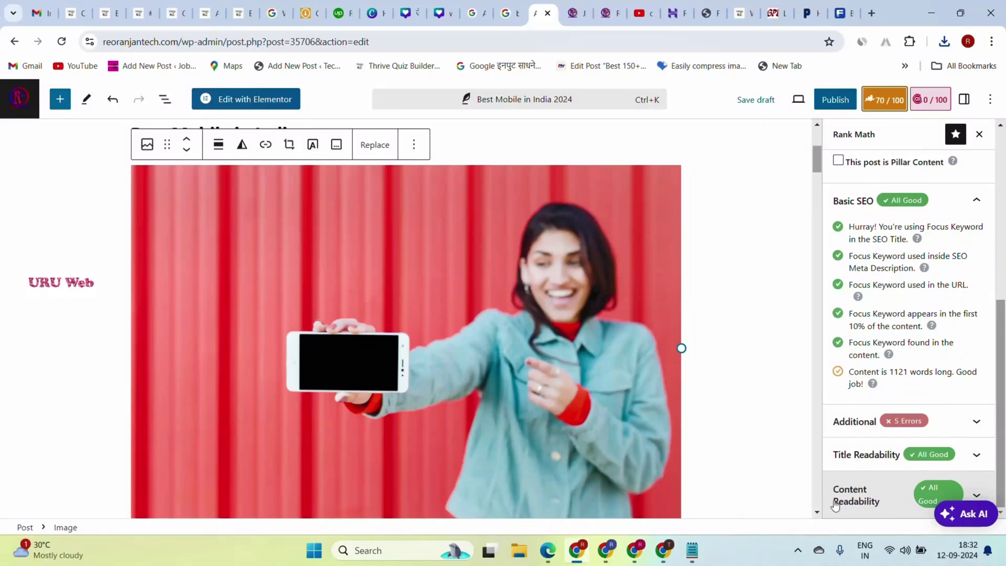
{"action": "left_click", "coordinate": [978, 493]}
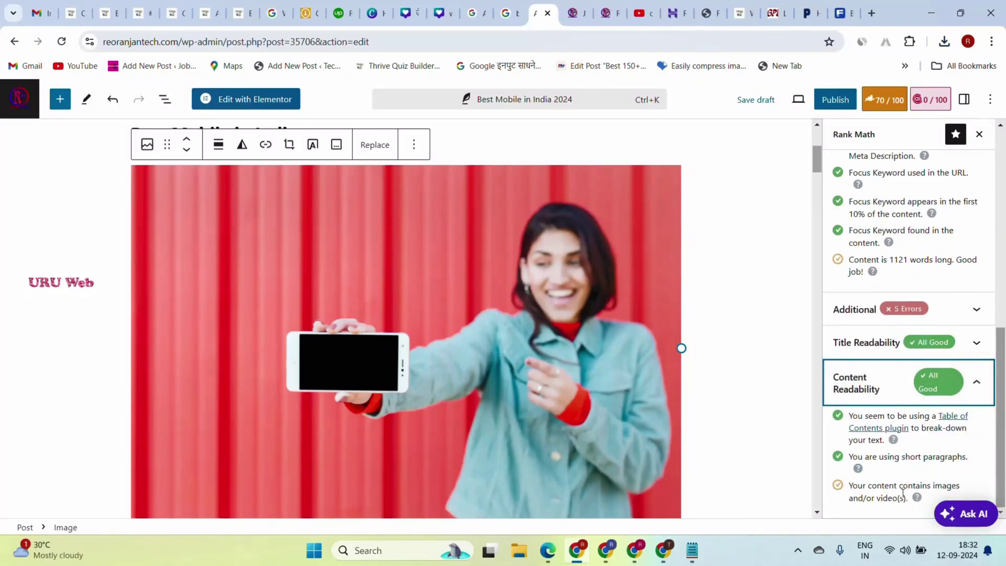
{"action": "left_click", "coordinate": [977, 344]}
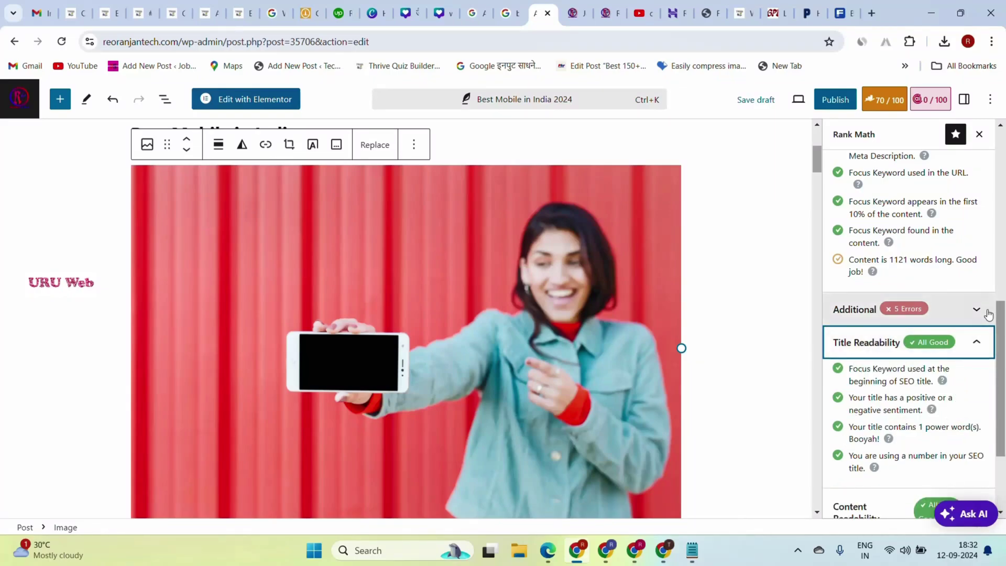
{"action": "left_click", "coordinate": [880, 313]}
{"action": "scroll", "coordinate": [879, 329], "scroll_direction": "down", "scroll_amount": 2}
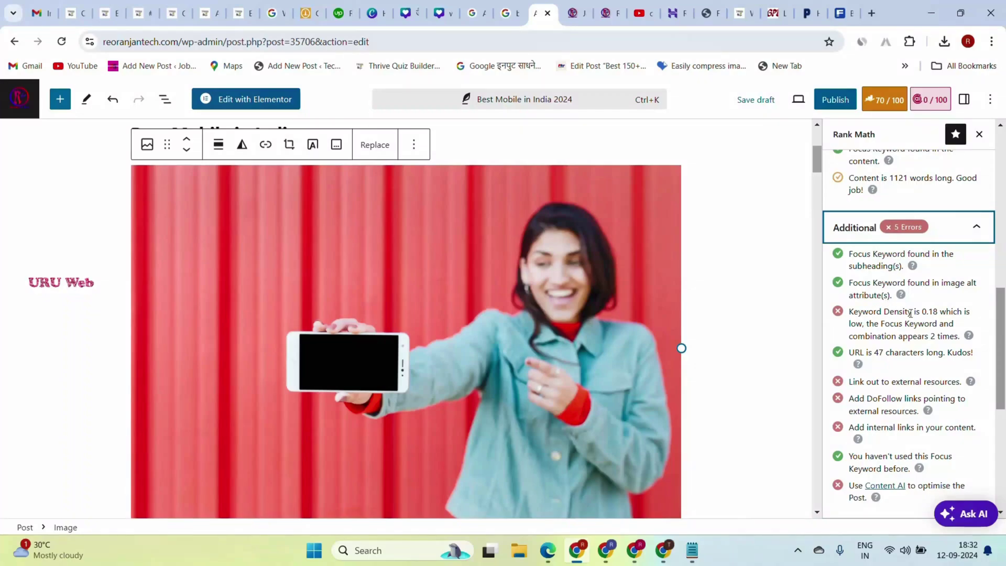
{"action": "scroll", "coordinate": [538, 266], "scroll_direction": "down", "scroll_amount": 4}
{"action": "scroll", "coordinate": [538, 265], "scroll_direction": "up", "scroll_amount": 4}
{"action": "left_click", "coordinate": [931, 313]}
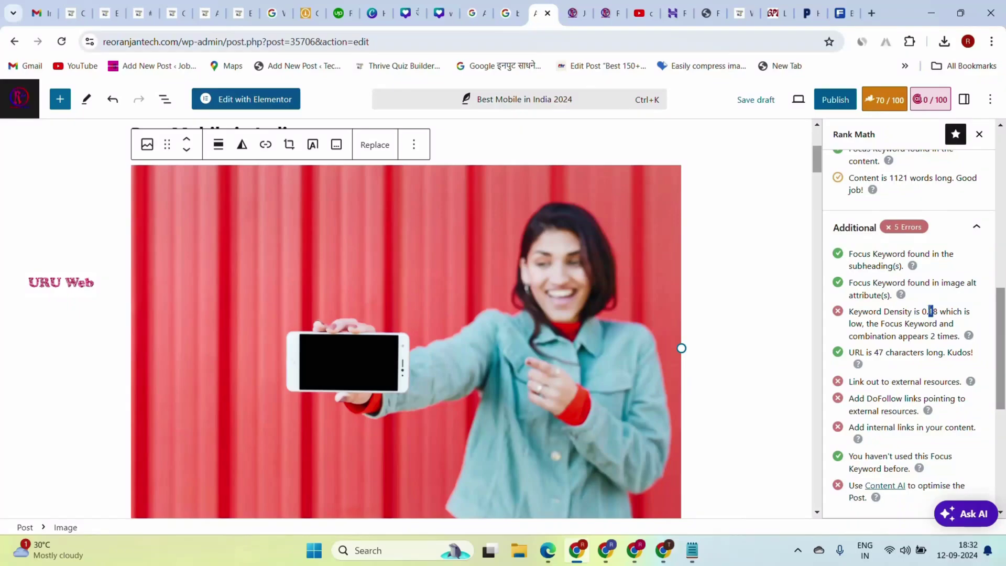
{"action": "scroll", "coordinate": [627, 283], "scroll_direction": "down", "scroll_amount": 5}
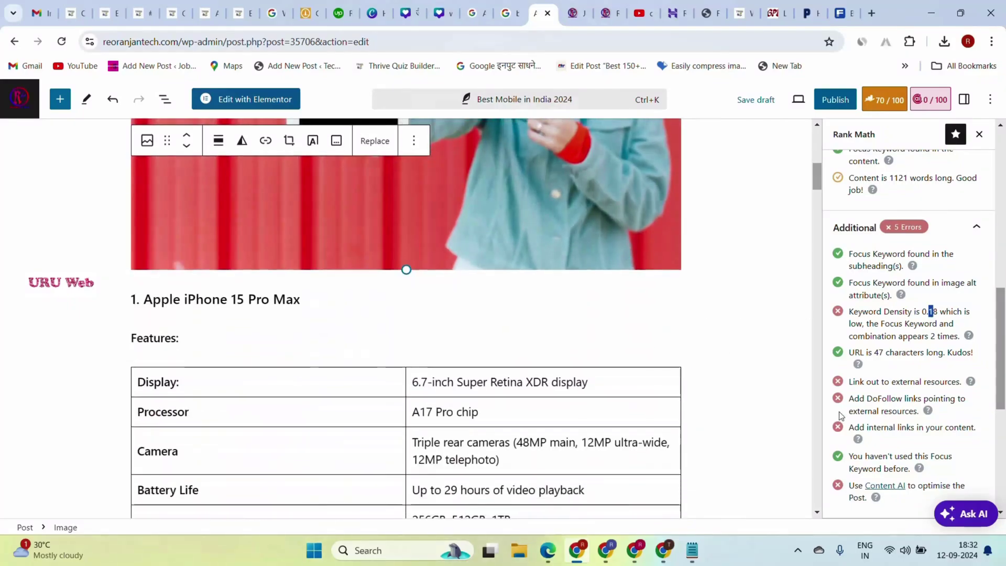
{"action": "left_click_drag", "start_coordinate": [849, 382], "coordinate": [920, 381]}
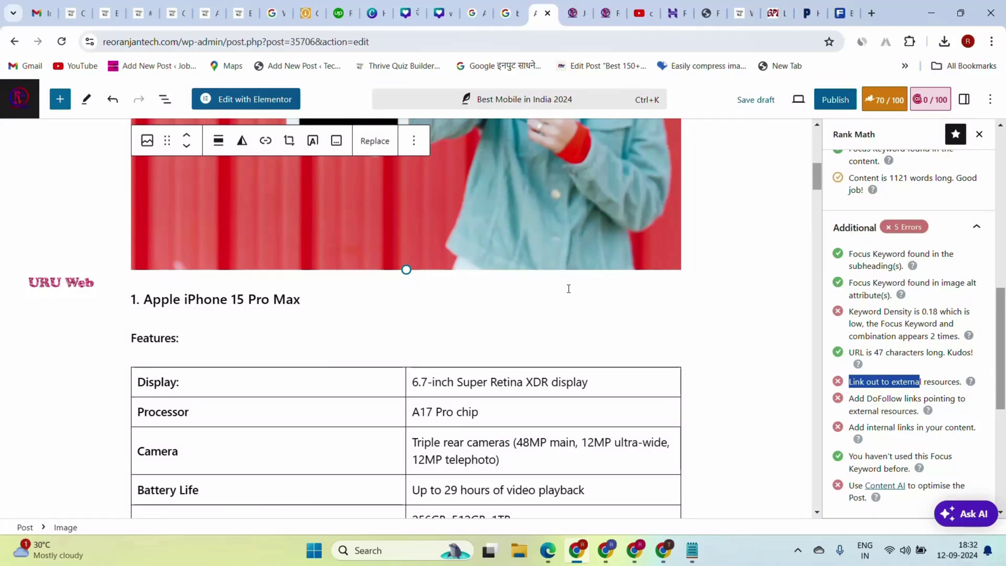
{"action": "left_click_drag", "start_coordinate": [851, 403], "coordinate": [901, 399]}
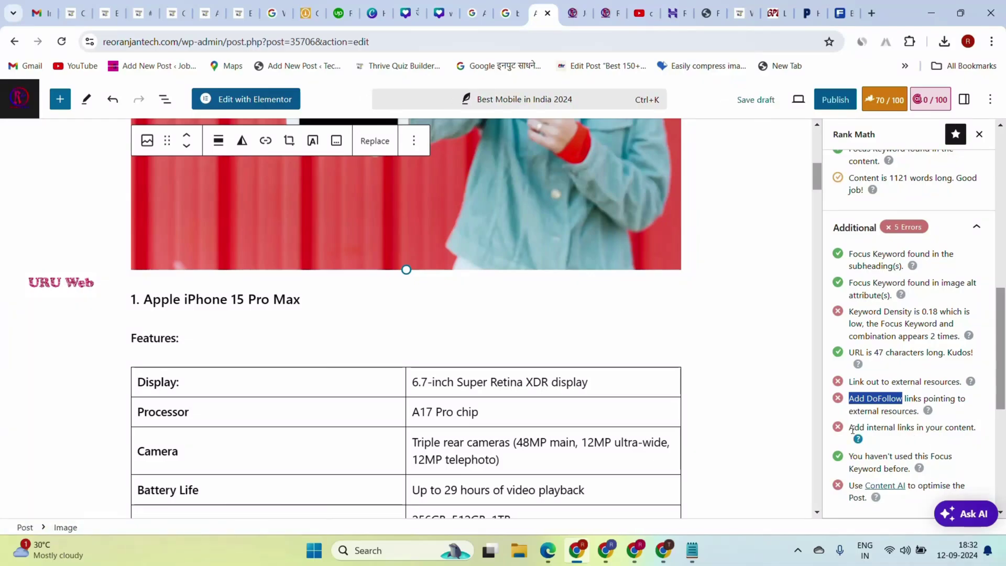
{"action": "left_click_drag", "start_coordinate": [851, 427], "coordinate": [923, 429]}
{"action": "scroll", "coordinate": [837, 428], "scroll_direction": "down", "scroll_amount": 3}
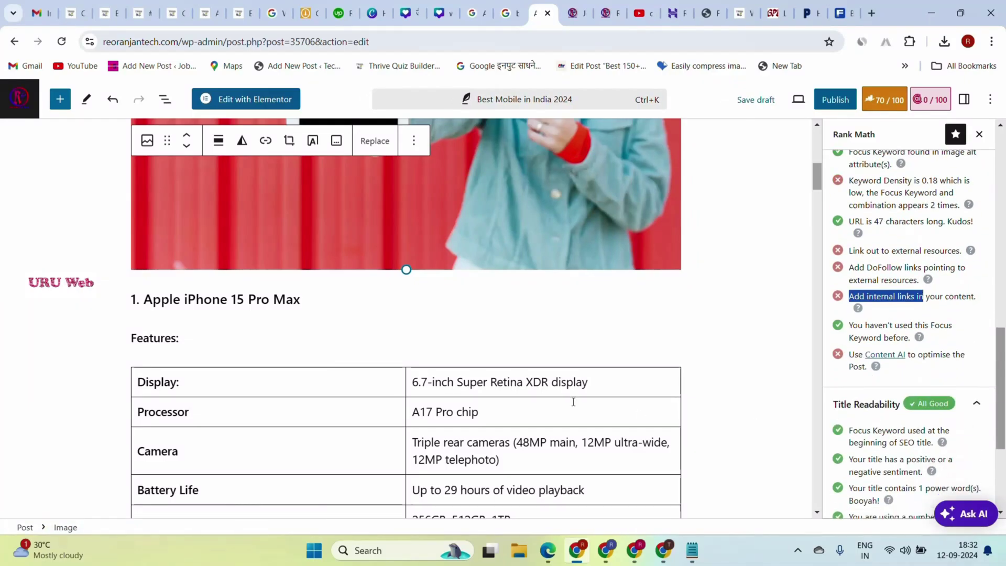
Step: Copy the reoranjantech.com address from the site's open tab and return to the WordPress post
{"action": "scroll", "coordinate": [359, 347], "scroll_direction": "down", "scroll_amount": 20}
{"action": "scroll", "coordinate": [359, 347], "scroll_direction": "down", "scroll_amount": 20}
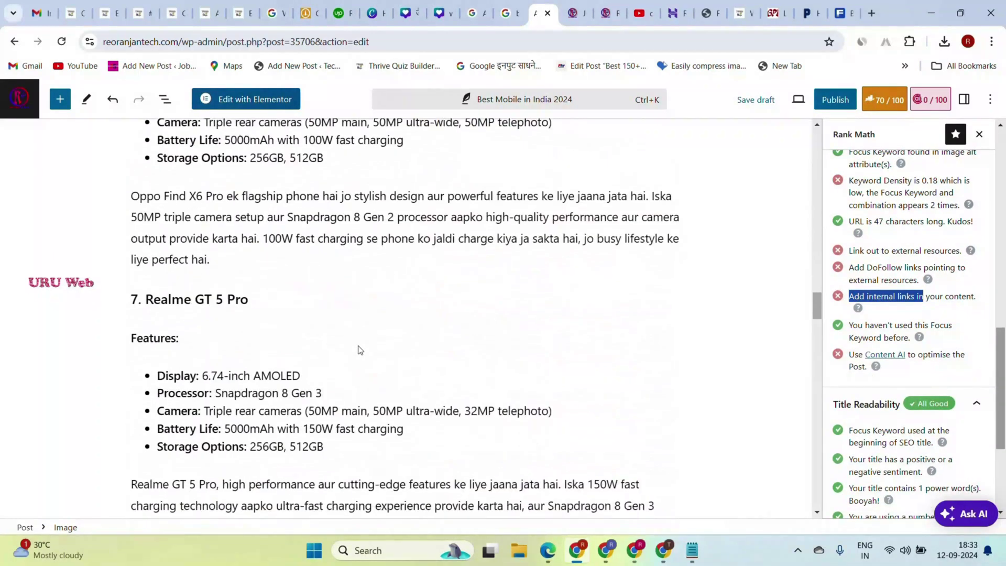
{"action": "scroll", "coordinate": [359, 347], "scroll_direction": "down", "scroll_amount": 8}
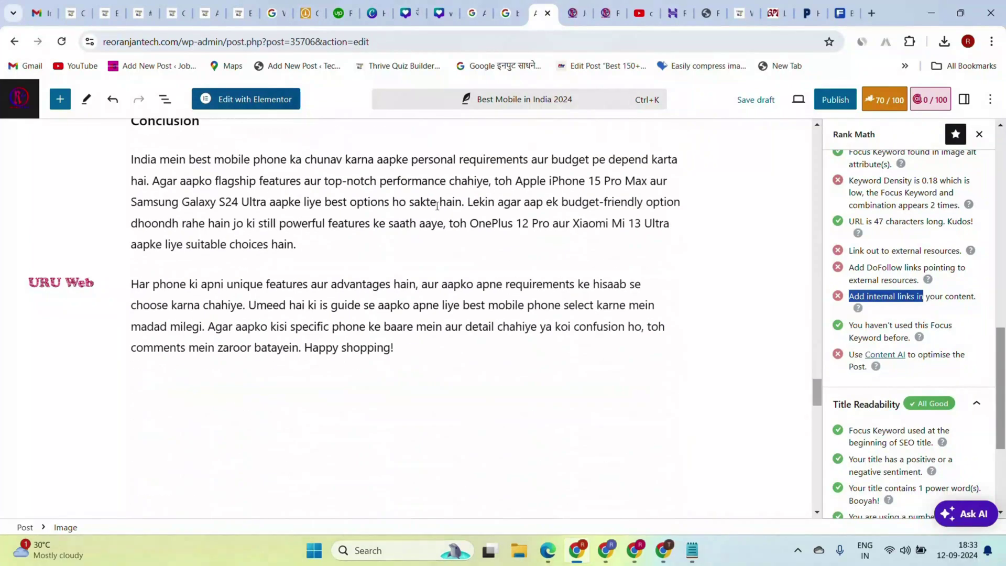
{"action": "left_click", "coordinate": [574, 13]}
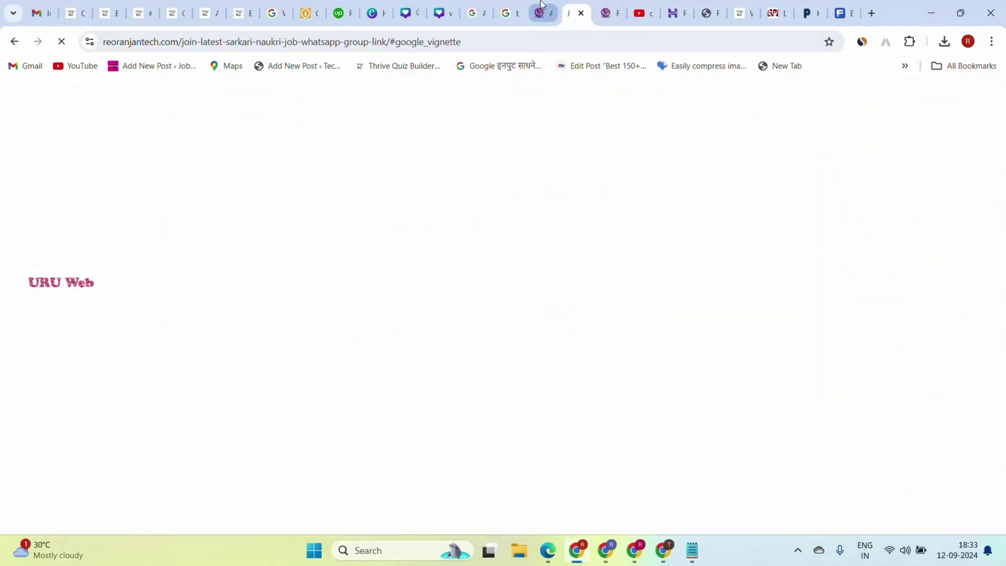
{"action": "left_click", "coordinate": [612, 4]}
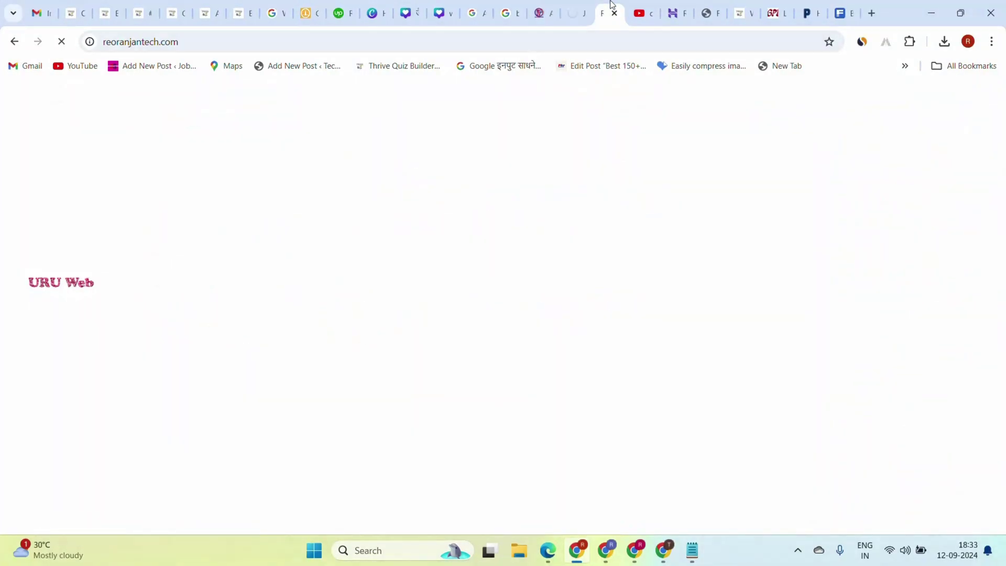
{"action": "left_click", "coordinate": [571, 38]}
{"action": "left_click", "coordinate": [545, 13]}
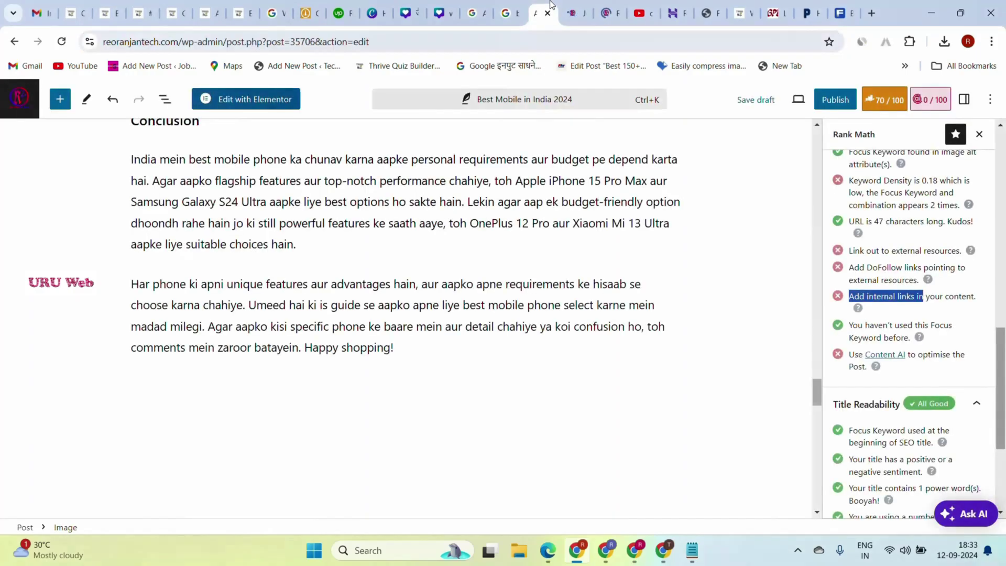
Step: Link the words "Camera system" in the Vivo X90 Pro paragraph to the copied internal site address
{"action": "scroll", "coordinate": [439, 230], "scroll_direction": "up", "scroll_amount": 6}
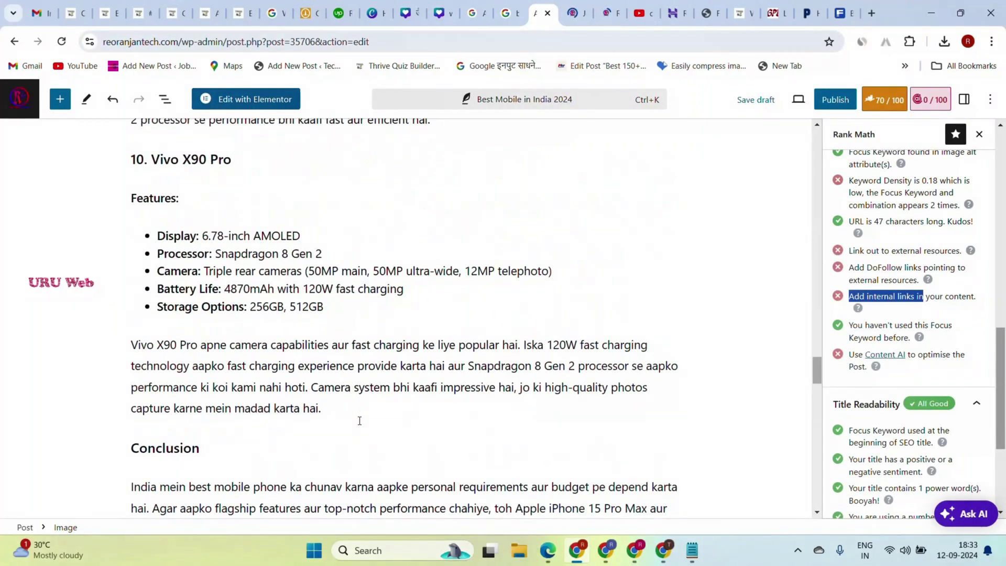
{"action": "left_click", "coordinate": [359, 420]}
{"action": "left_click_drag", "start_coordinate": [311, 387], "coordinate": [390, 387]}
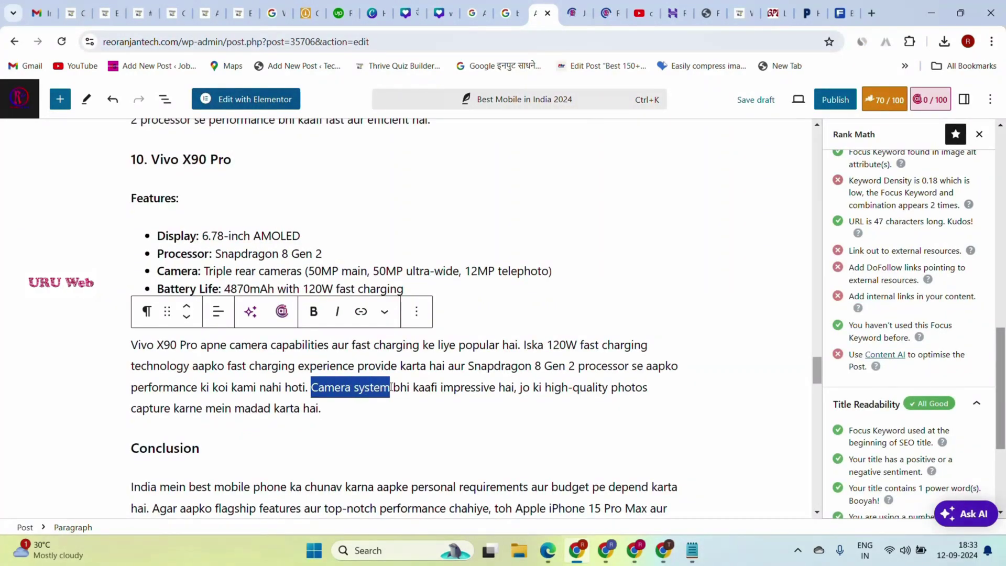
{"action": "left_click", "coordinate": [360, 311]}
{"action": "left_click", "coordinate": [366, 379]}
Step: Copy "Sony Xperia 1 V" from the ninth phone's heading and search Google for it
{"action": "scroll", "coordinate": [203, 328], "scroll_direction": "up", "scroll_amount": 6}
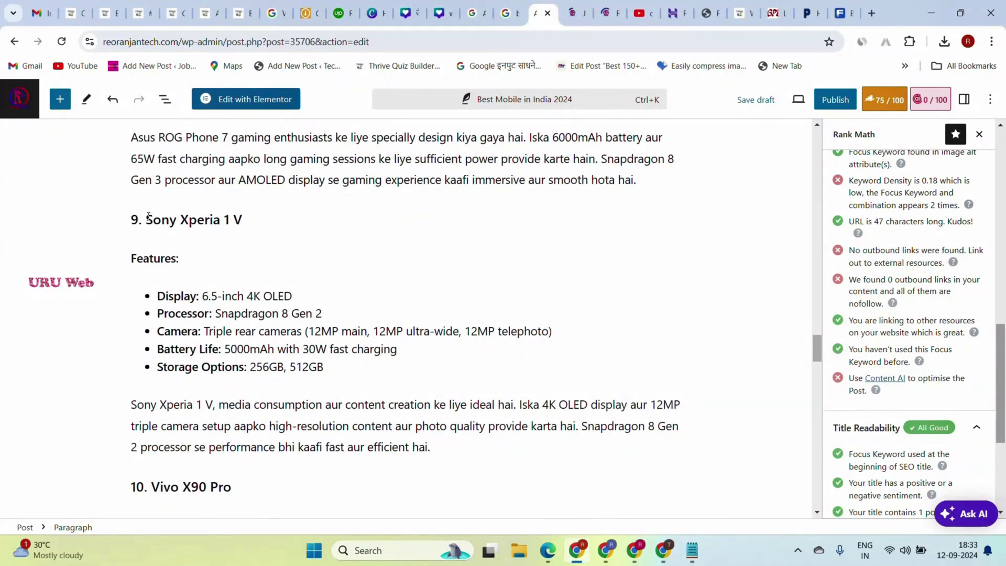
{"action": "left_click_drag", "start_coordinate": [149, 215], "coordinate": [244, 216]}
{"action": "key", "text": "ctrl+c"}
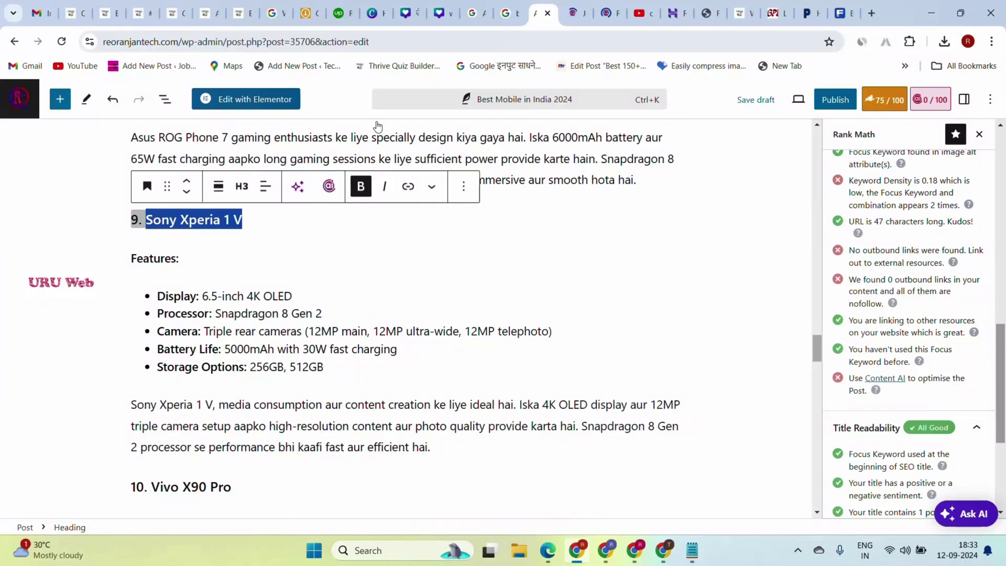
{"action": "left_click", "coordinate": [506, 14]}
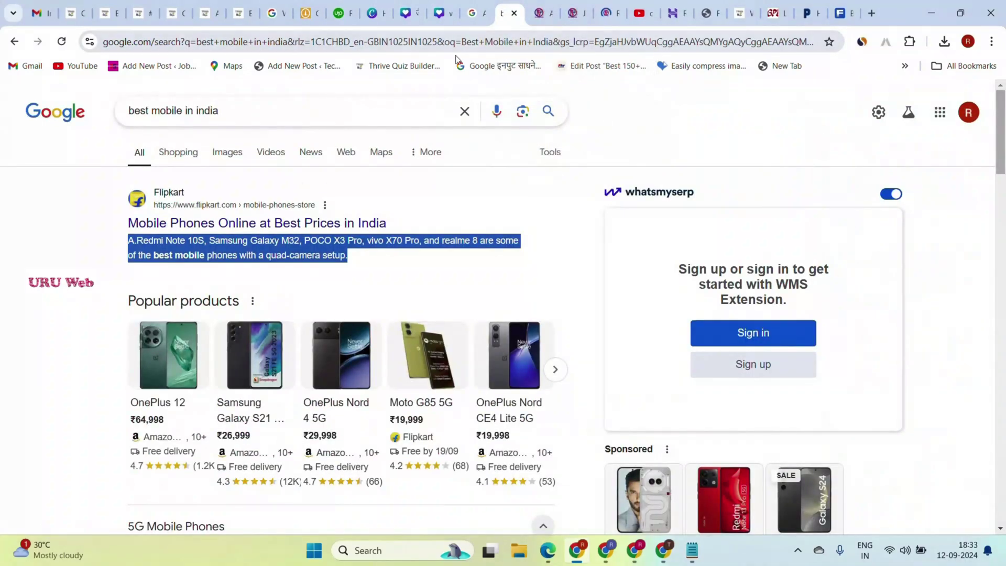
{"action": "left_click", "coordinate": [507, 40]}
{"action": "key", "text": "ctrl+v"}
{"action": "key", "text": "Return"}
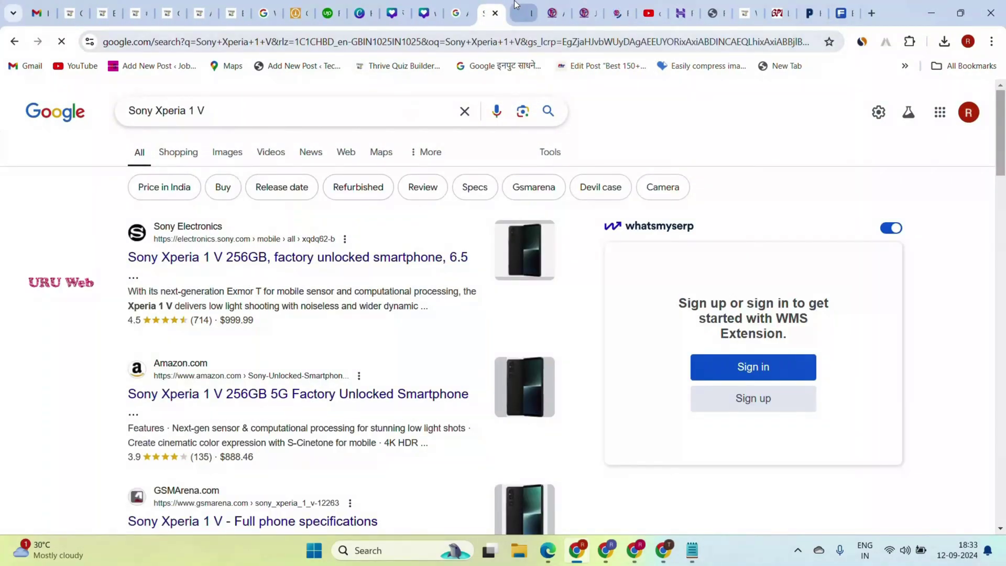
Step: Copy the address of Sony's Xperia 1 V 256GB product page and return to the WordPress post
{"action": "left_click", "coordinate": [518, 13]}
{"action": "left_click", "coordinate": [519, 40]}
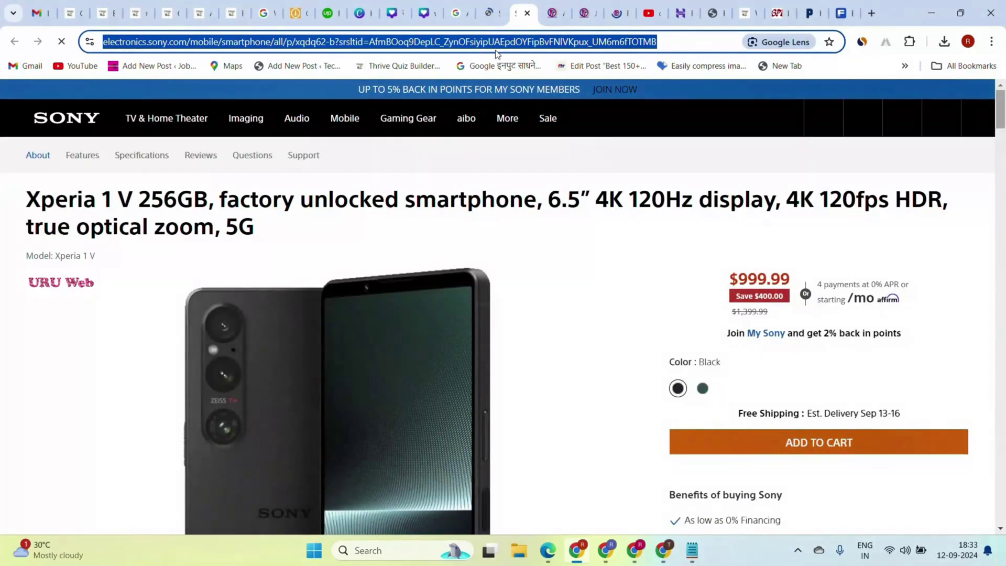
{"action": "left_click", "coordinate": [554, 13]}
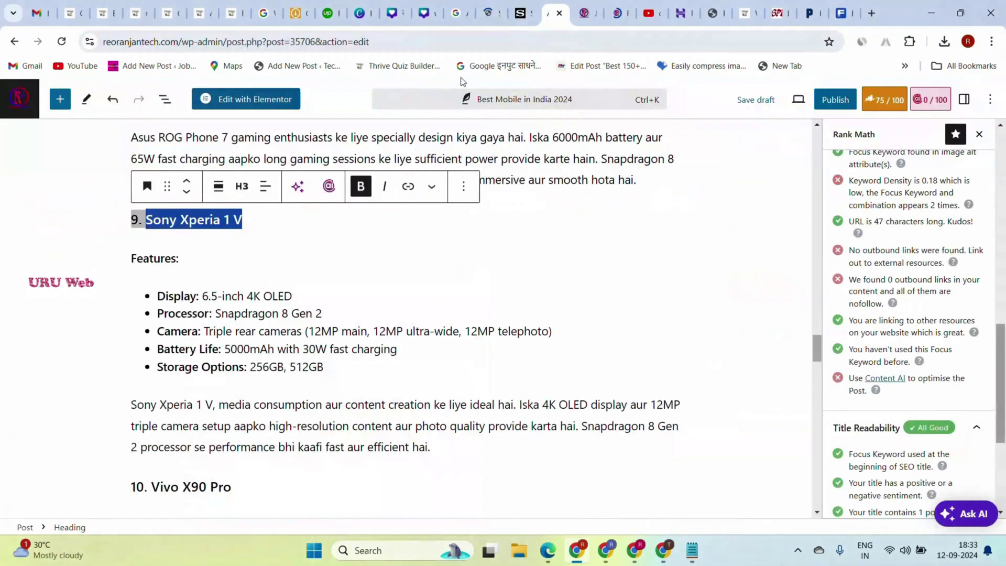
Step: Link "Sony Xperia 1 V" in the ninth phone's heading to the copied Sony product page address
{"action": "left_click", "coordinate": [204, 221]}
{"action": "key", "text": "ctrl+k"}
{"action": "key", "text": "ctrl+v"}
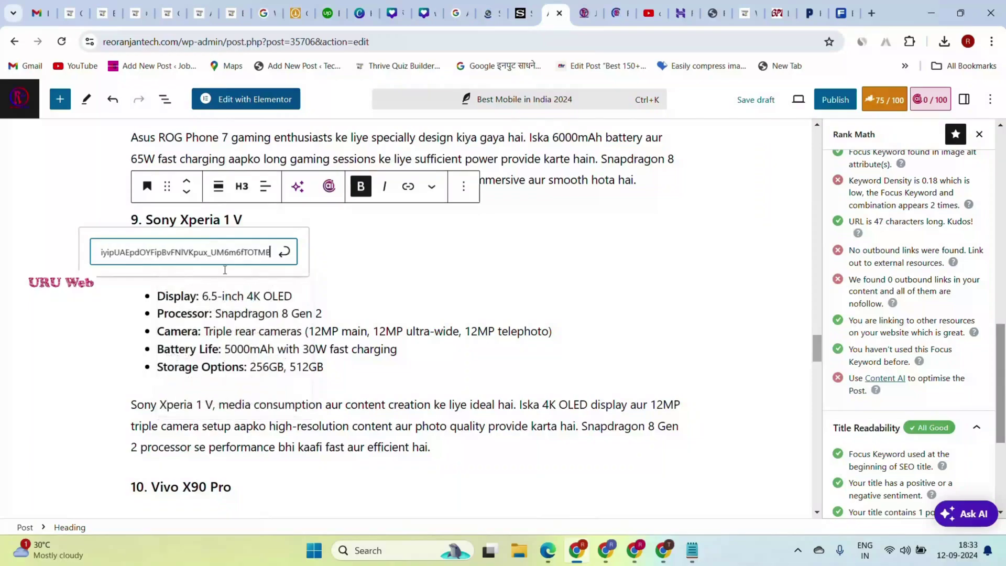
{"action": "left_click", "coordinate": [283, 254]}
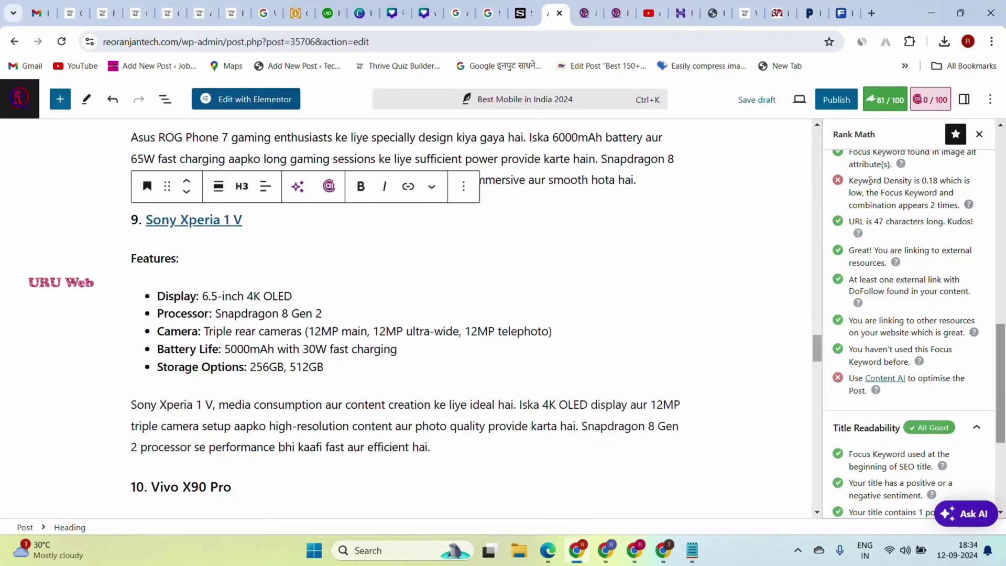
Step: Copy the Rank Math focus keyword "Best Mobile in India" and paste it repeatedly at the end of the post, after the conclusion text
{"action": "scroll", "coordinate": [711, 234], "scroll_direction": "up", "scroll_amount": 20}
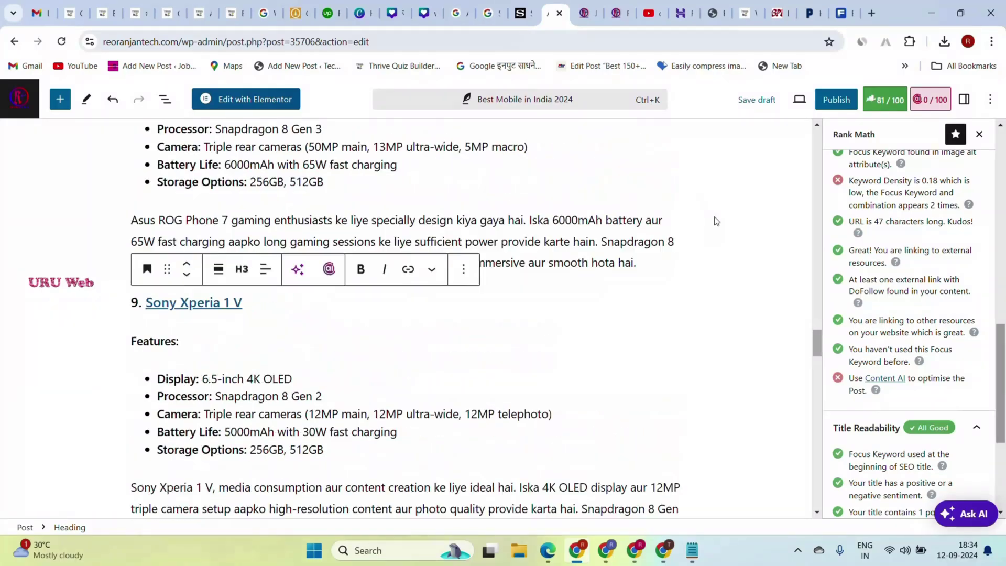
{"action": "scroll", "coordinate": [511, 138], "scroll_direction": "up", "scroll_amount": 20}
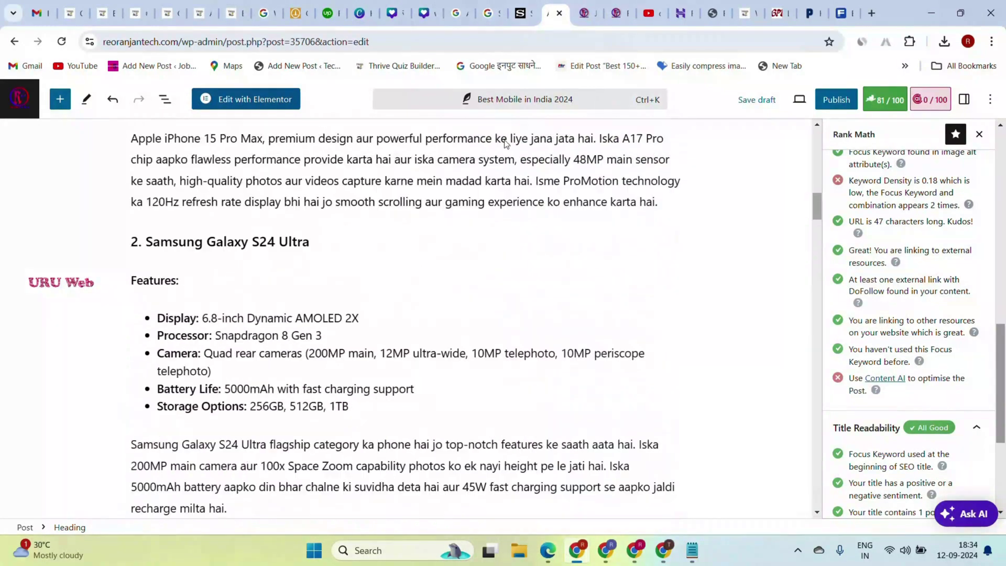
{"action": "scroll", "coordinate": [416, 215], "scroll_direction": "up", "scroll_amount": 2}
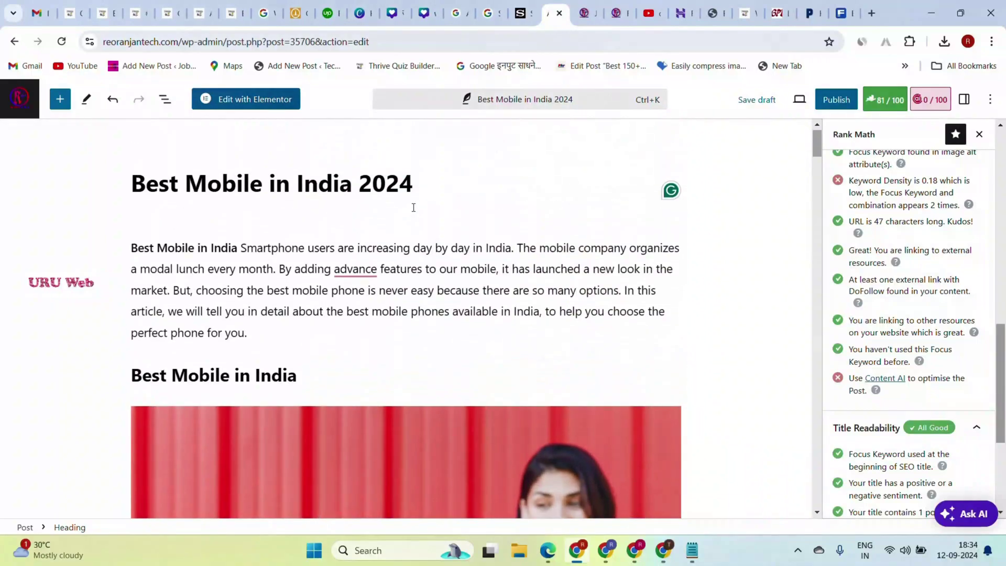
{"action": "scroll", "coordinate": [910, 205], "scroll_direction": "up", "scroll_amount": 10}
{"action": "scroll", "coordinate": [909, 205], "scroll_direction": "up", "scroll_amount": 2}
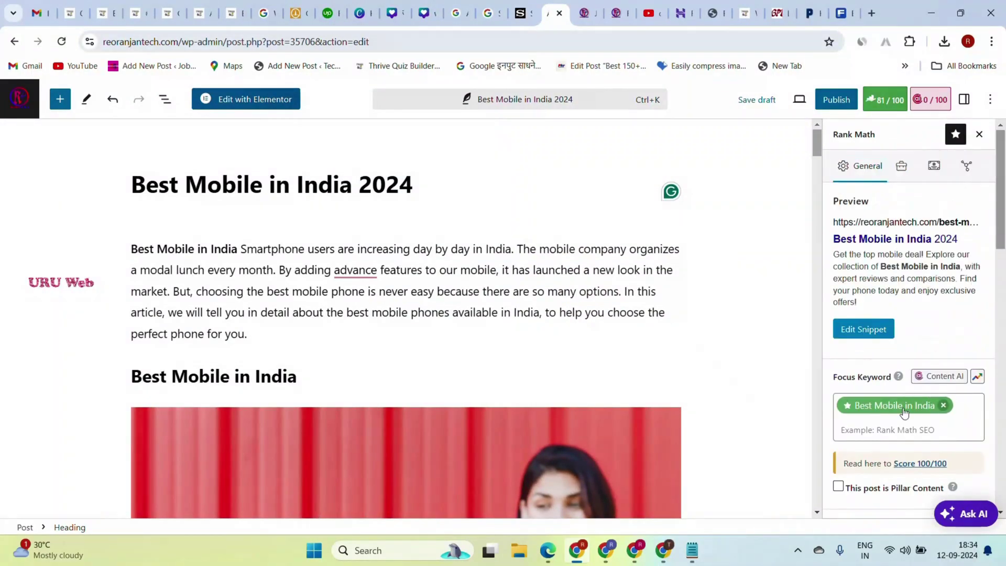
{"action": "left_click", "coordinate": [903, 413]}
{"action": "triple_click", "coordinate": [905, 404]}
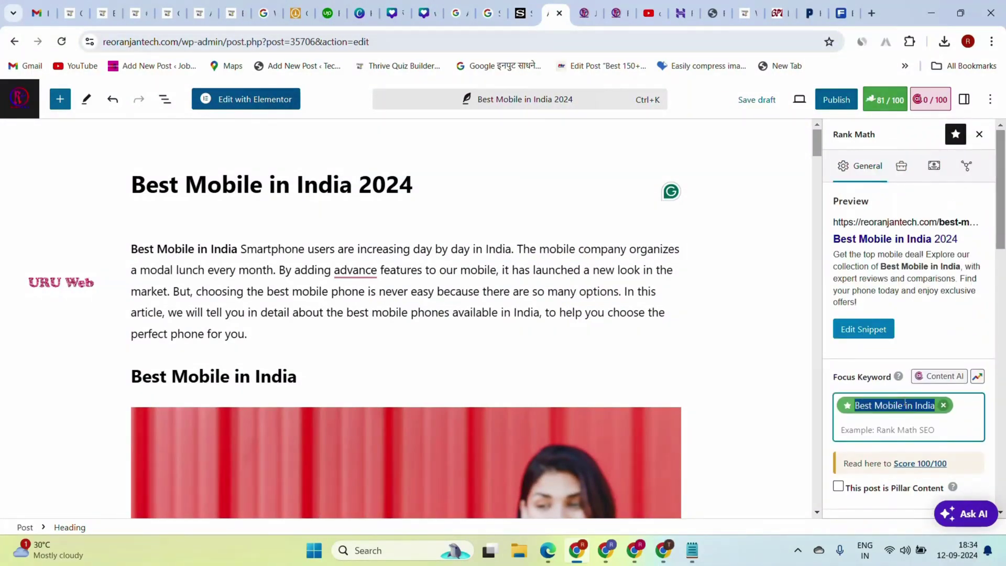
{"action": "scroll", "coordinate": [643, 305], "scroll_direction": "down", "scroll_amount": 20}
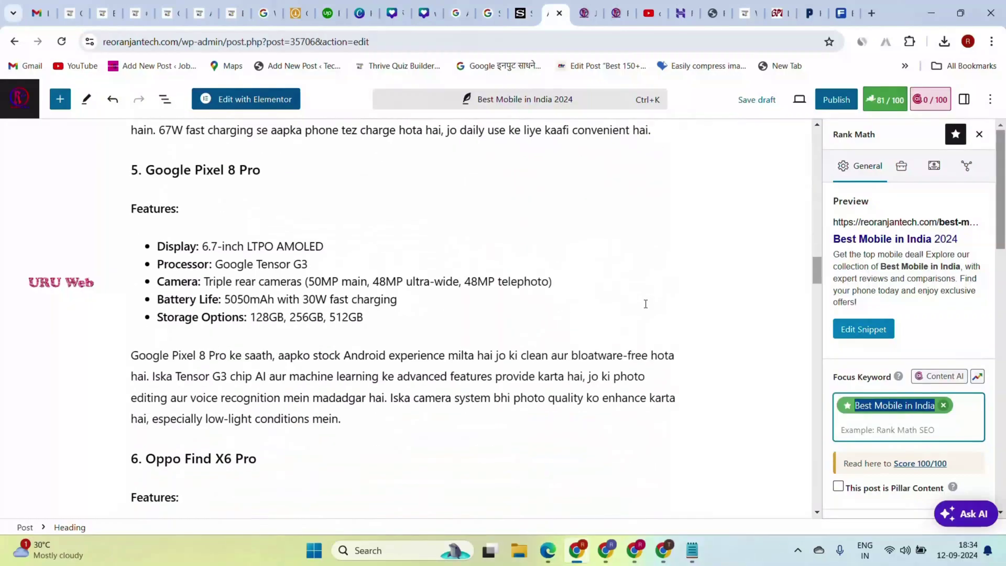
{"action": "scroll", "coordinate": [645, 307], "scroll_direction": "down", "scroll_amount": 15}
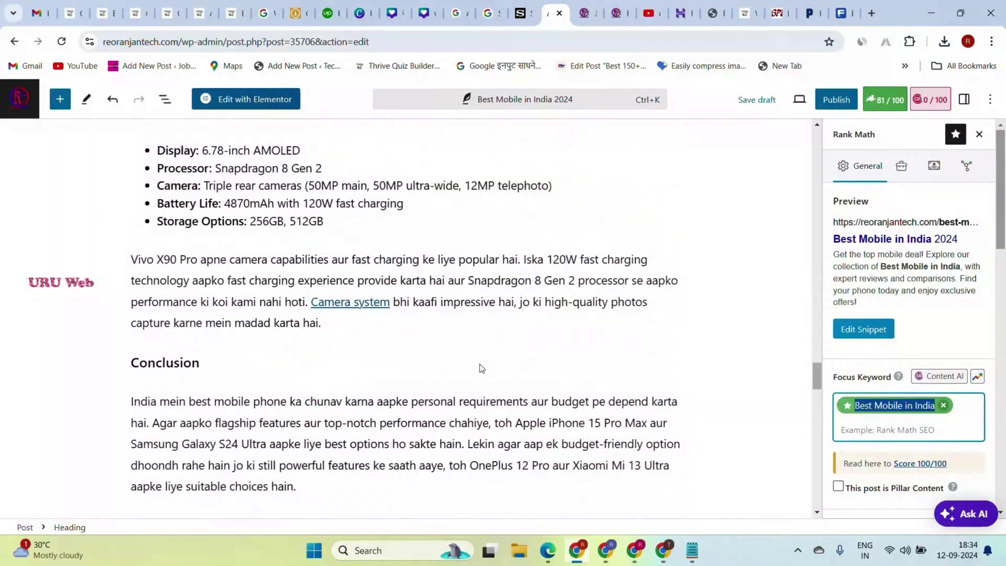
{"action": "scroll", "coordinate": [481, 369], "scroll_direction": "down", "scroll_amount": 6}
{"action": "scroll", "coordinate": [482, 369], "scroll_direction": "up", "scroll_amount": 5}
{"action": "double_click", "coordinate": [149, 255]}
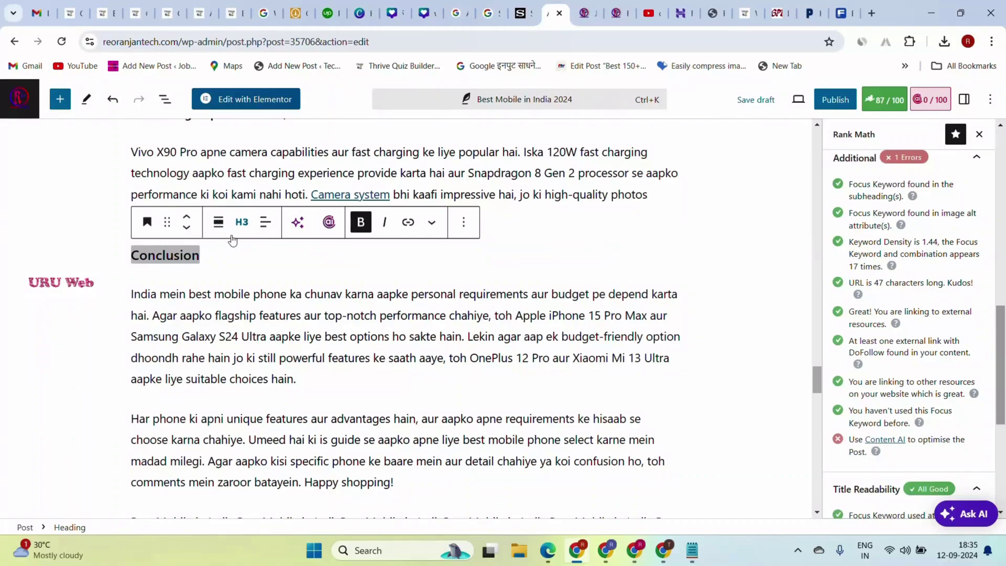
Step: Open the post's Article schema in Rank Math, review its headline, description, keywords and article type, and close it without saving
{"action": "scroll", "coordinate": [530, 247], "scroll_direction": "up", "scroll_amount": 10}
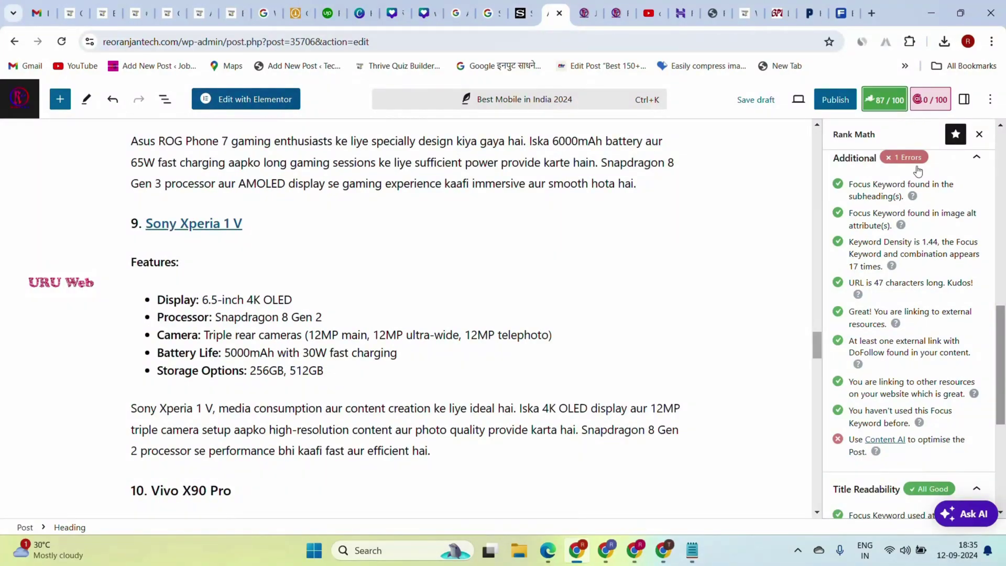
{"action": "scroll", "coordinate": [917, 170], "scroll_direction": "up", "scroll_amount": 8}
{"action": "scroll", "coordinate": [917, 170], "scroll_direction": "up", "scroll_amount": 3}
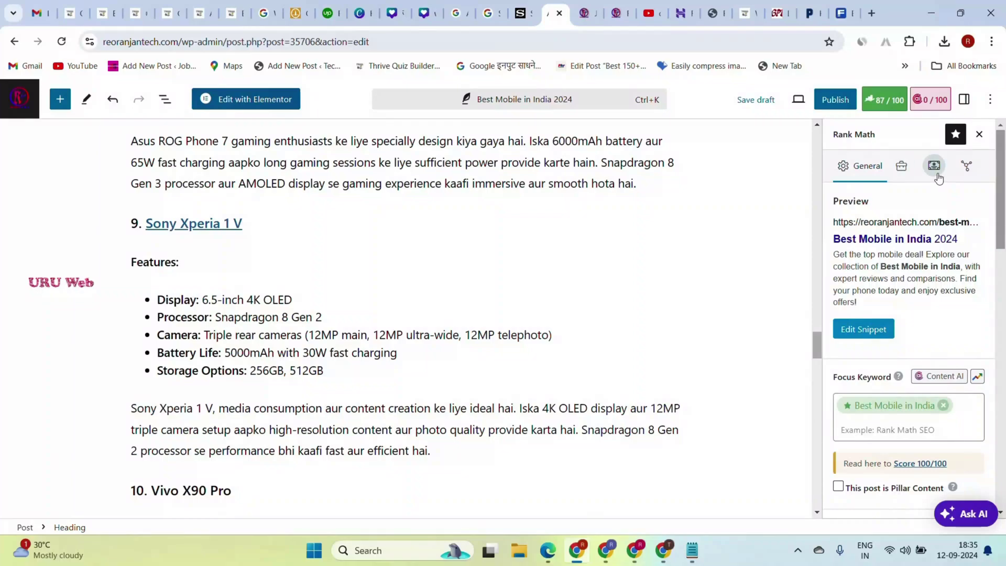
{"action": "left_click", "coordinate": [934, 166]}
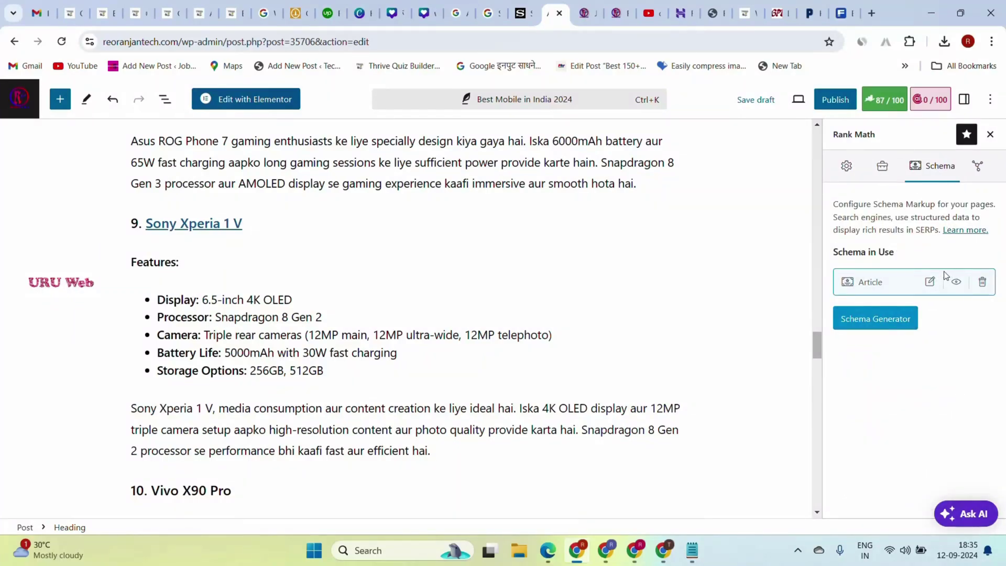
{"action": "left_click", "coordinate": [930, 281]}
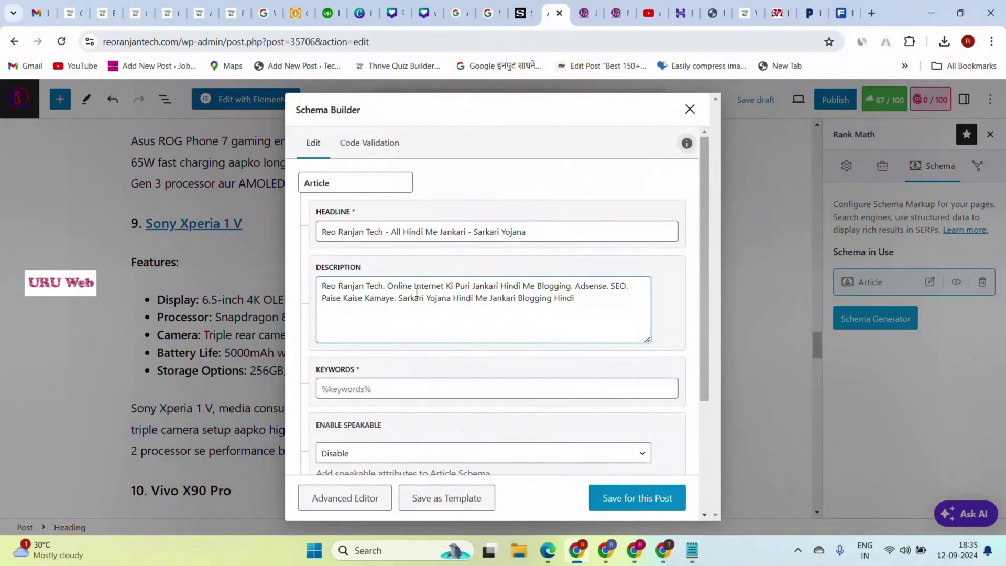
{"action": "scroll", "coordinate": [394, 283], "scroll_direction": "down", "scroll_amount": 1}
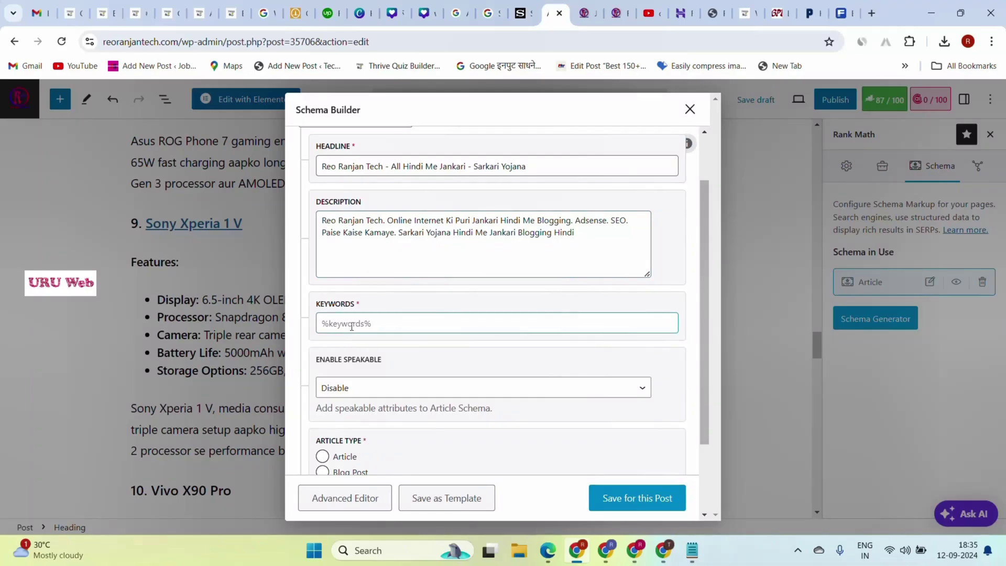
{"action": "scroll", "coordinate": [351, 326], "scroll_direction": "down", "scroll_amount": 2}
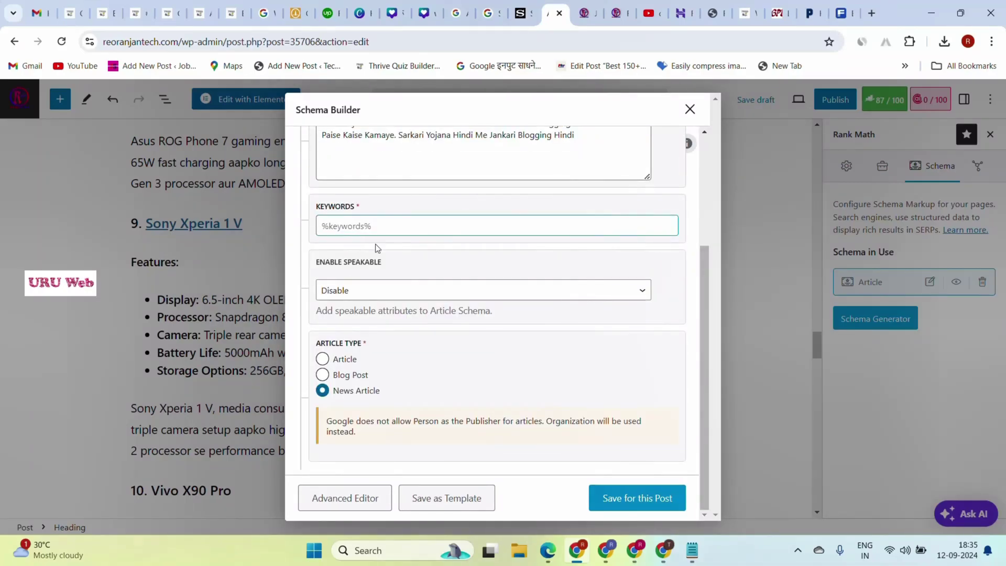
{"action": "left_click", "coordinate": [689, 109]}
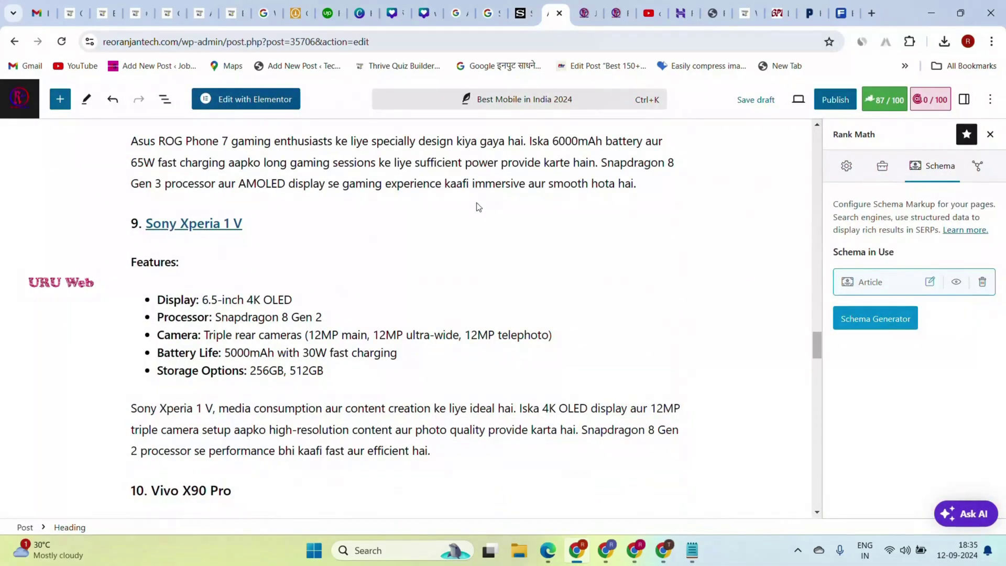
{"action": "scroll", "coordinate": [478, 207], "scroll_direction": "up", "scroll_amount": 20}
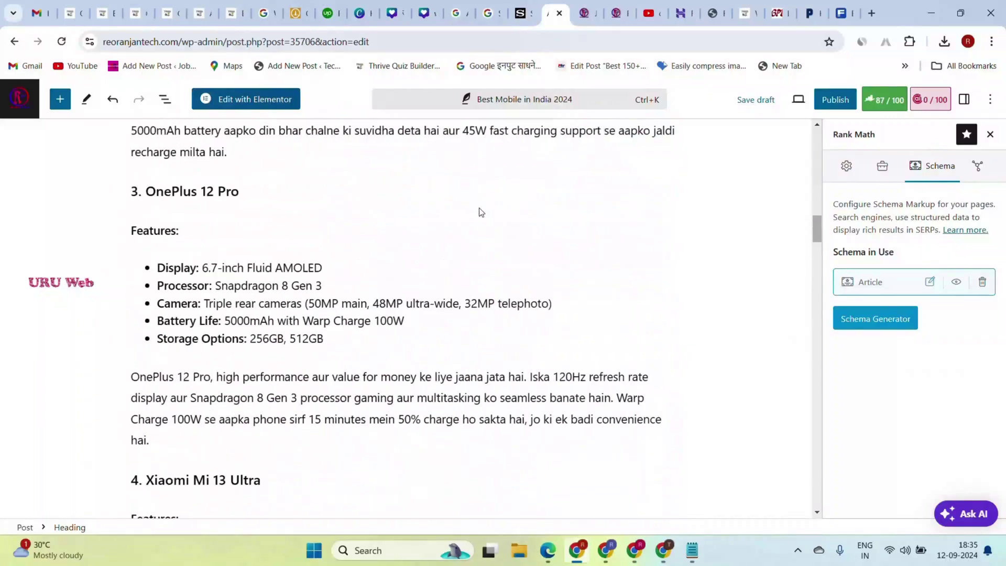
{"action": "scroll", "coordinate": [481, 212], "scroll_direction": "up", "scroll_amount": 1}
{"action": "triple_click", "coordinate": [170, 208]}
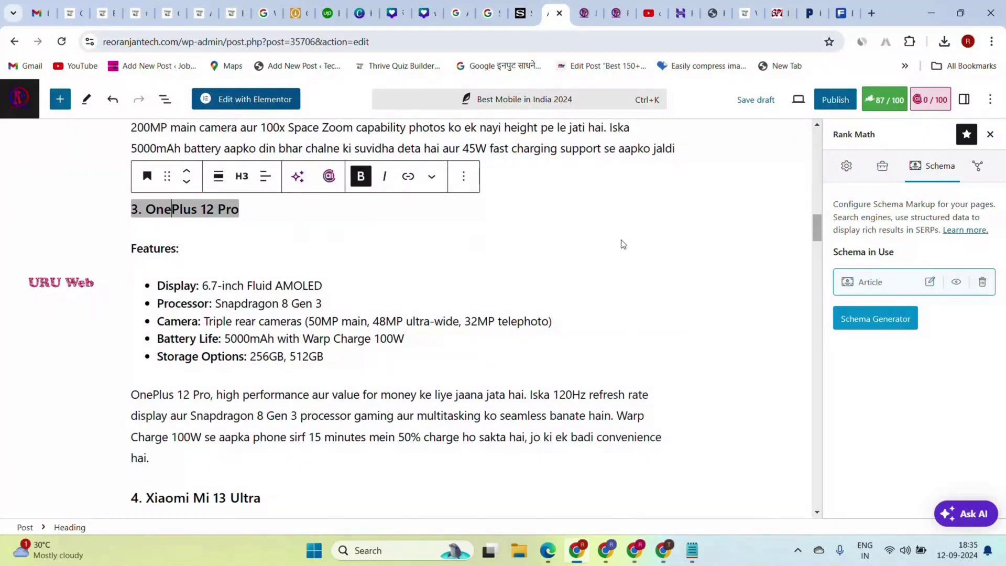
{"action": "scroll", "coordinate": [665, 246], "scroll_direction": "up", "scroll_amount": 15}
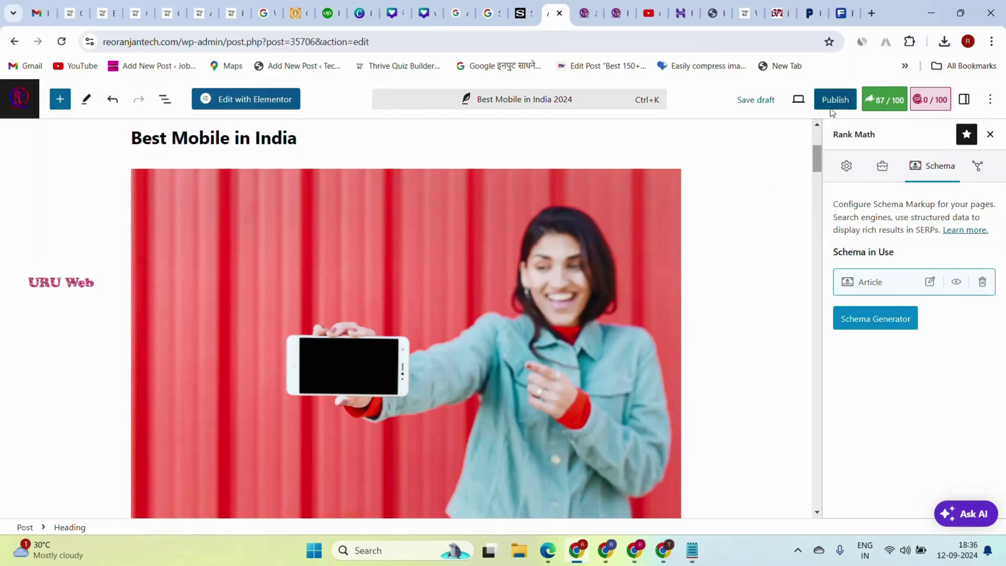
{"action": "scroll", "coordinate": [650, 197], "scroll_direction": "up", "scroll_amount": 5}
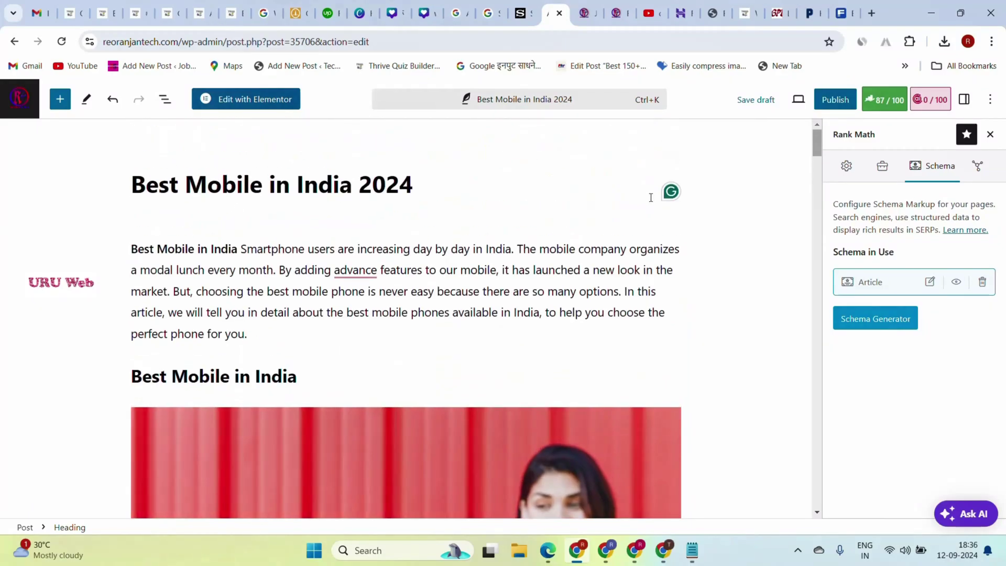